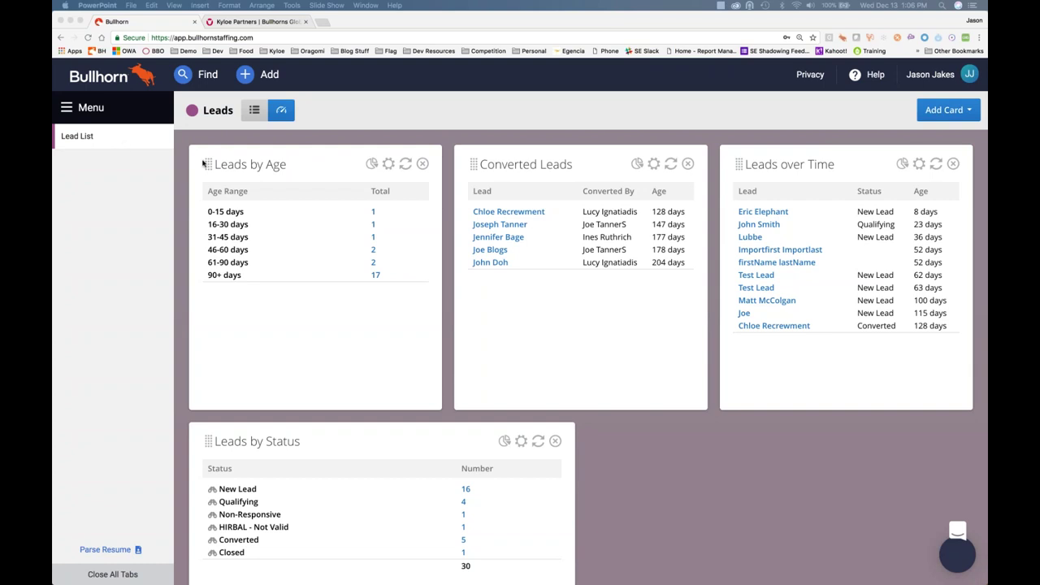
left_click(256, 114)
left_click(257, 113)
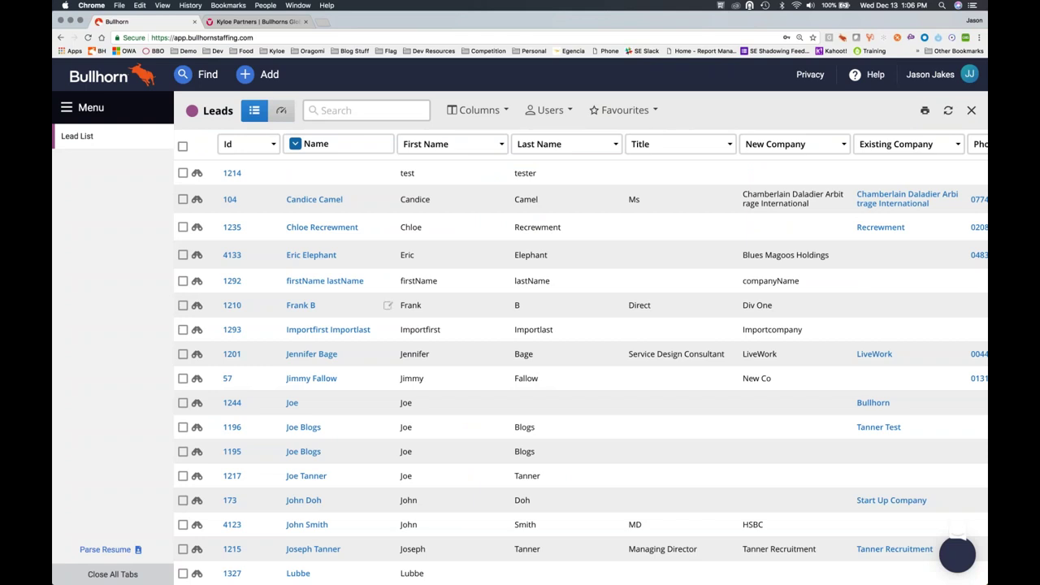
left_click(96, 114)
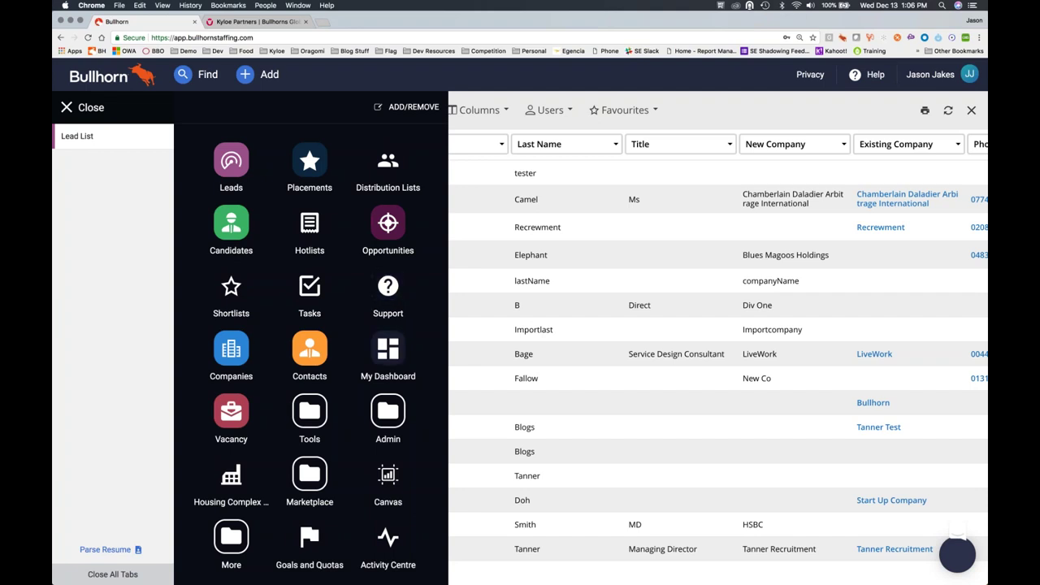
left_click(126, 157)
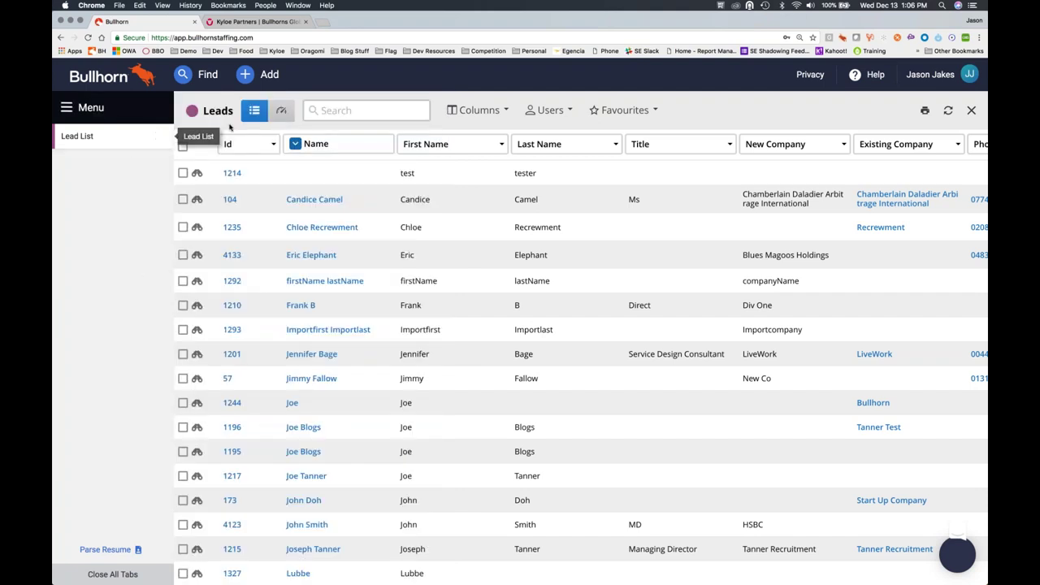
left_click(280, 112)
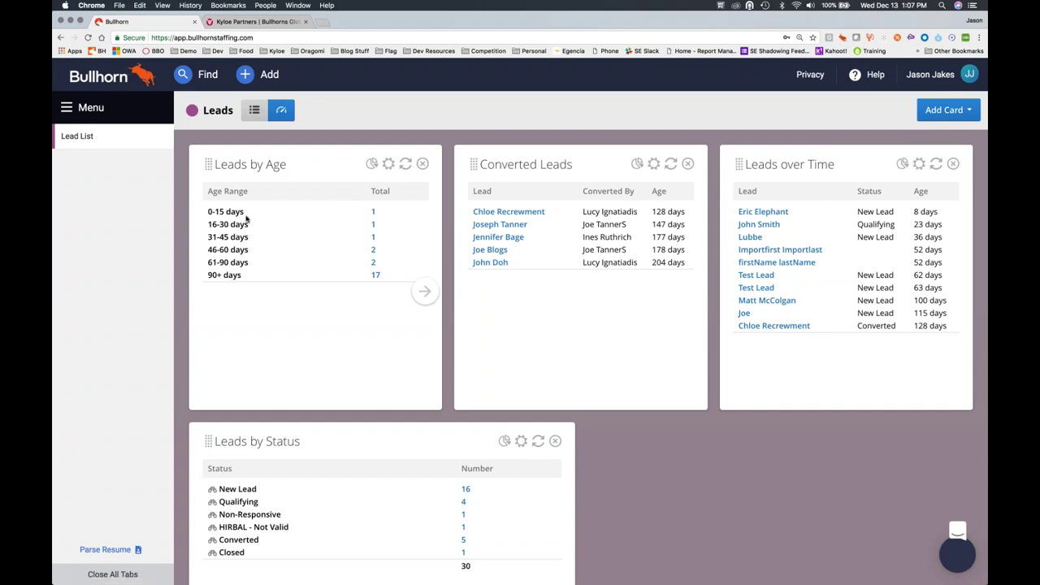
Highlight the '0-15 days' age range label on the Leads dashboard
left_click_drag(243, 211, 208, 211)
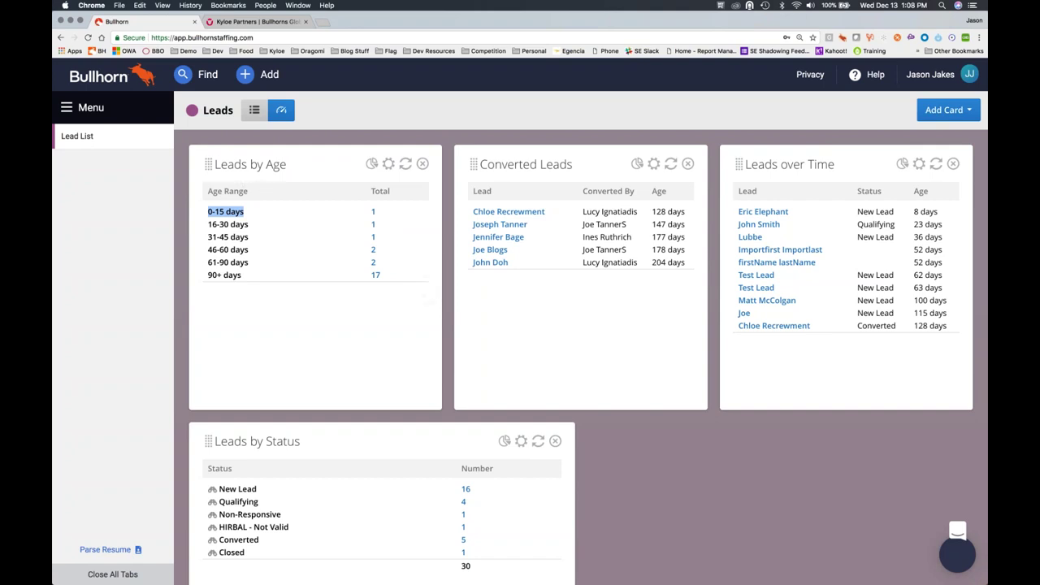
Open the recently viewed candidate and bring up actions for its HSBC London reference
left_click(205, 80)
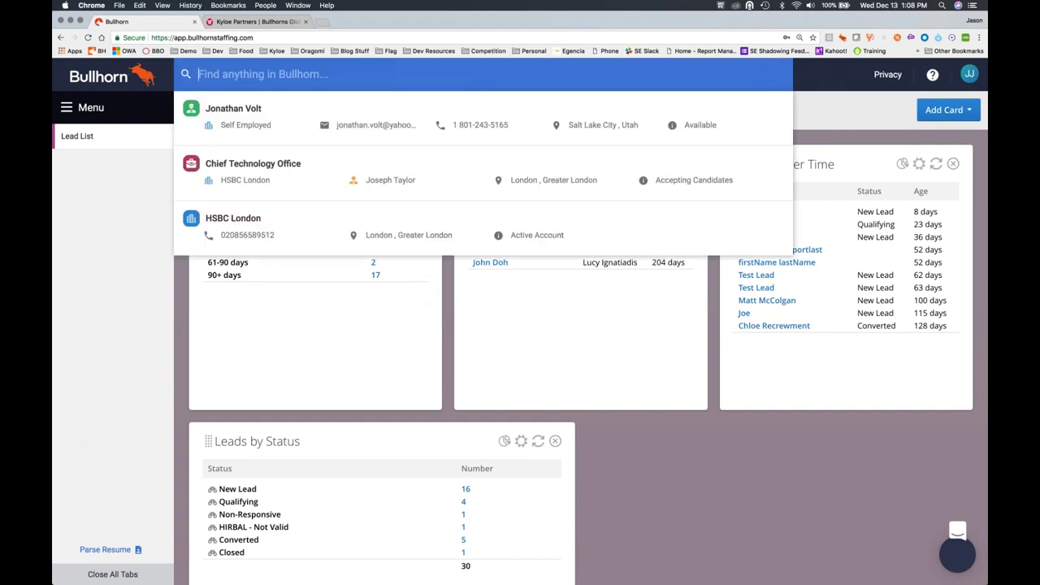
key("Return")
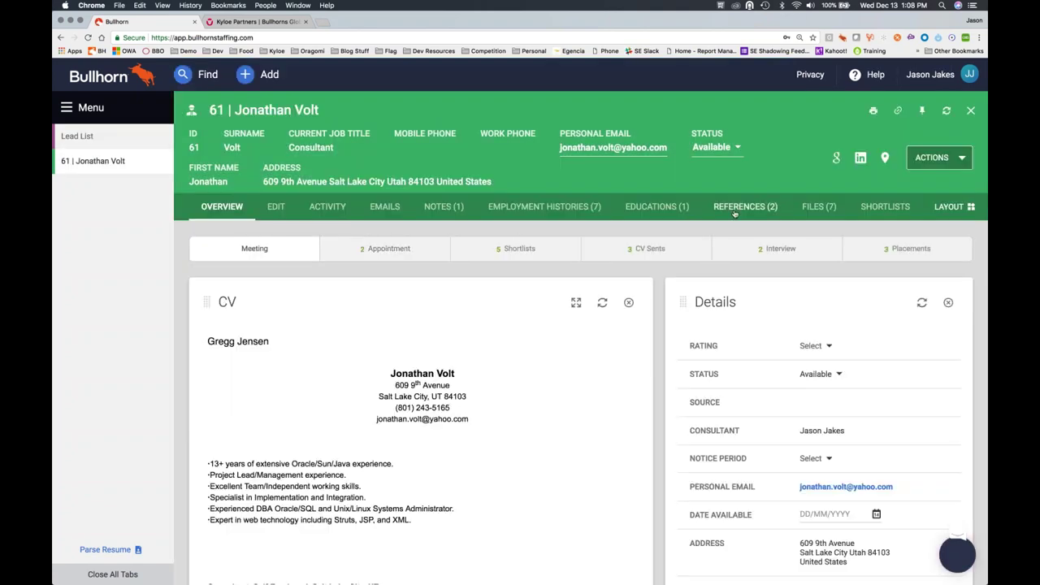
left_click(734, 209)
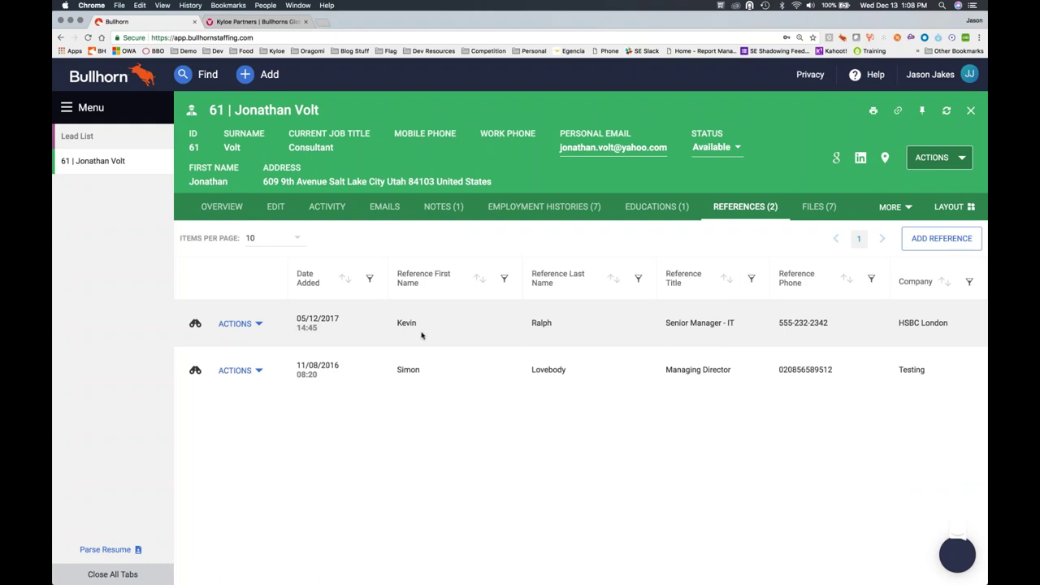
left_click(259, 326)
Create a lead from the HSBC London reference with status Qualifying and save it
left_click(247, 417)
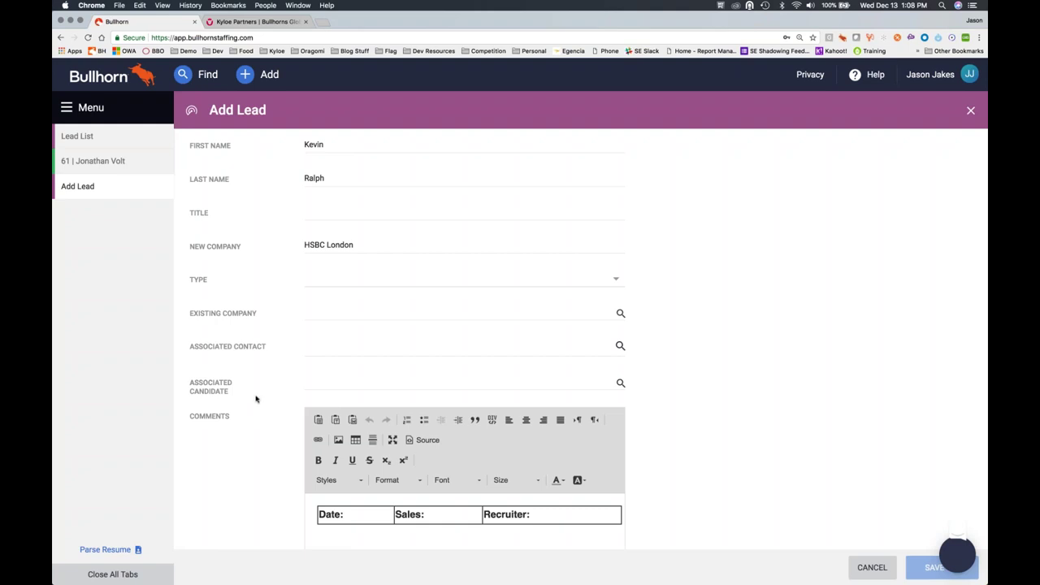
scroll(749, 403, "down", 10)
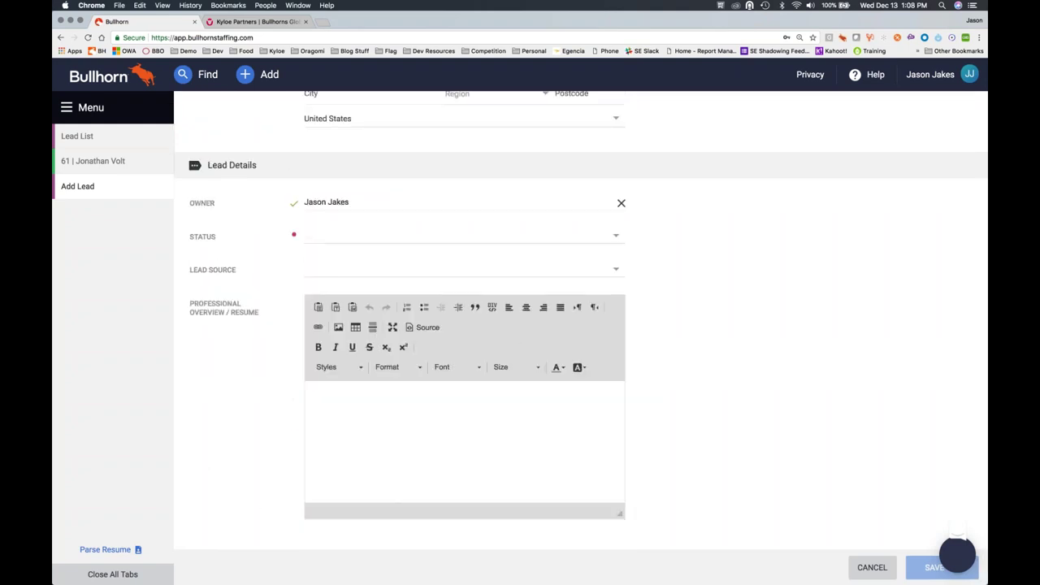
left_click(435, 235)
left_click(426, 210)
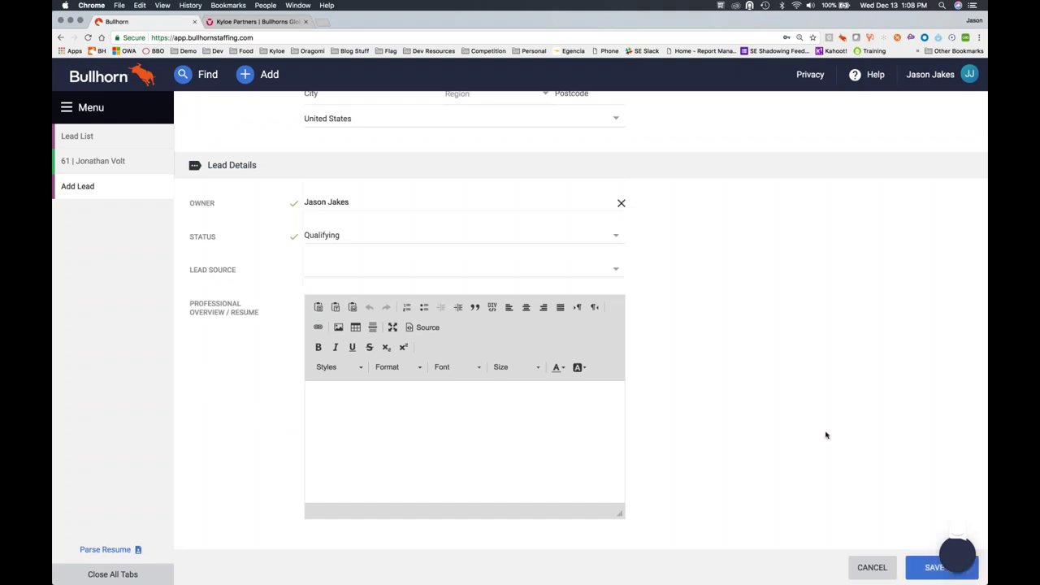
left_click(934, 567)
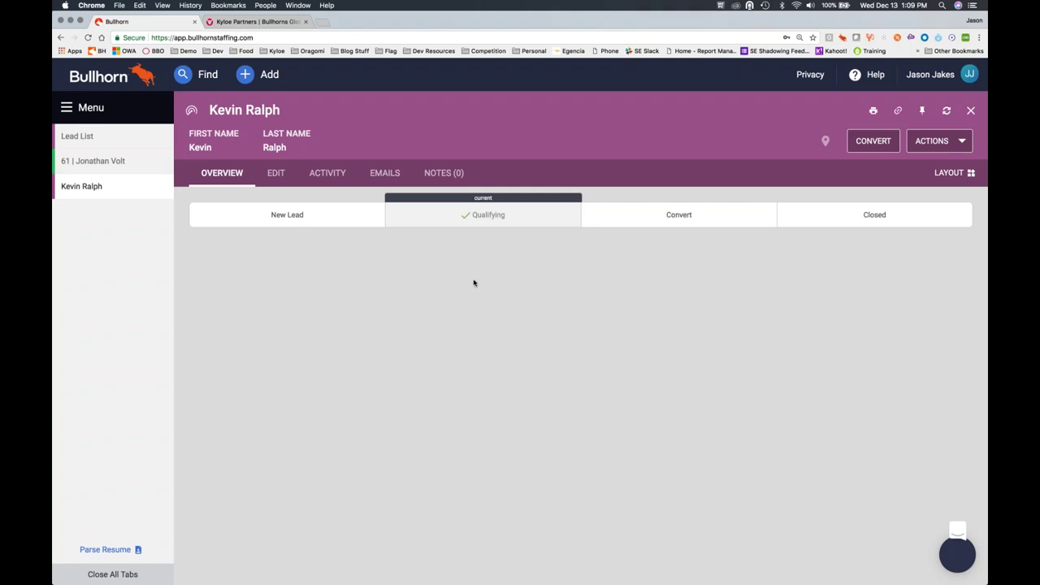
Start a note on the lead prefilled from the Screening Template
left_click(938, 147)
left_click(902, 203)
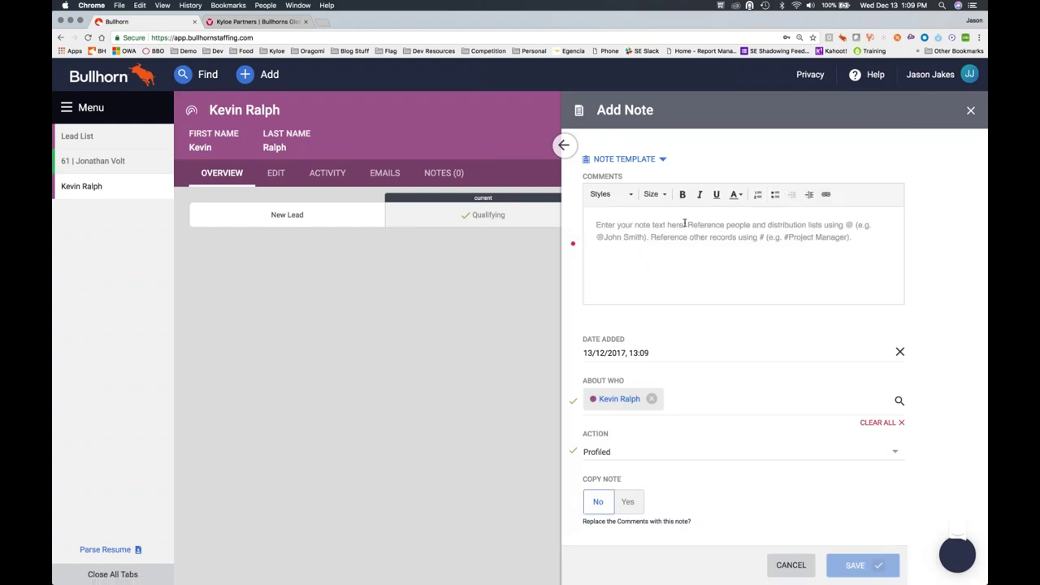
left_click(663, 160)
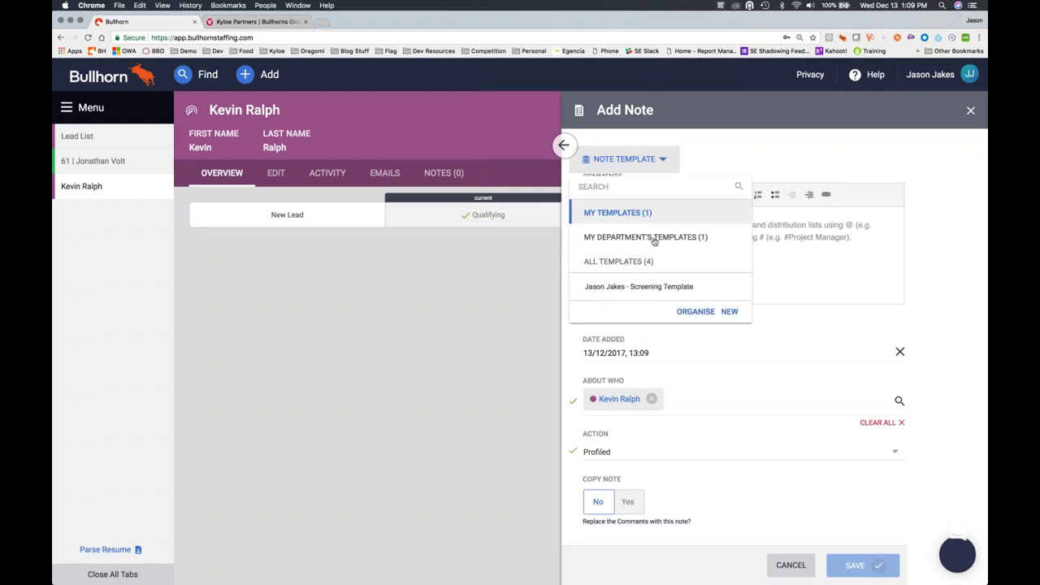
left_click(633, 291)
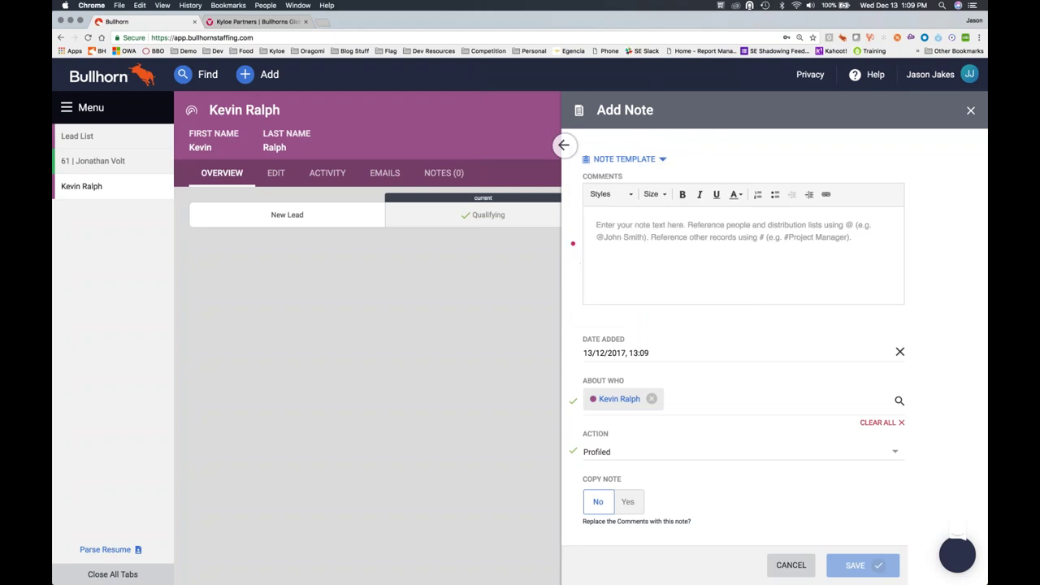
Put the second and third screening questions each on their own line
left_click(656, 225)
key("Return")
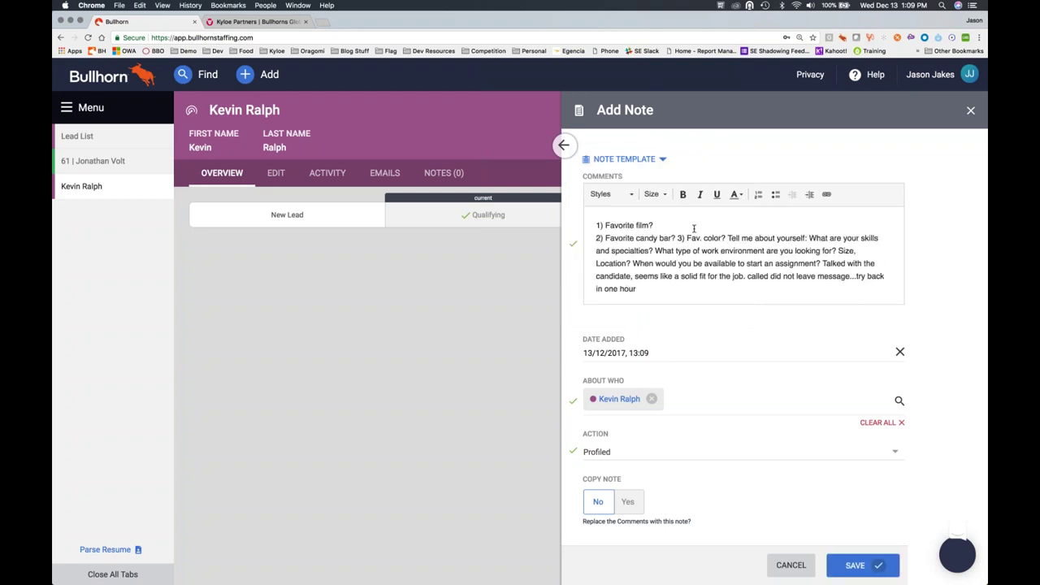
left_click(678, 238)
key("Return")
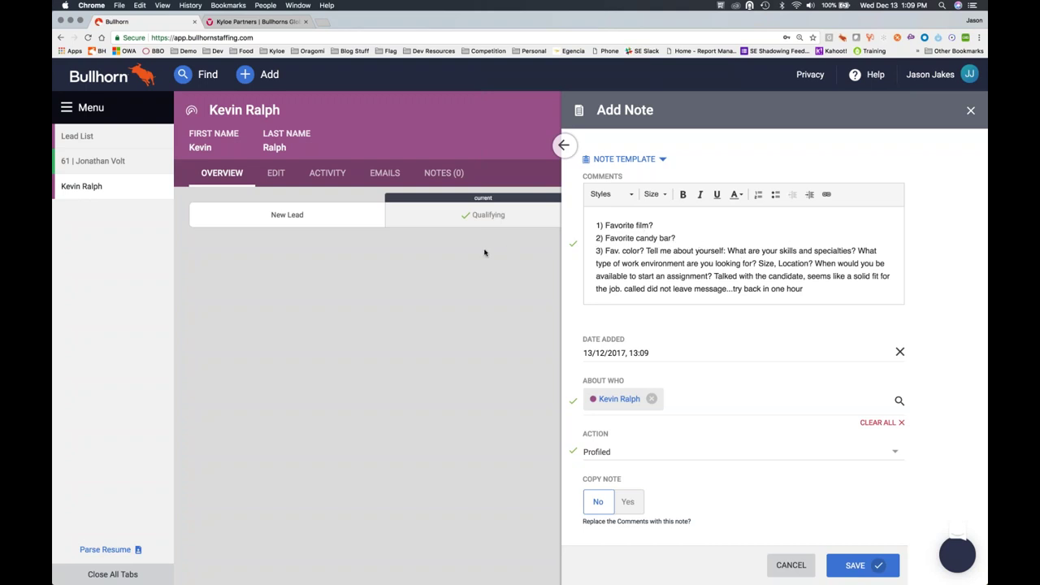
Open the lead's edit form and place the cursor after the Hiring Manager Name comments line
left_click(277, 174)
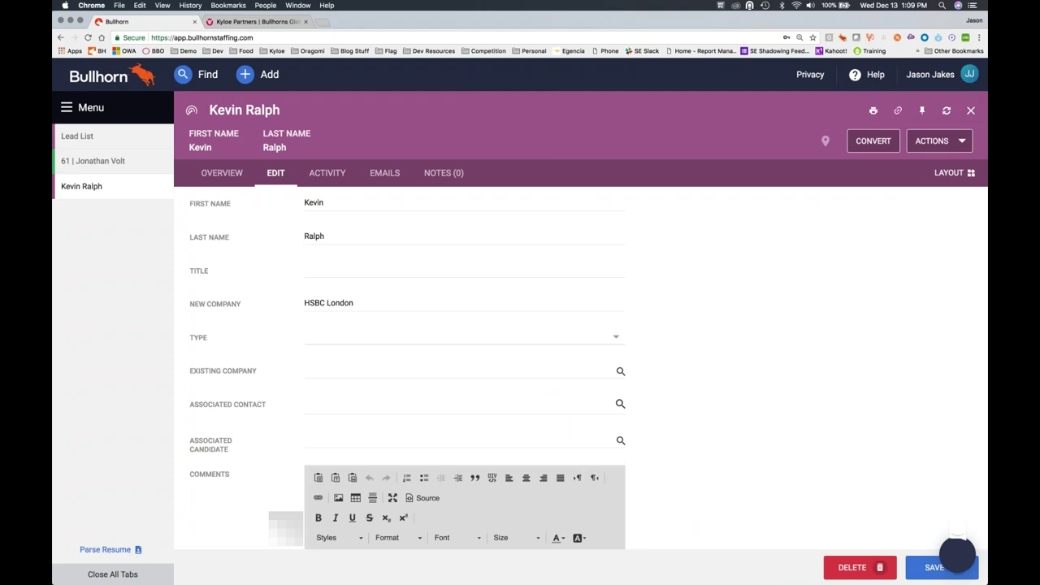
scroll(581, 325, "down", 2)
scroll(492, 420, "down", 2)
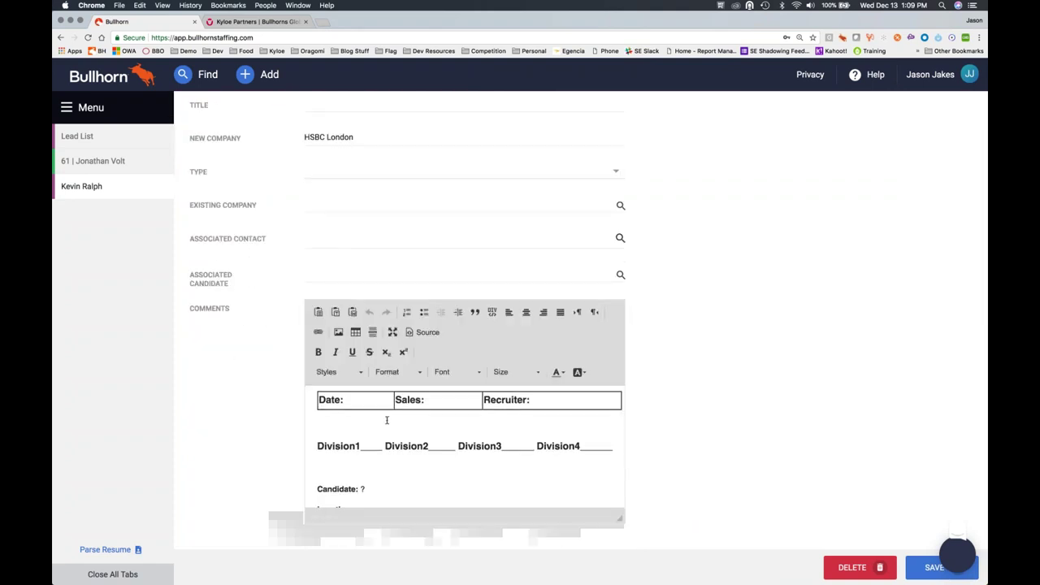
scroll(387, 426, "down", 3)
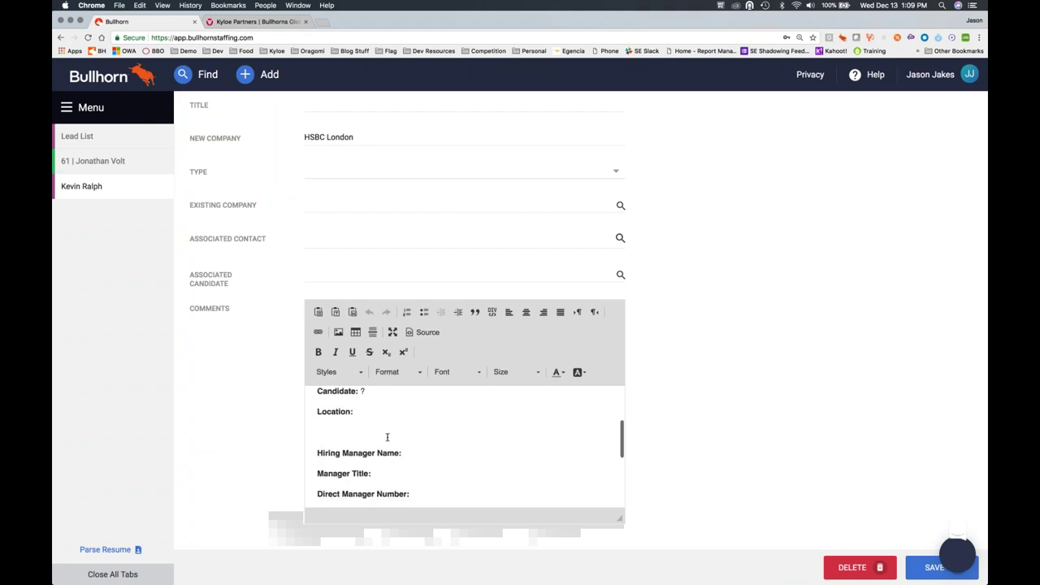
scroll(387, 438, "down", 1)
scroll(386, 438, "down", 2)
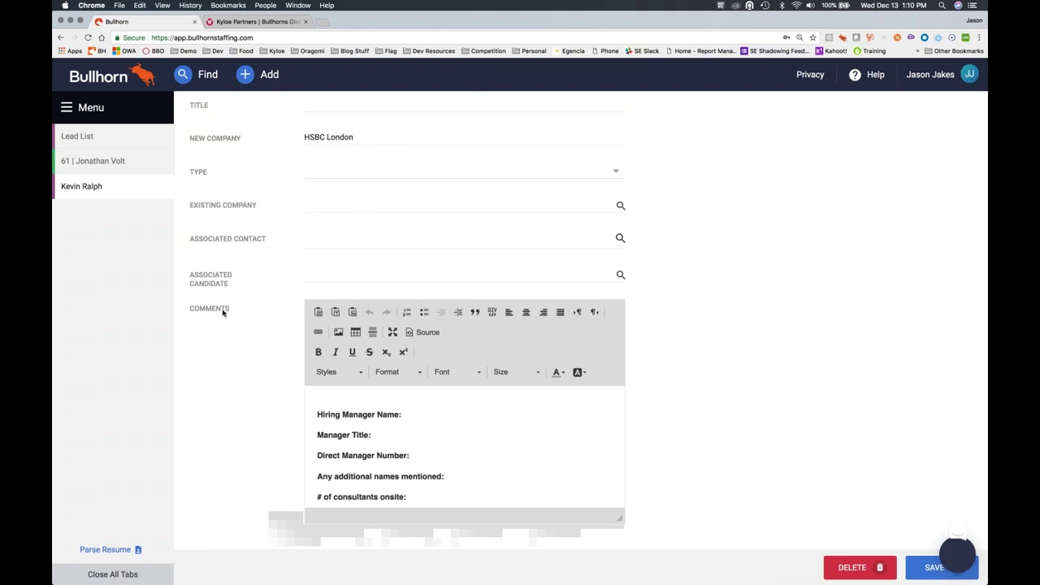
scroll(311, 260, "up", 4)
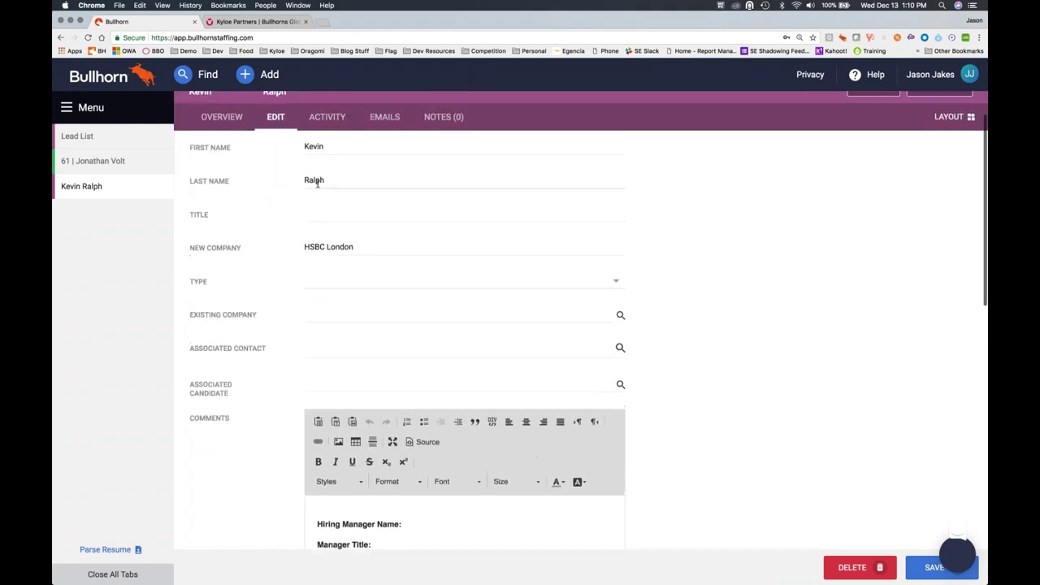
left_click(311, 347)
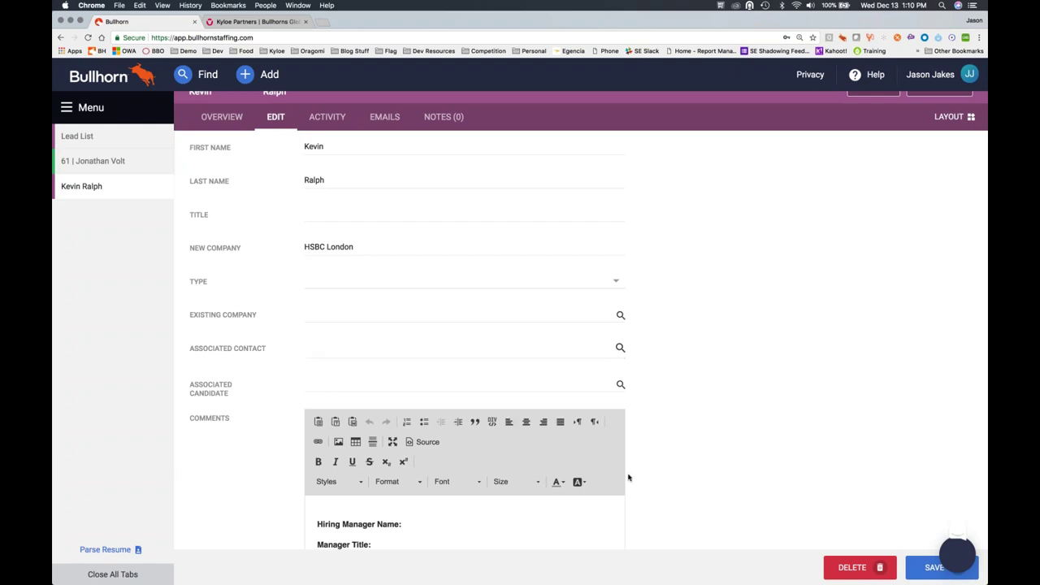
scroll(655, 490, "down", 3)
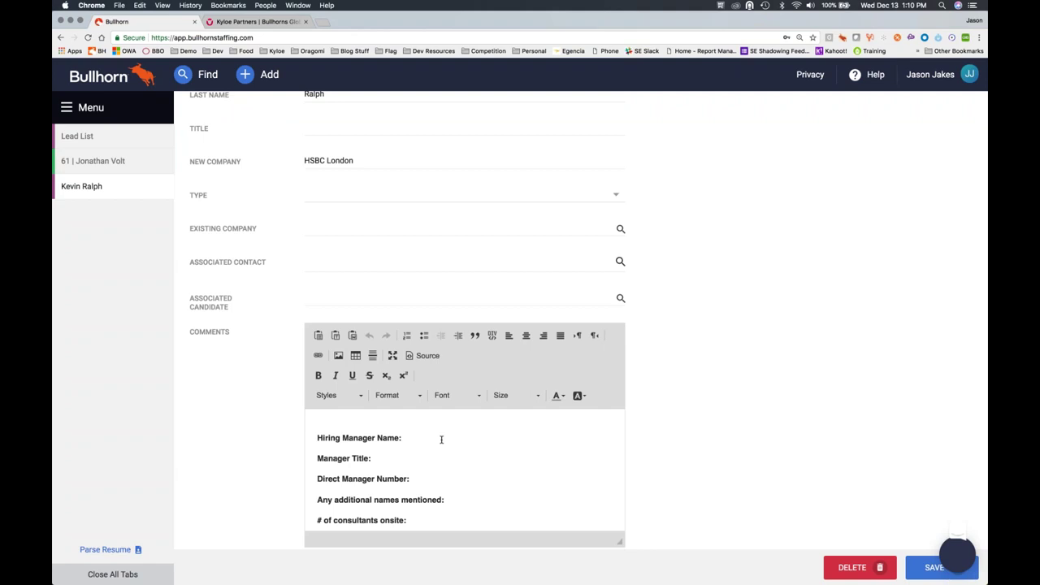
left_click(441, 439)
scroll(442, 441, "up", 2)
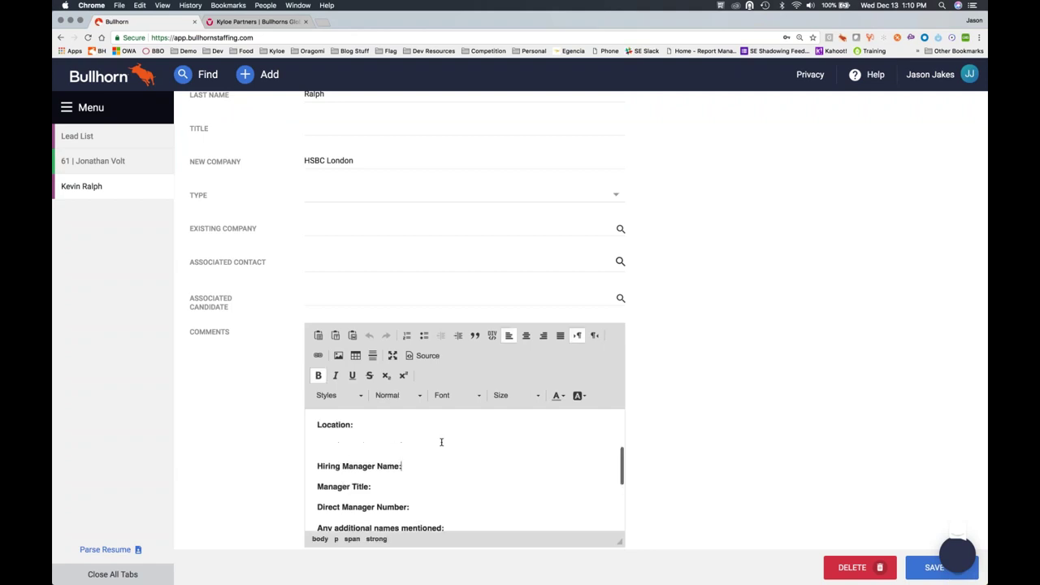
scroll(441, 442, "up", 1)
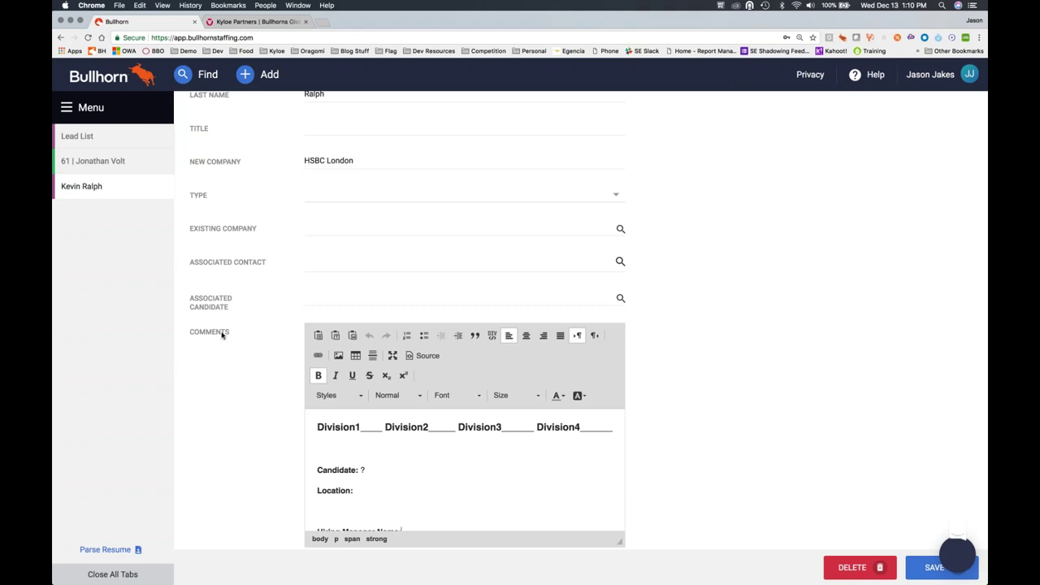
Go to Admin > Field Mappings and expand the Lead entity's fields
left_click(91, 108)
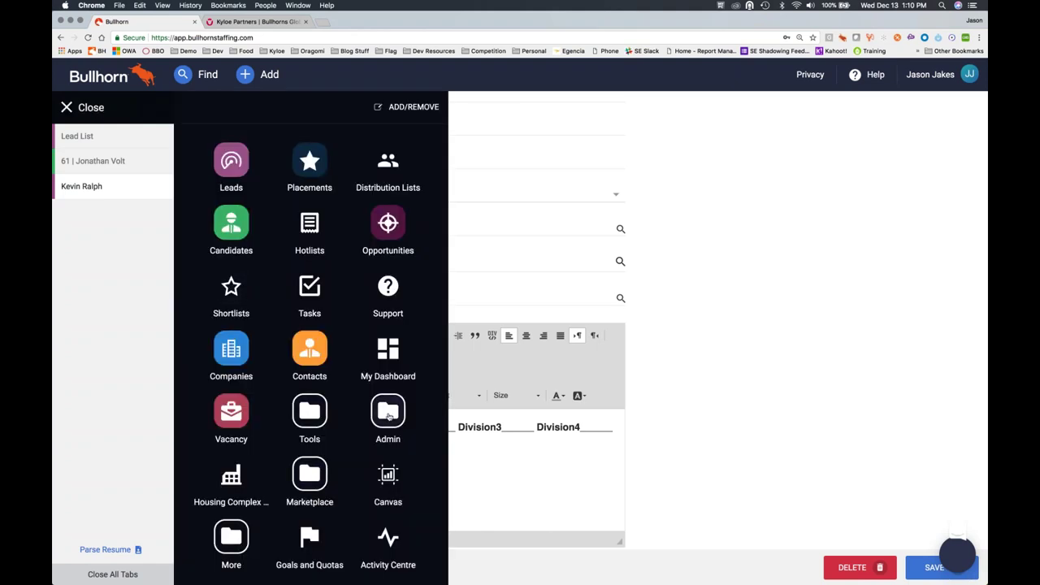
left_click(389, 416)
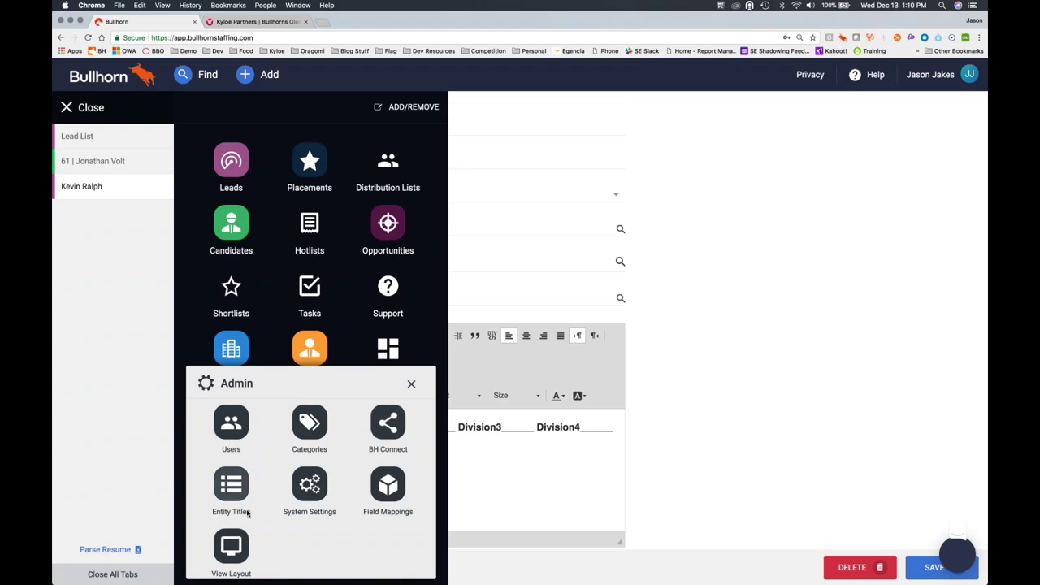
left_click(387, 485)
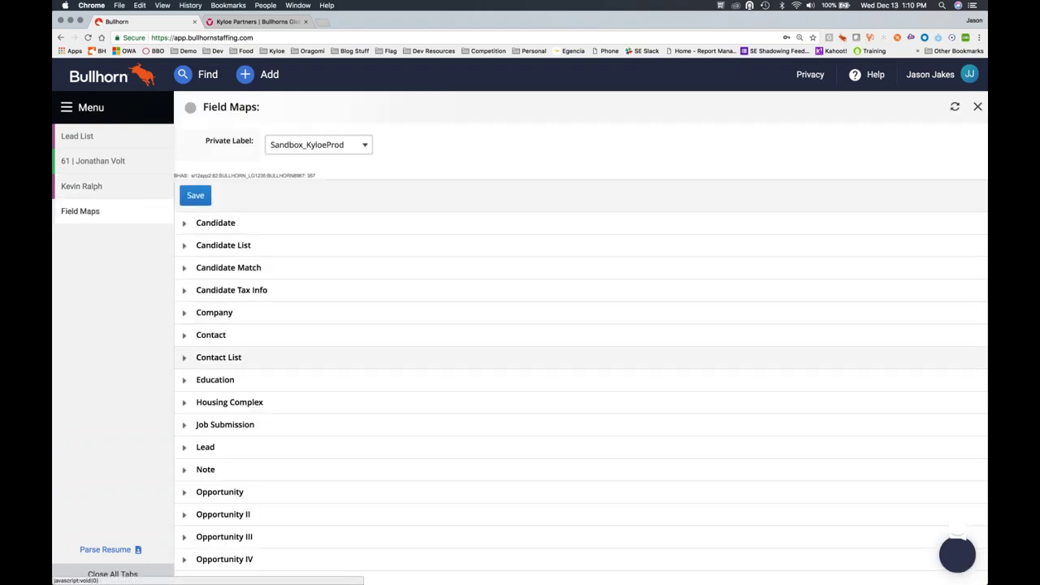
left_click(184, 447)
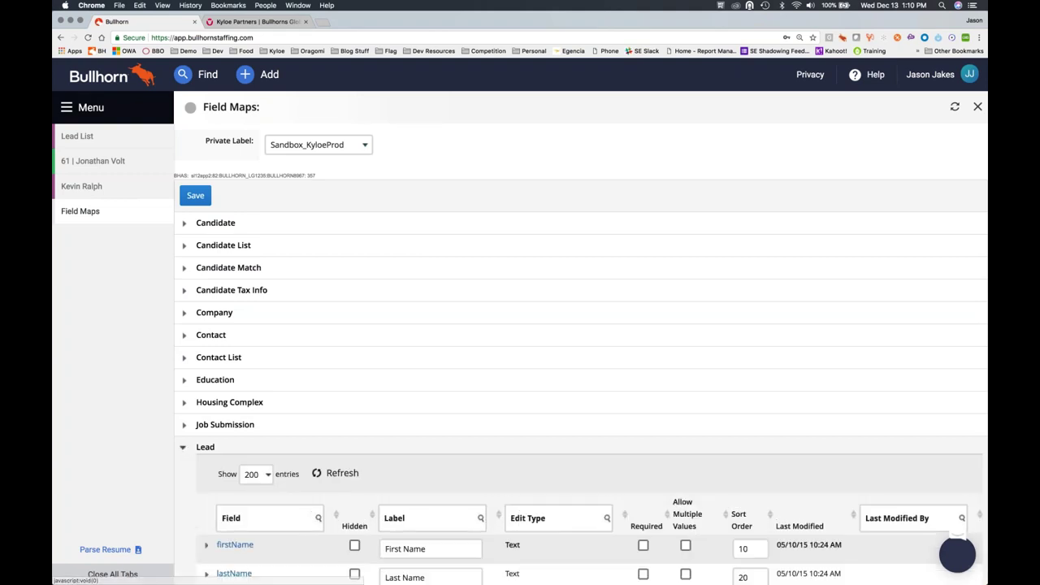
Filter Lead fields by 'comment', expand comments, and enlarge its Default Value box
scroll(581, 341, "down", 2)
left_click(269, 430)
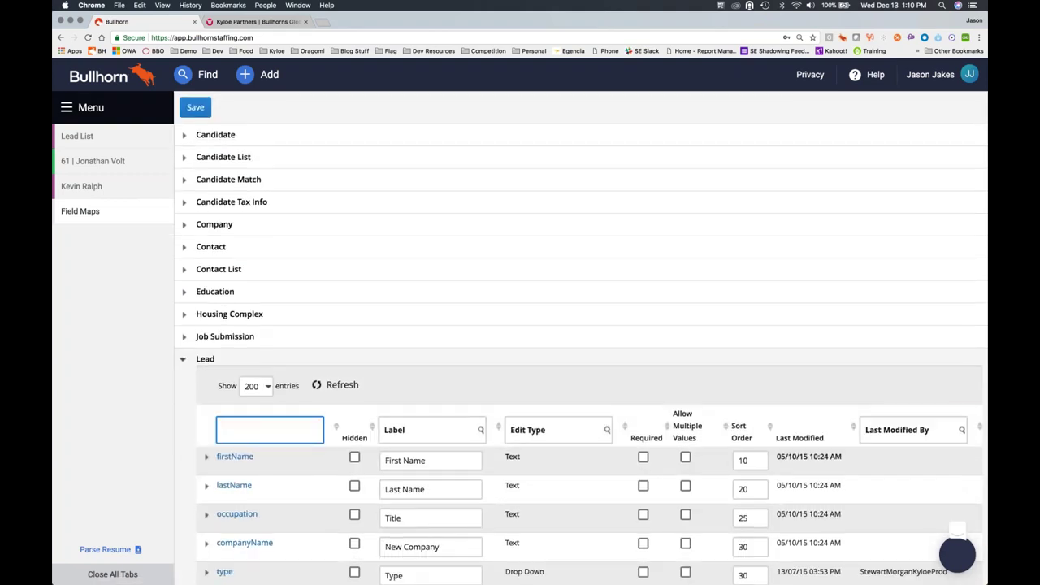
type("comment")
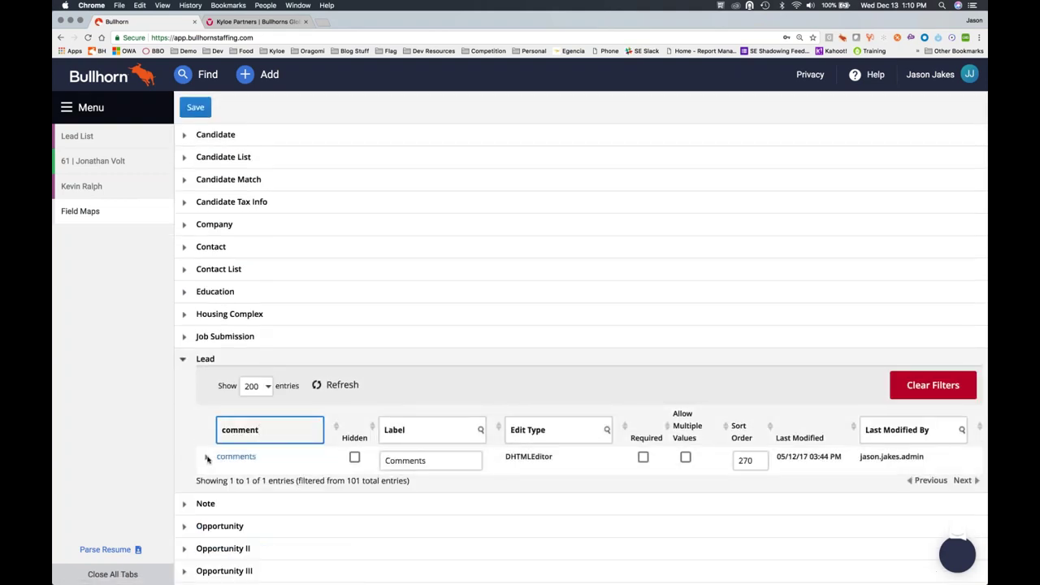
left_click(207, 459)
left_click(207, 459)
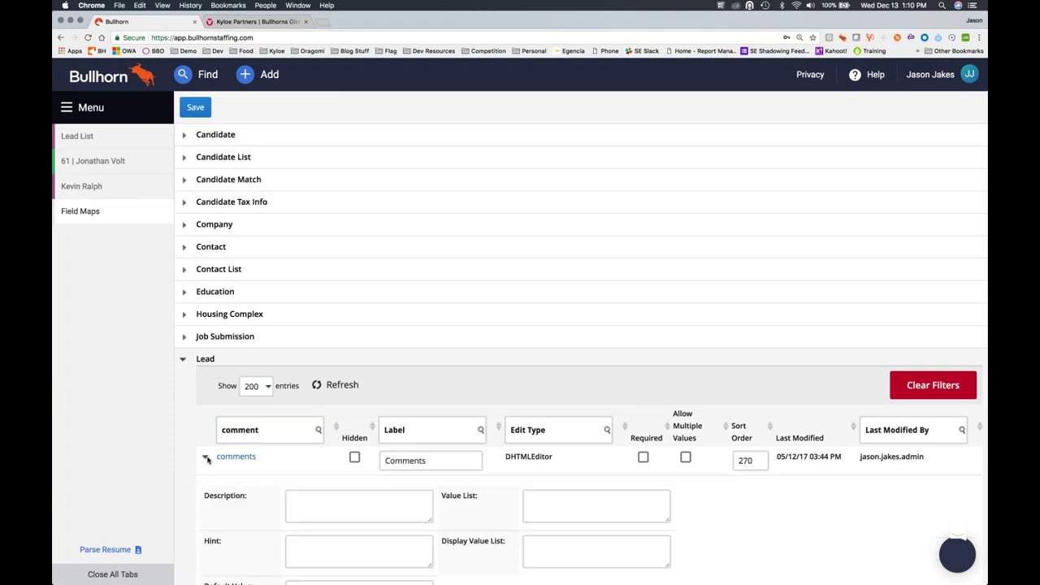
scroll(236, 488, "down", 3)
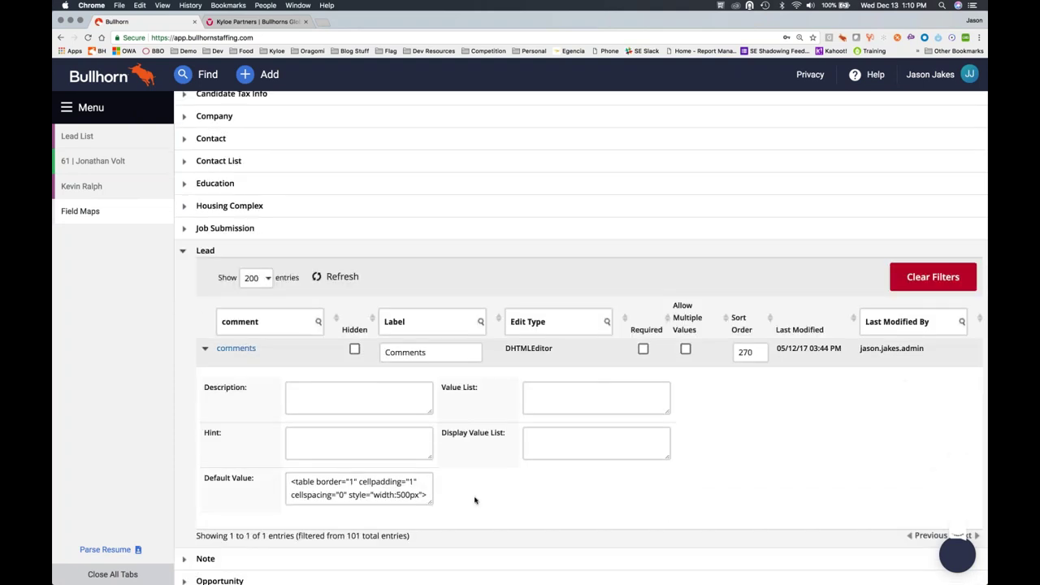
scroll(476, 492, "down", 3)
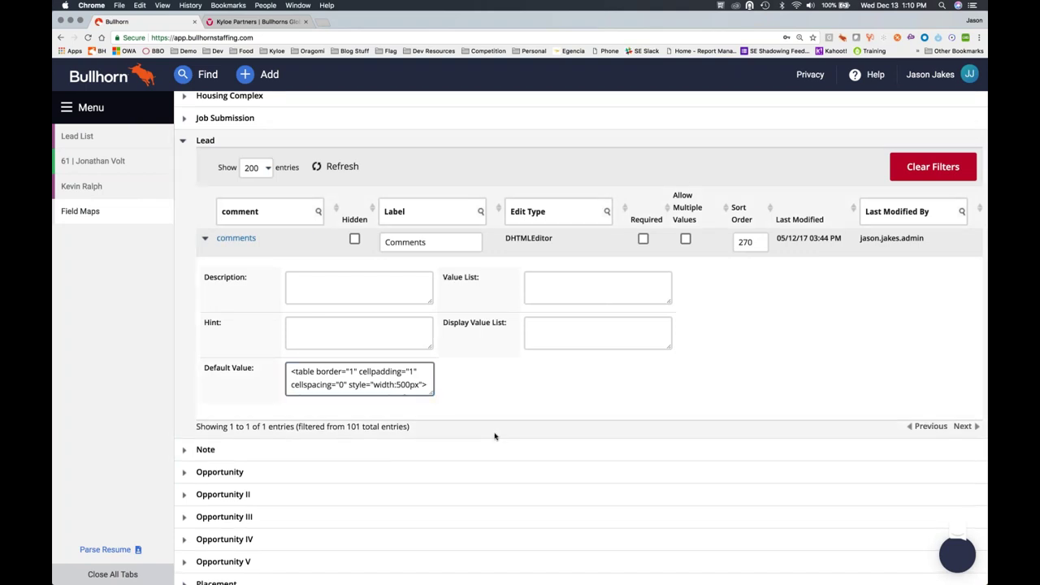
left_click_drag(494, 436, 669, 557)
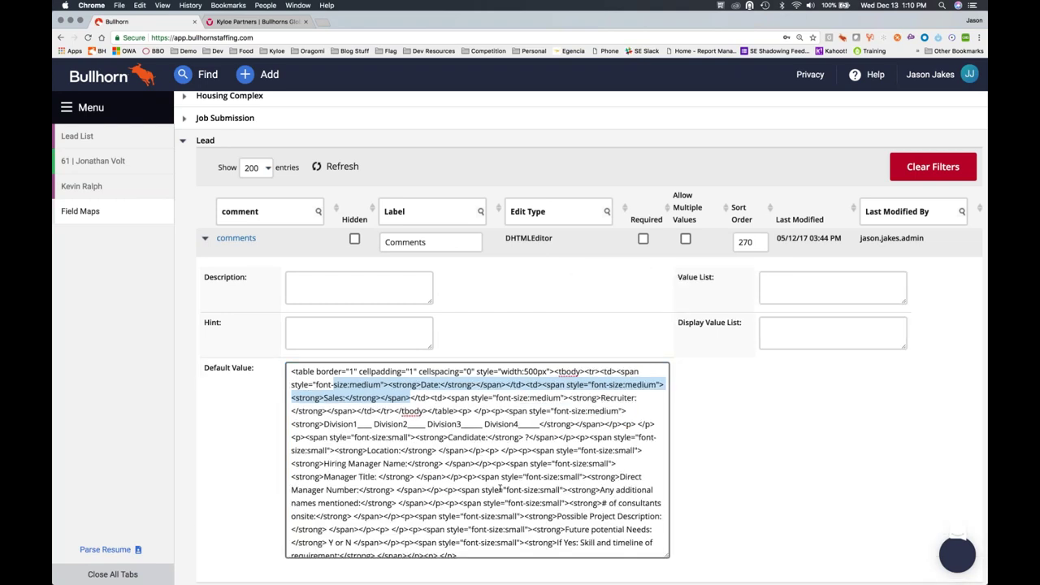
left_click(92, 189)
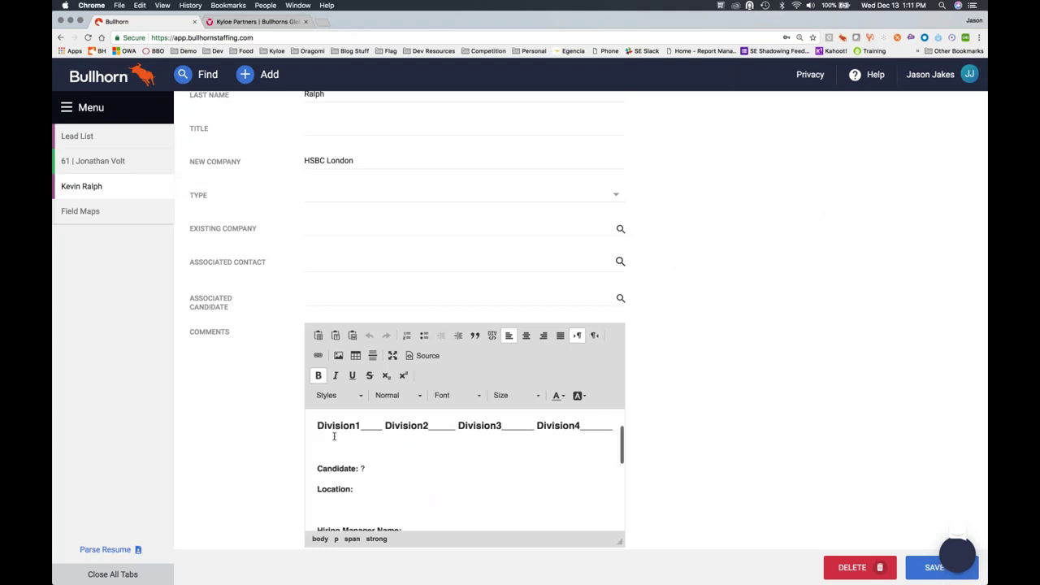
scroll(331, 431, "down", 1)
scroll(333, 434, "up", 1)
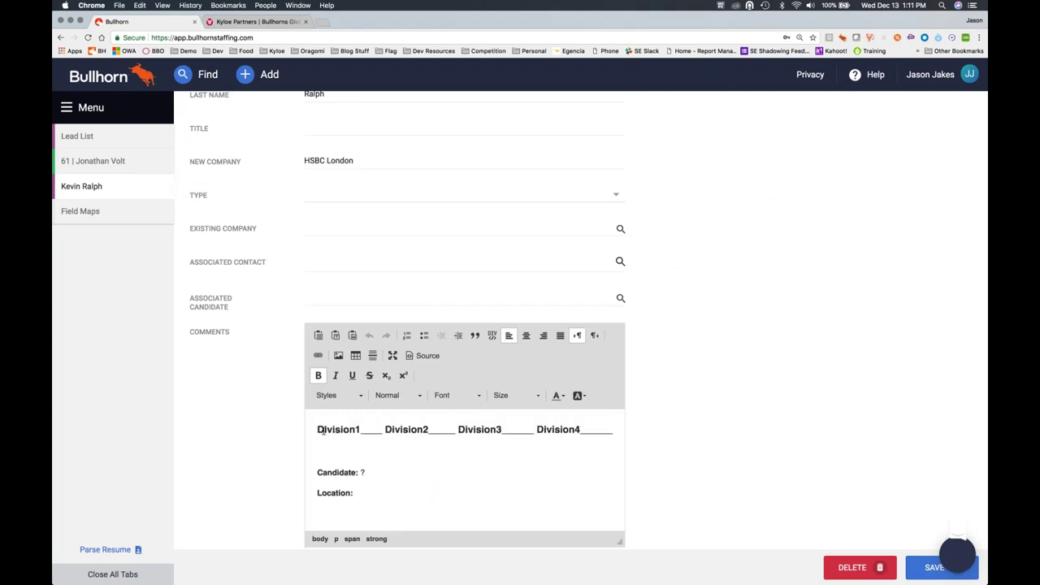
scroll(399, 433, "up", 3)
scroll(472, 435, "down", 4)
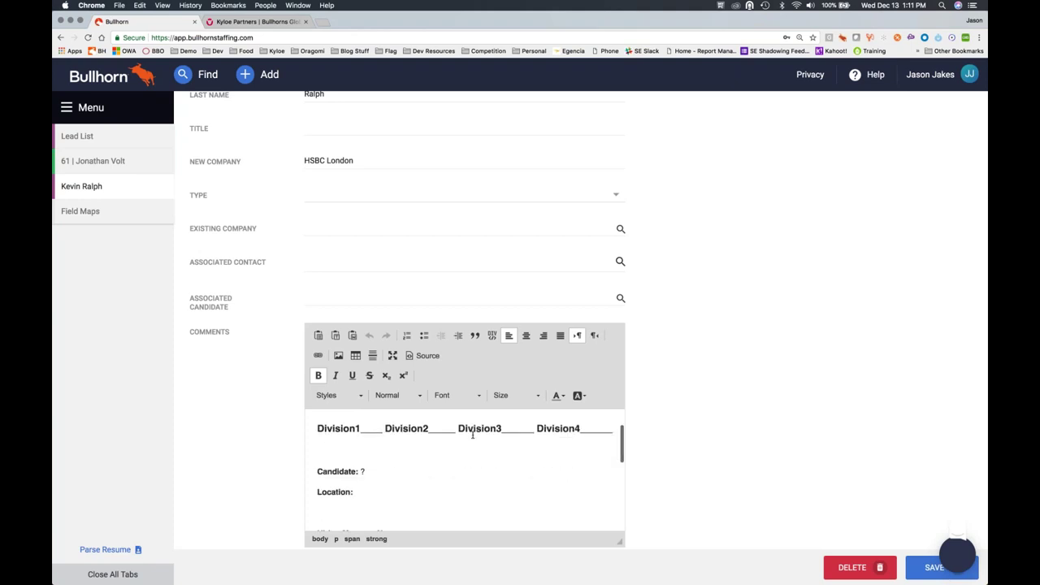
left_click(352, 445)
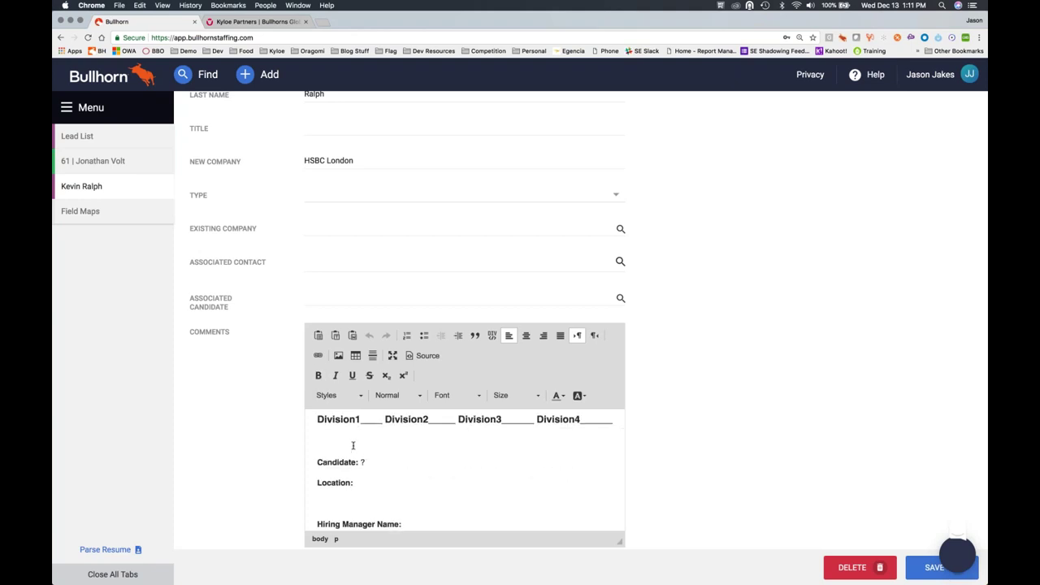
left_click(425, 358)
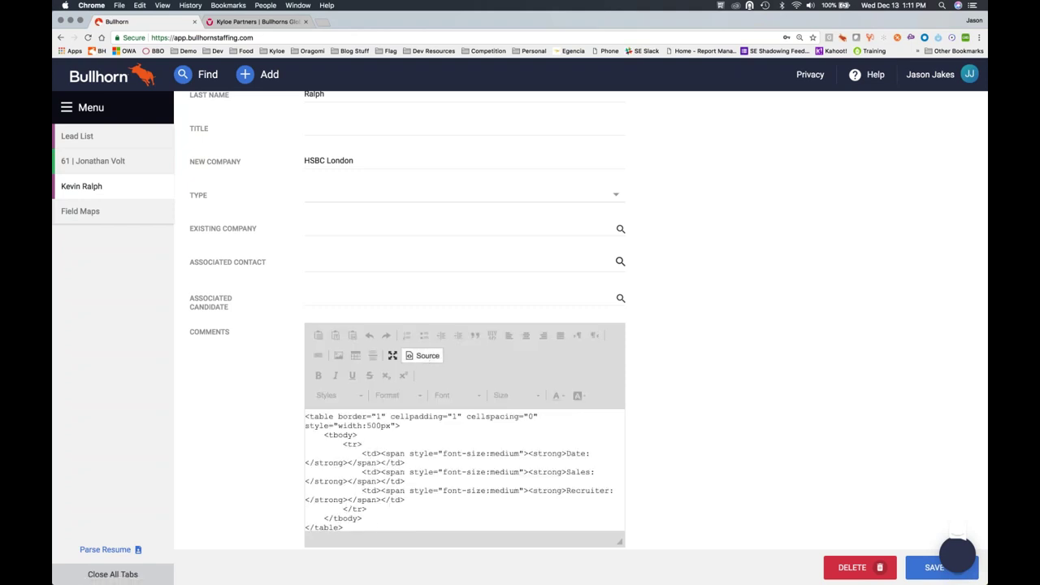
key("super+a")
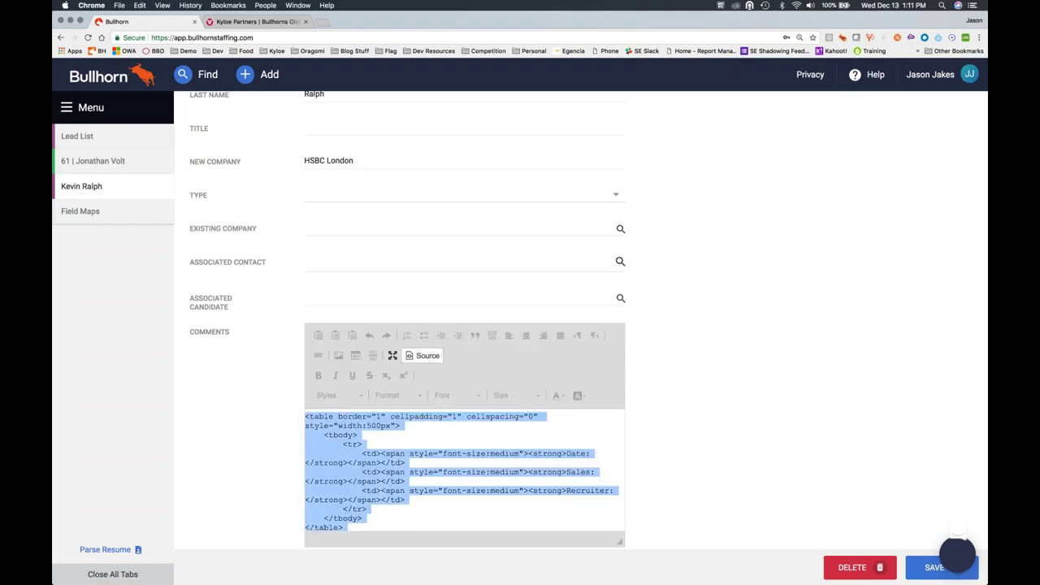
left_click(150, 213)
left_click(289, 398)
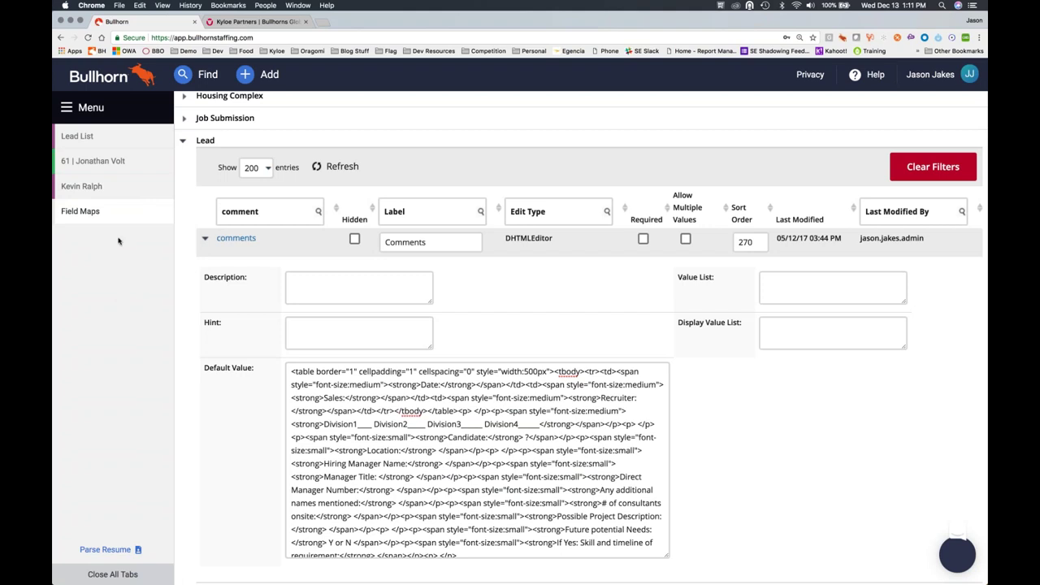
Close the Field Maps page
left_click(157, 212)
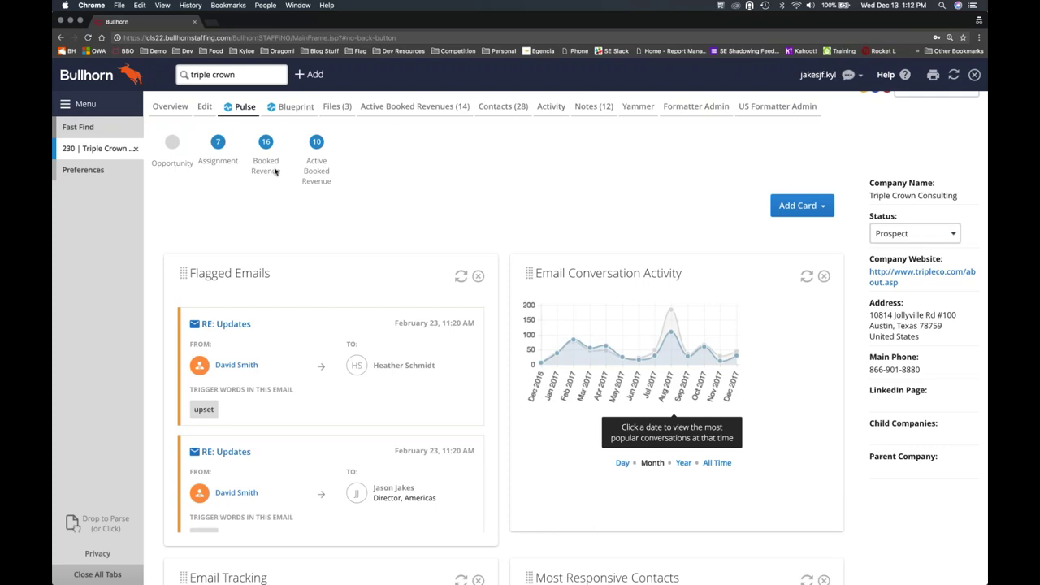
scroll(244, 159, "up", 2)
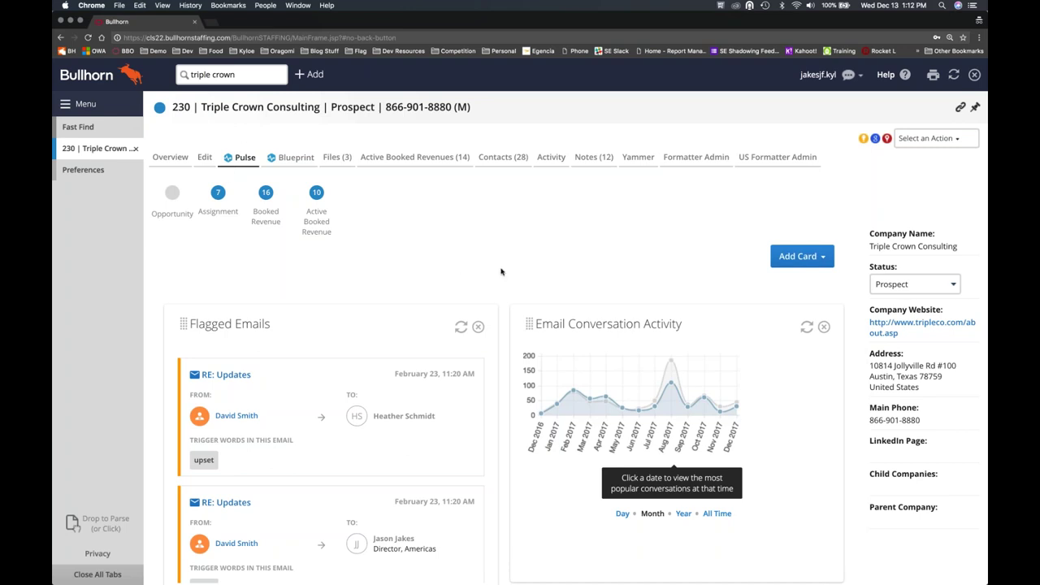
scroll(500, 271, "down", 3)
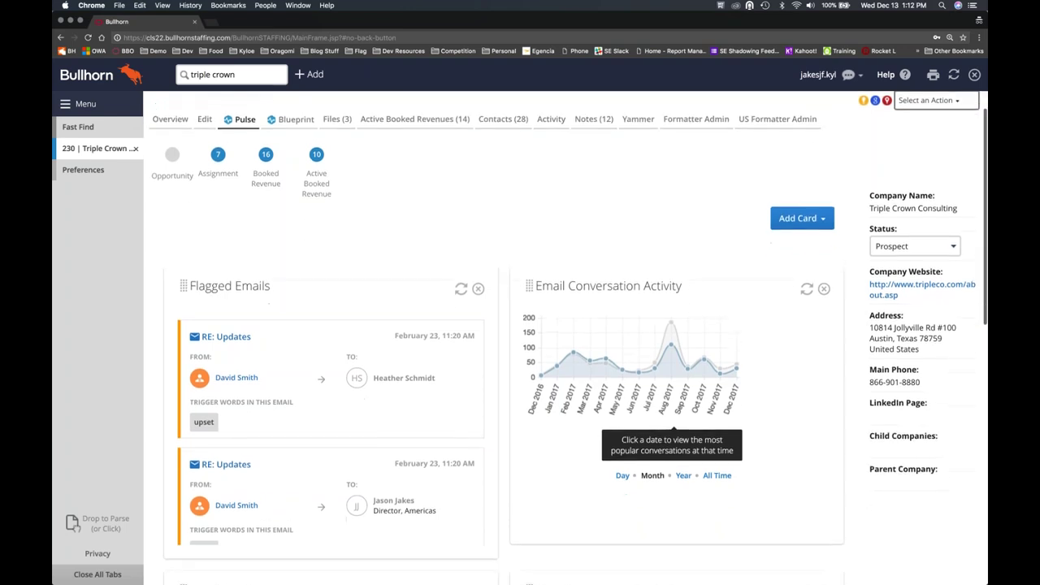
scroll(560, 277, "down", 1)
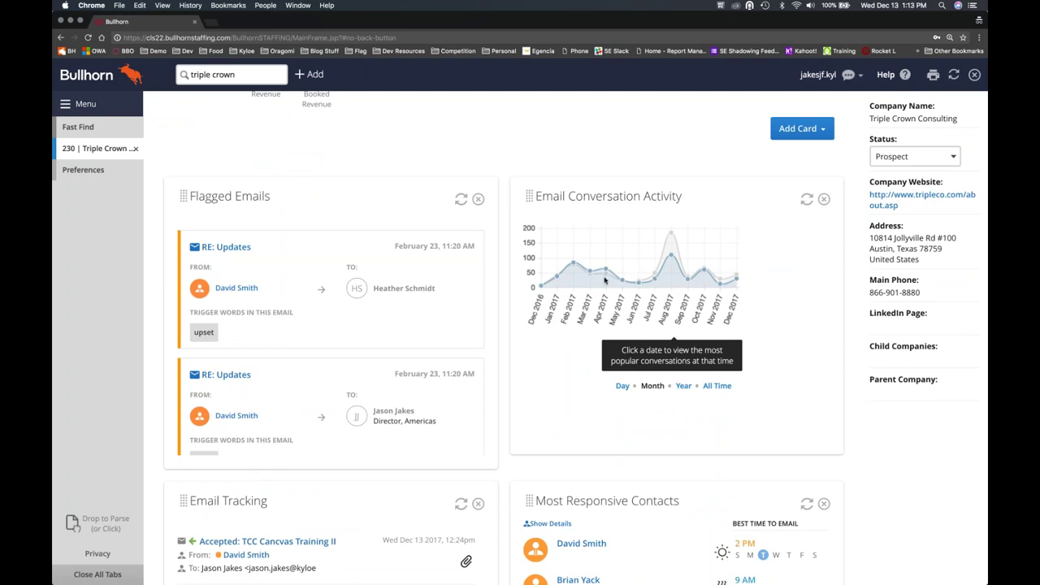
scroll(630, 316, "down", 5)
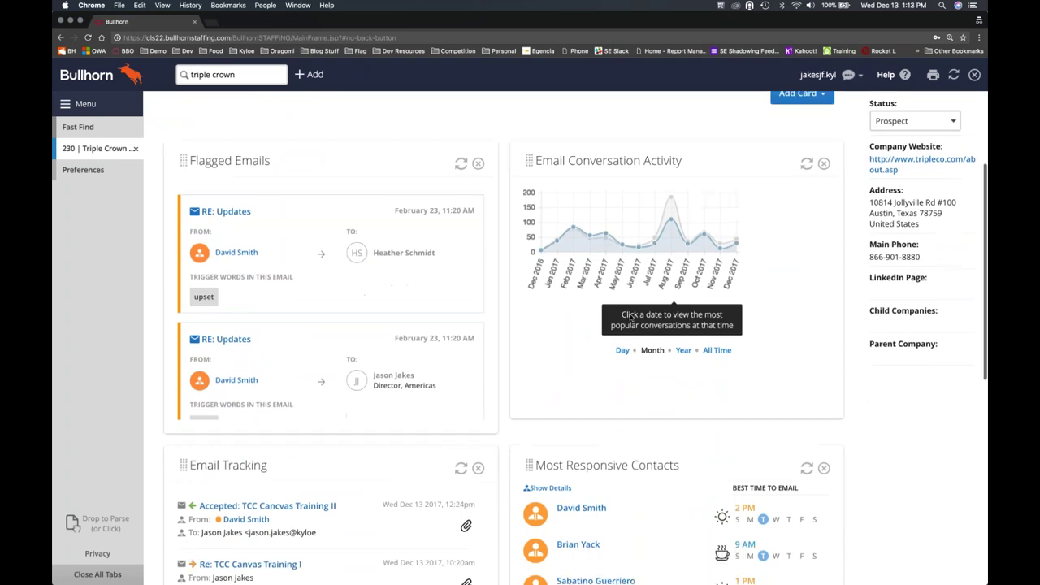
scroll(636, 376, "down", 2)
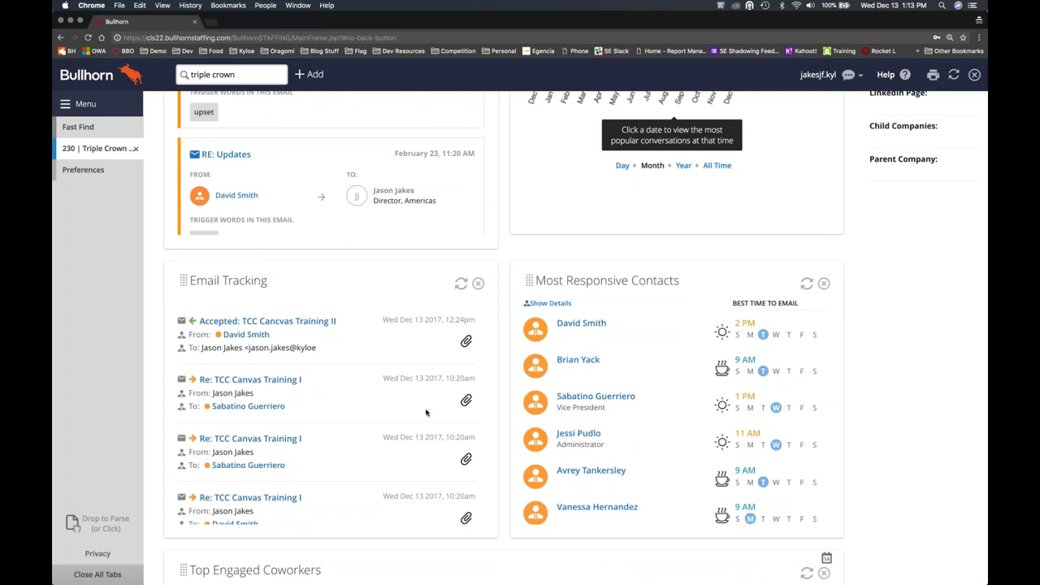
scroll(426, 413, "down", 8)
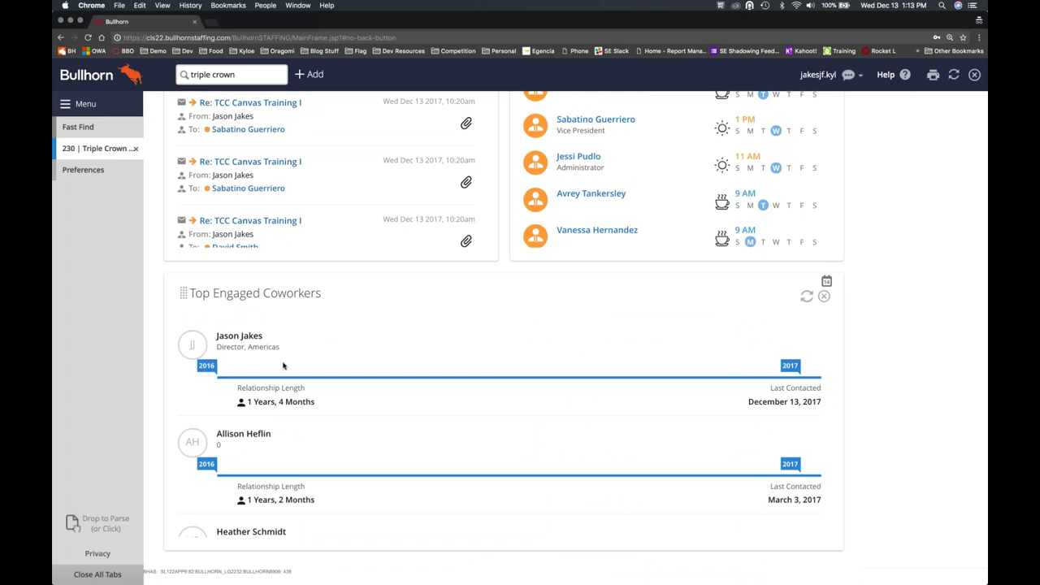
scroll(284, 371, "up", 7)
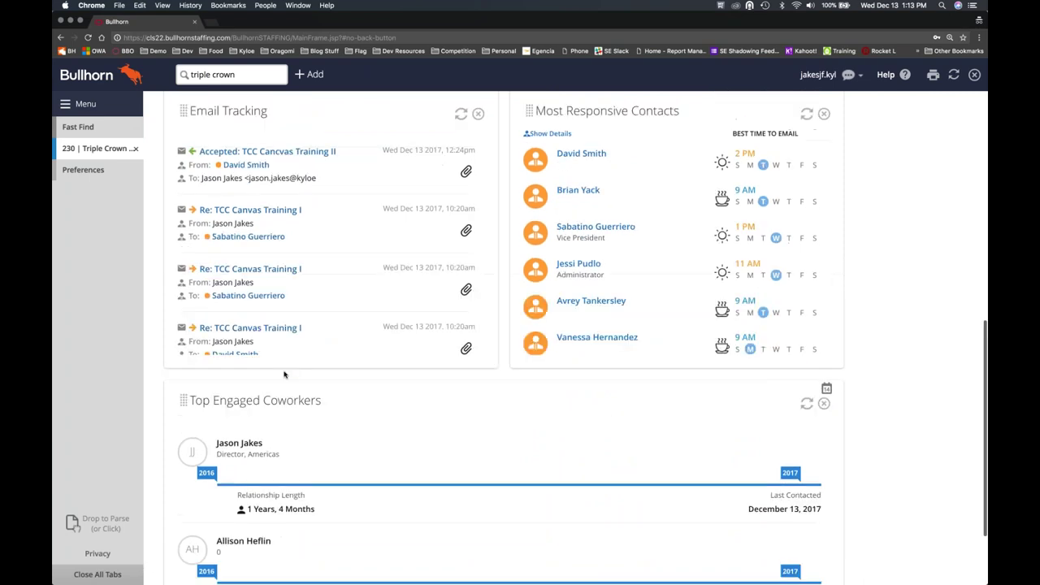
scroll(284, 374, "up", 8)
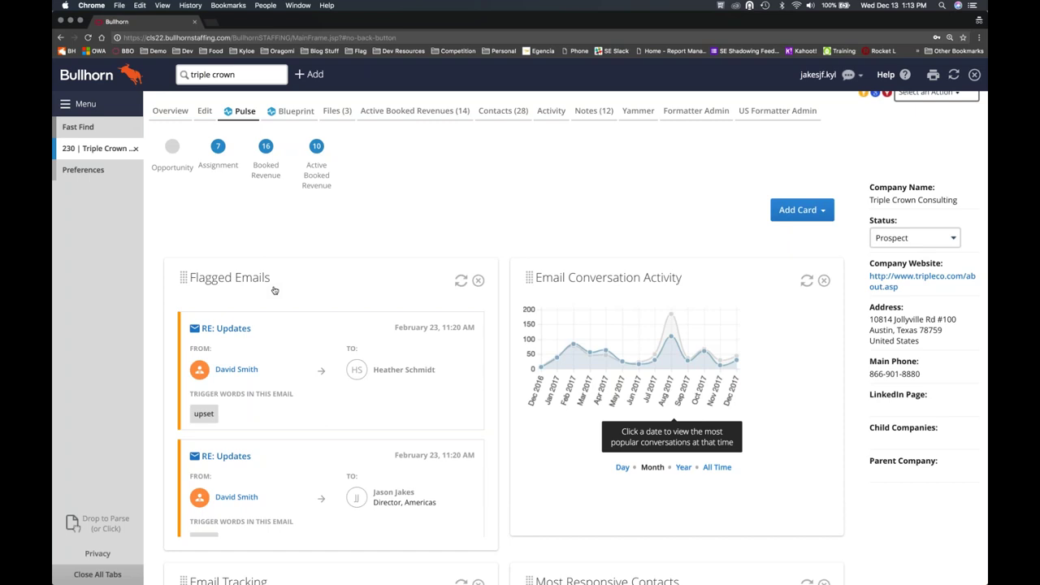
scroll(267, 380, "down", 1)
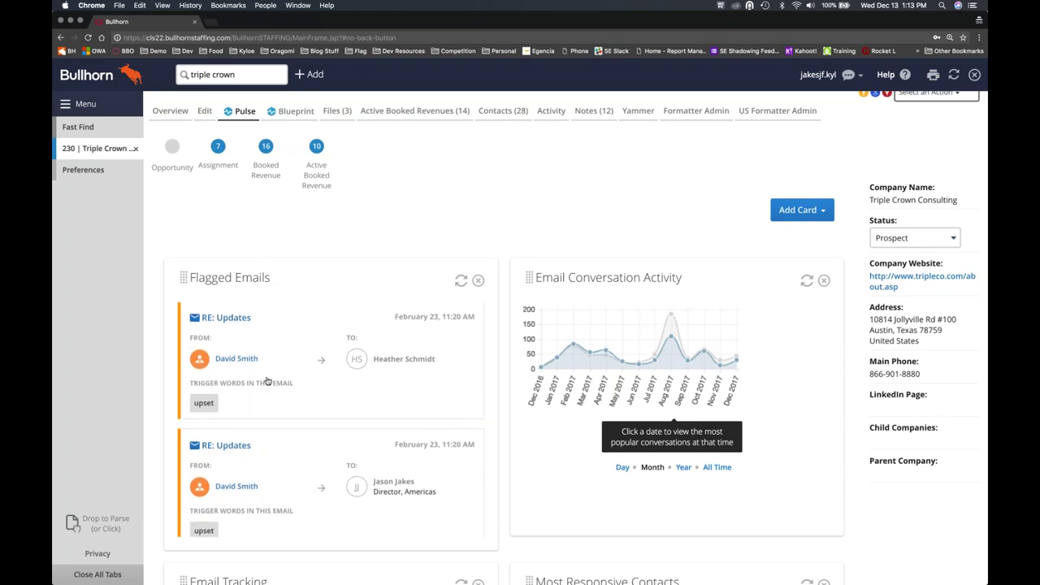
scroll(268, 381, "down", 2)
scroll(267, 381, "up", 3)
scroll(267, 381, "up", 2)
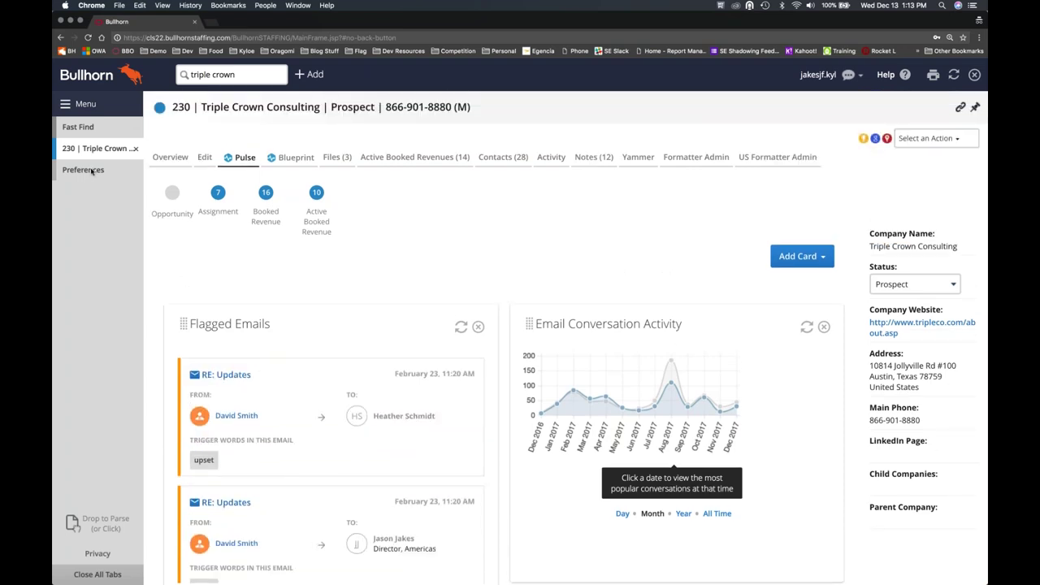
left_click(91, 171)
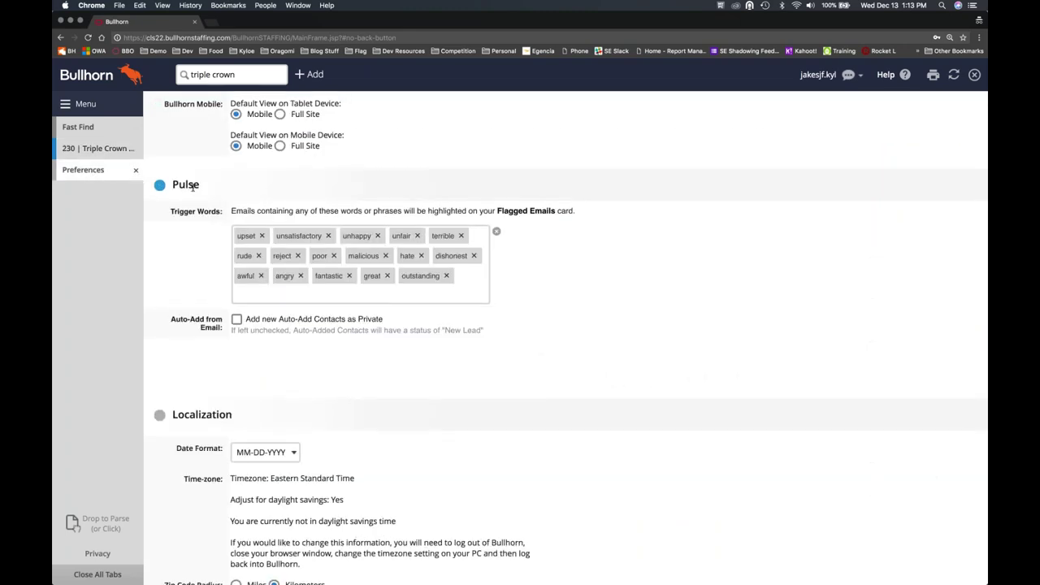
scroll(193, 187, "down", 5)
scroll(192, 187, "down", 5)
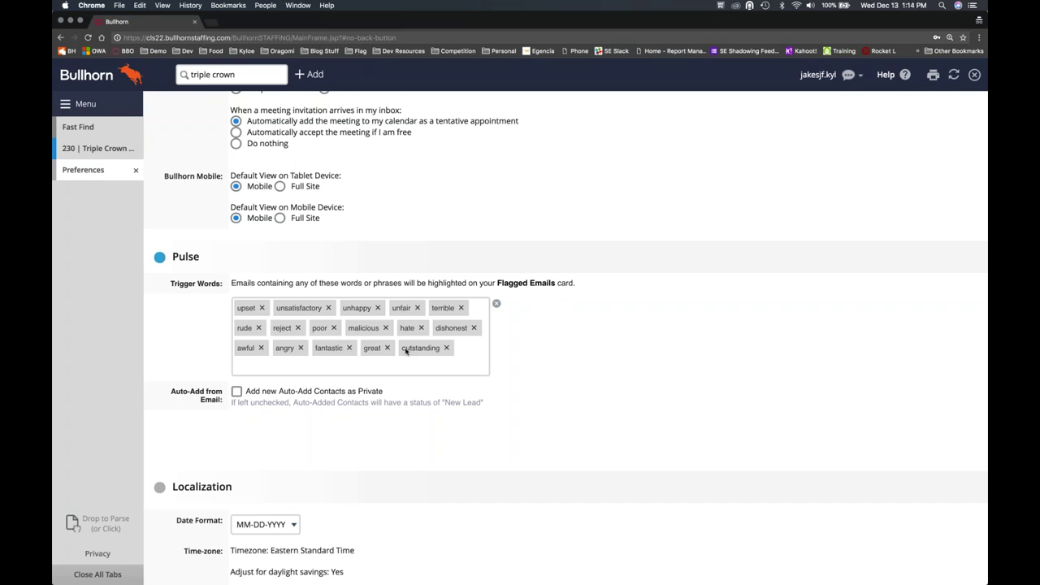
left_click(97, 148)
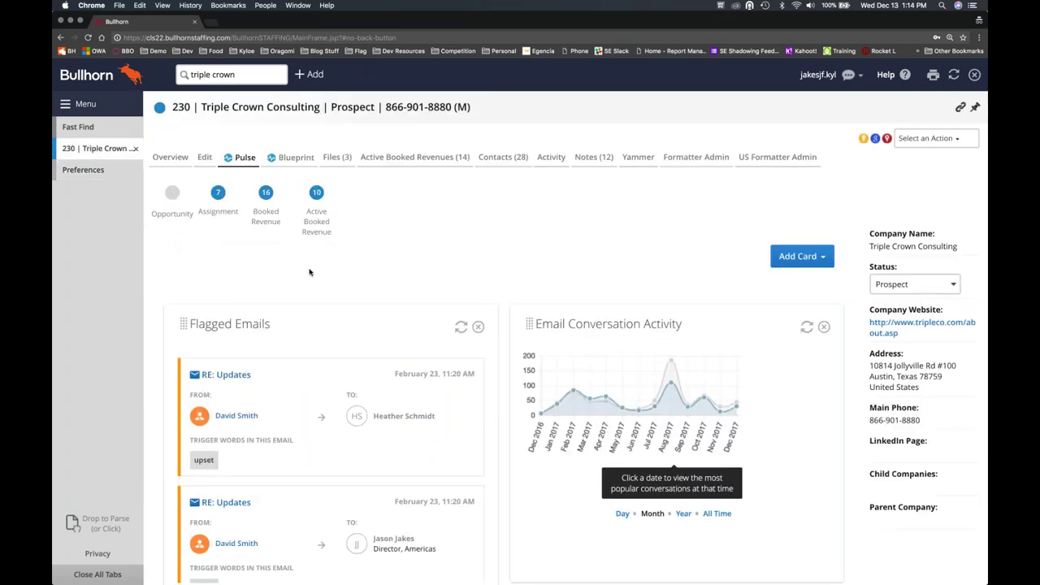
Open the flagged RE: Updates email, search it for 'upset', then return to Triple Crown
scroll(309, 272, "down", 2)
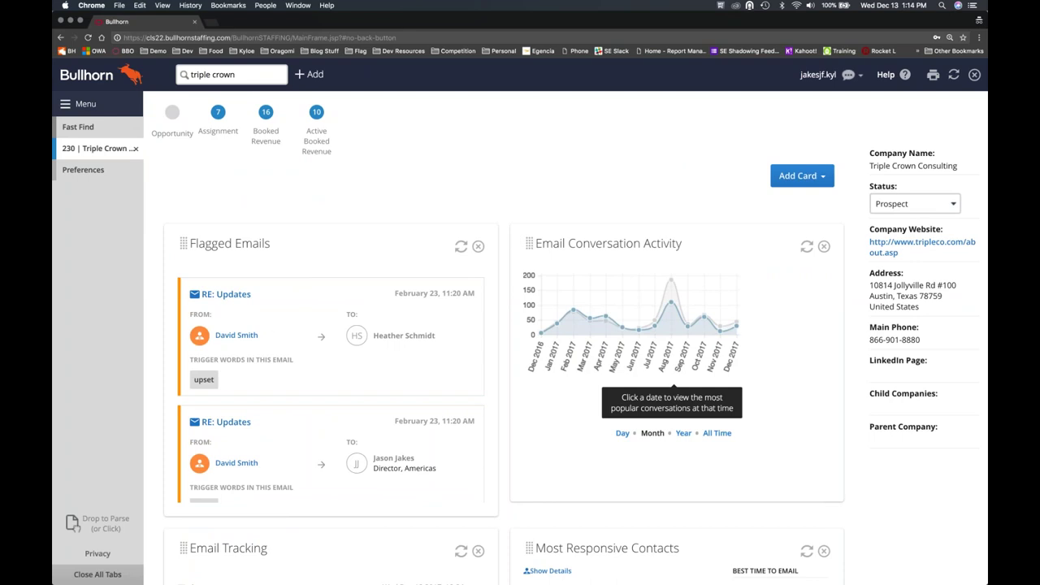
left_click(234, 296)
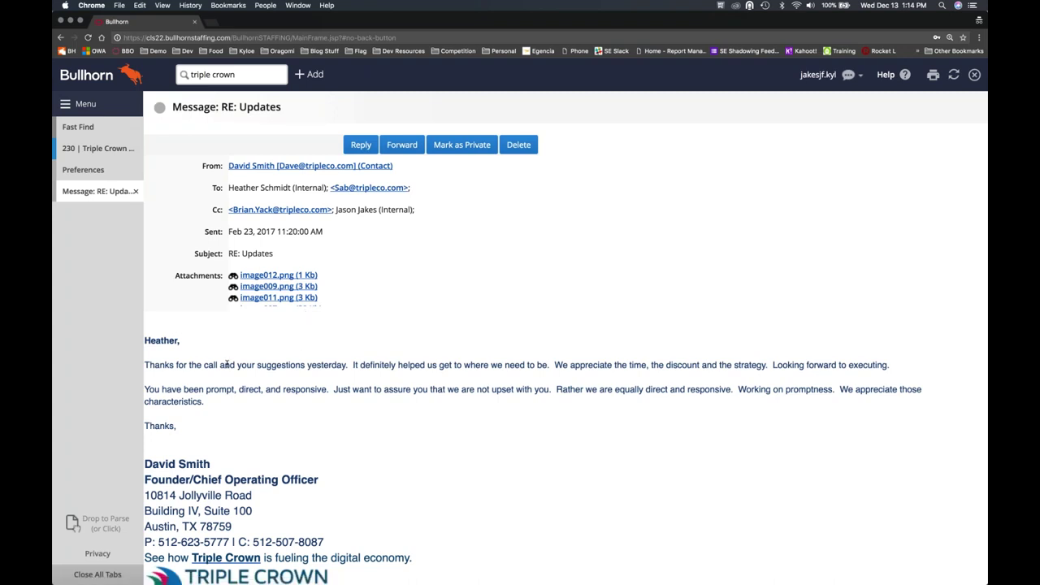
key("super+f")
type("upset")
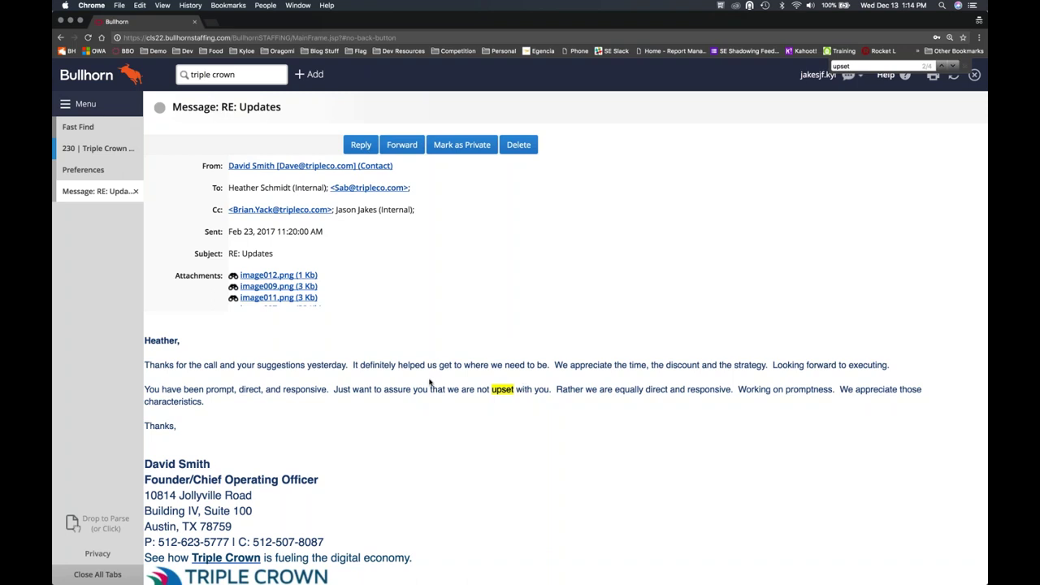
left_click(92, 153)
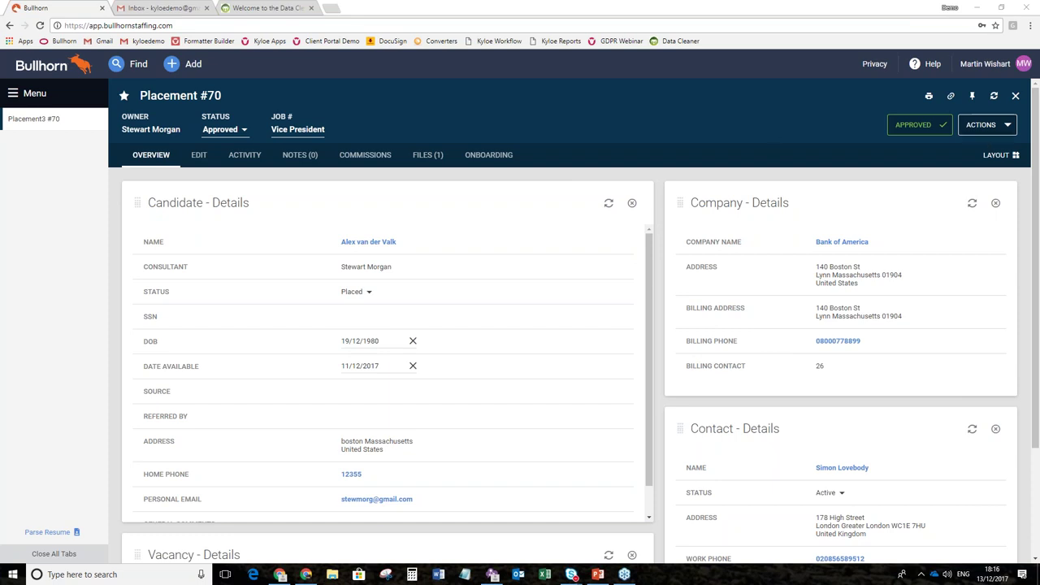
Launch Awesome Docs from the placement's Actions and choose the Client Contract template
left_click(987, 125)
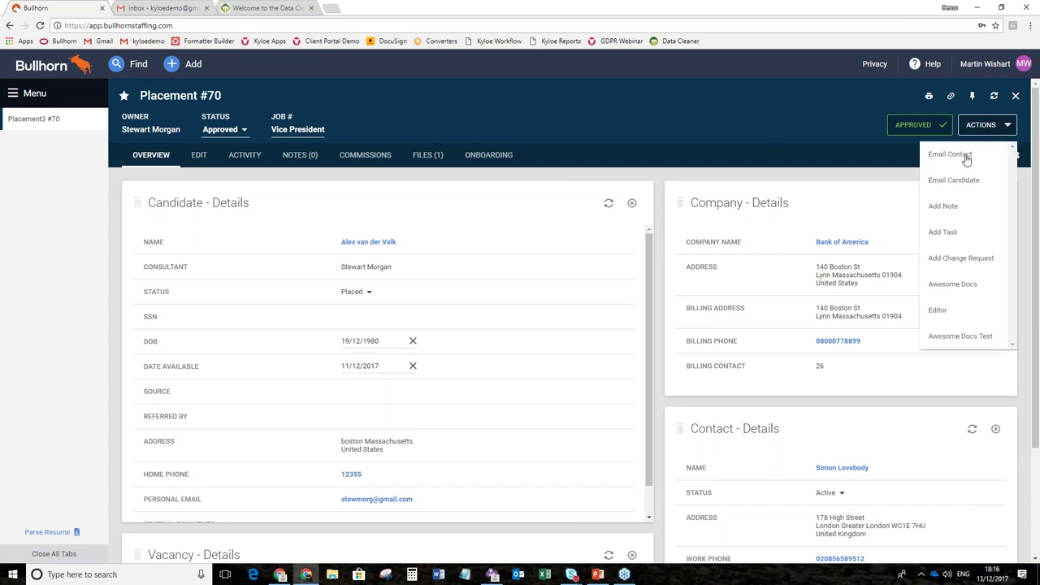
left_click(955, 286)
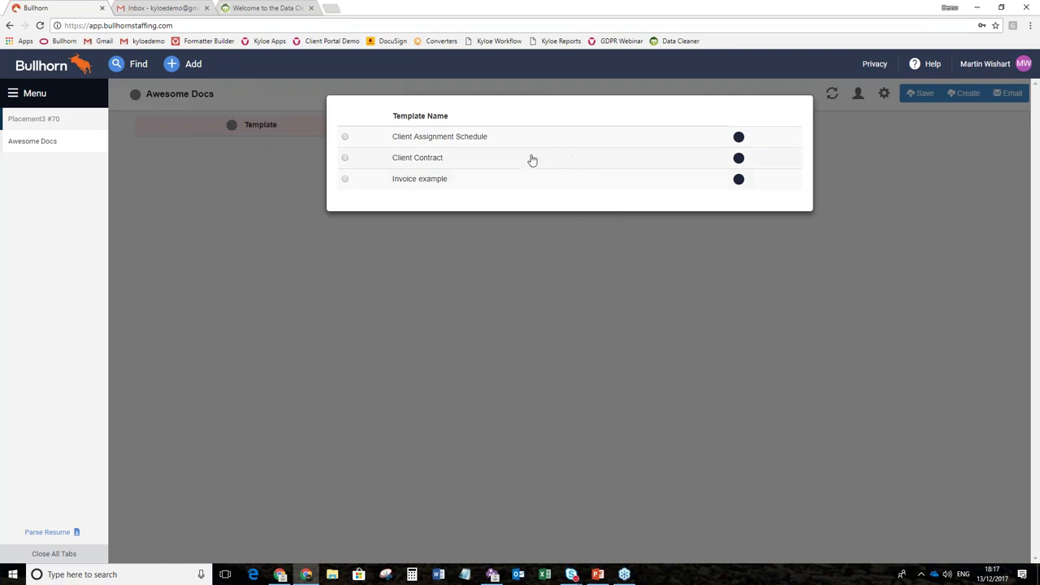
left_click(474, 160)
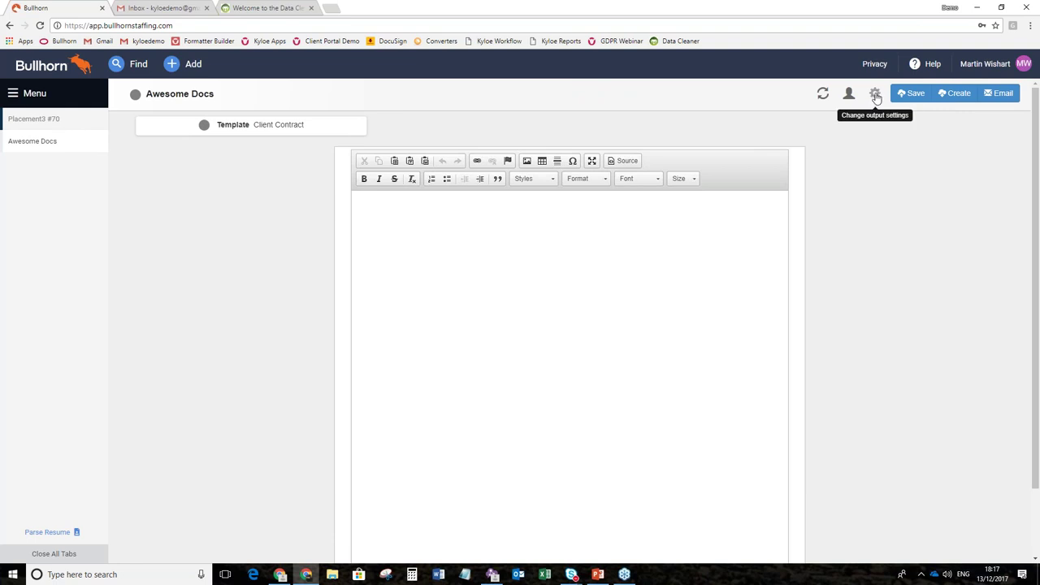
Check the output file name and format, then generate the Client Contract document
left_click(875, 95)
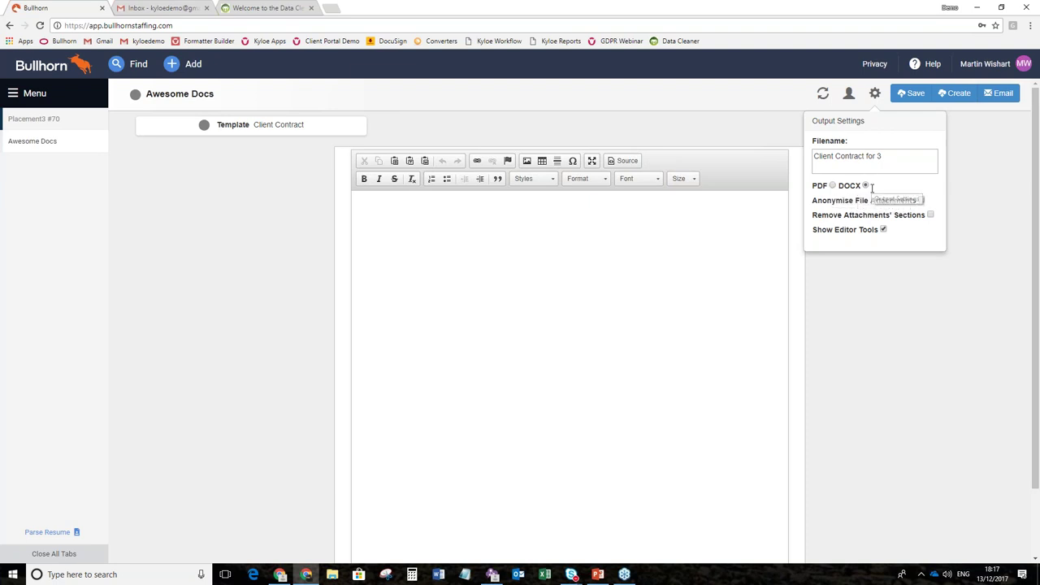
left_click(958, 94)
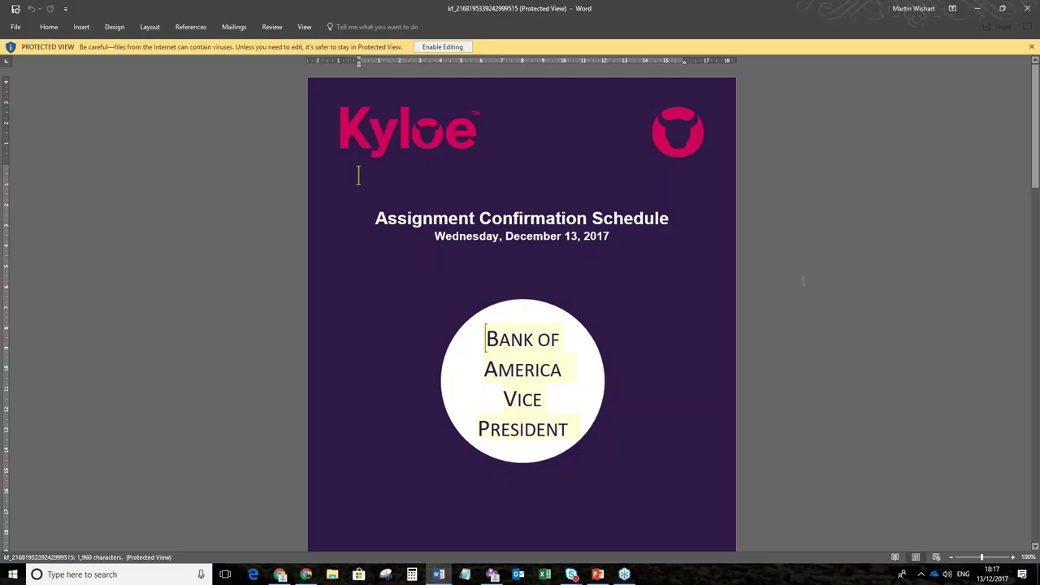
Enable editing on the contract, select text in its fields, and begin stopping its protection
left_click(443, 48)
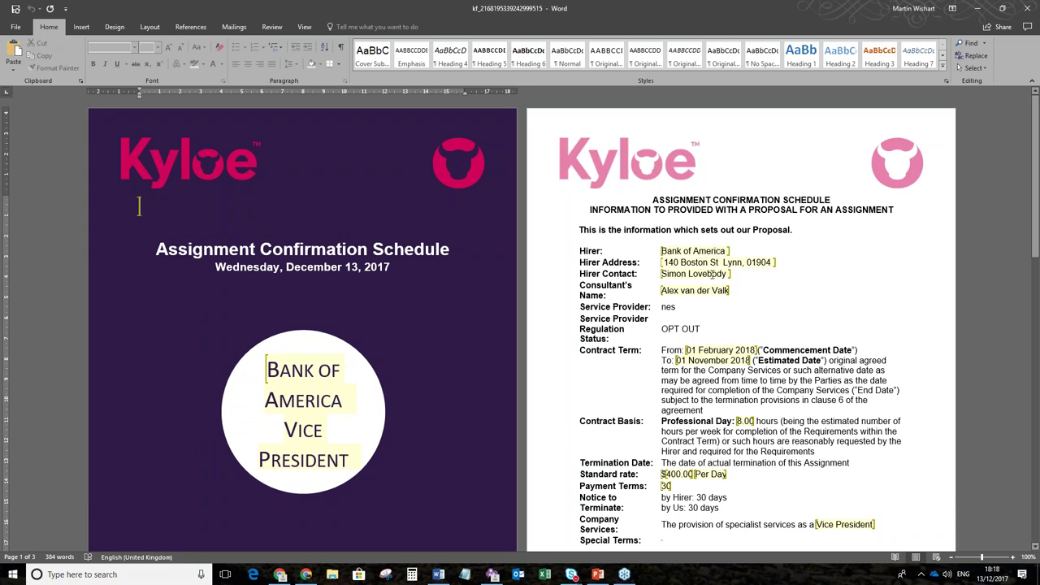
double_click(690, 274)
left_click_drag(729, 291, 697, 294)
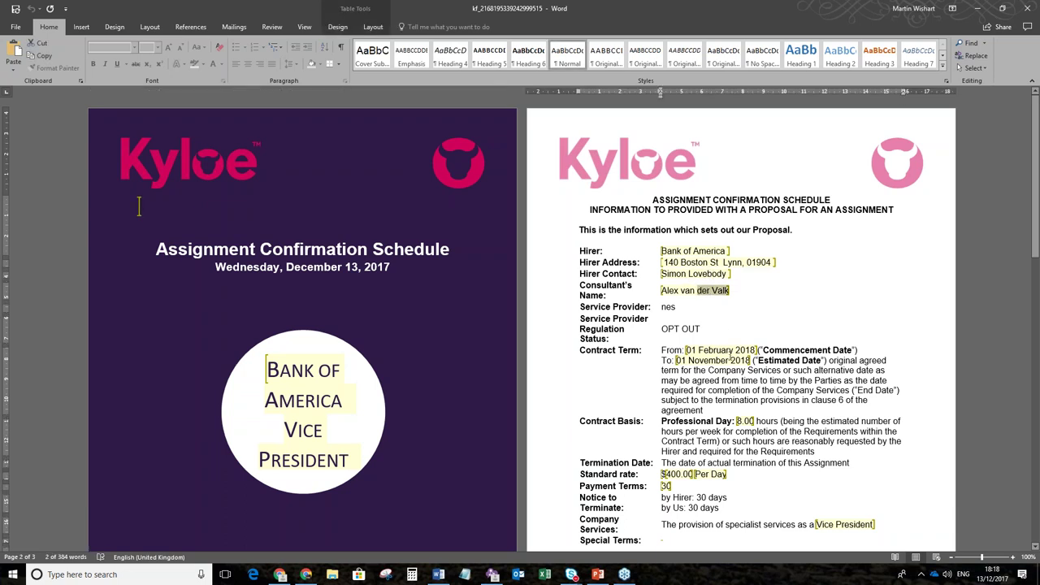
left_click_drag(730, 350, 814, 391)
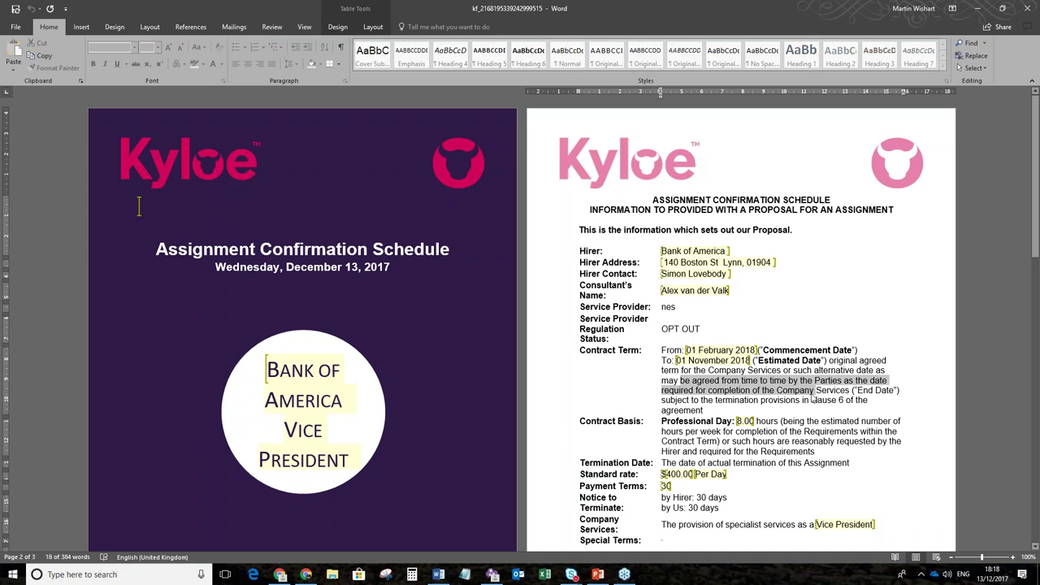
key("Delete")
left_click(959, 535)
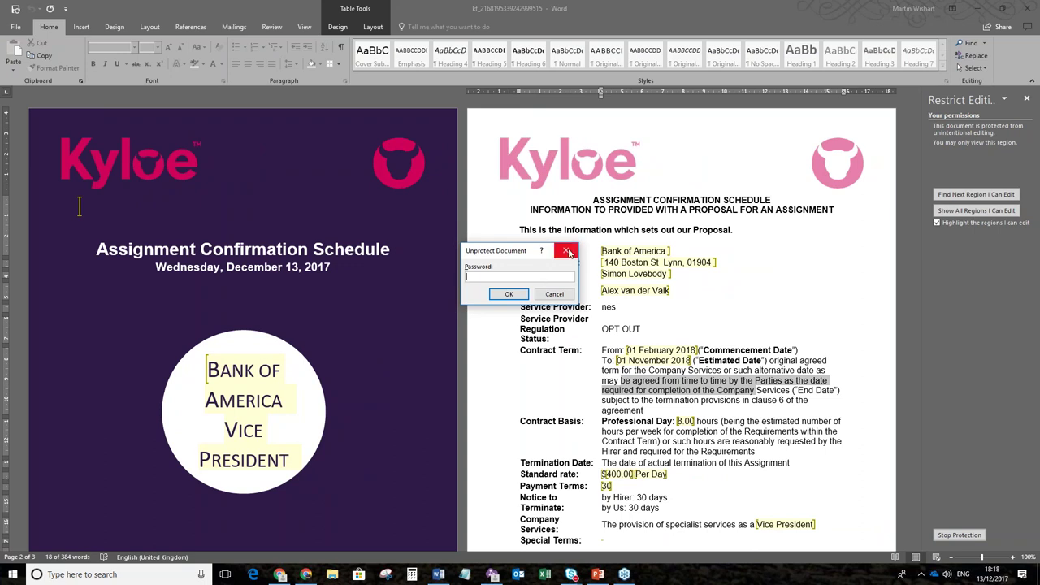
Cancel the unprotect password prompt and turn off highlighting of editable regions
left_click(569, 252)
left_click(937, 223)
scroll(634, 406, "down", 1)
Enter 'None' in Special Terms and delete the extra space in the Hirer Address
left_click(633, 490)
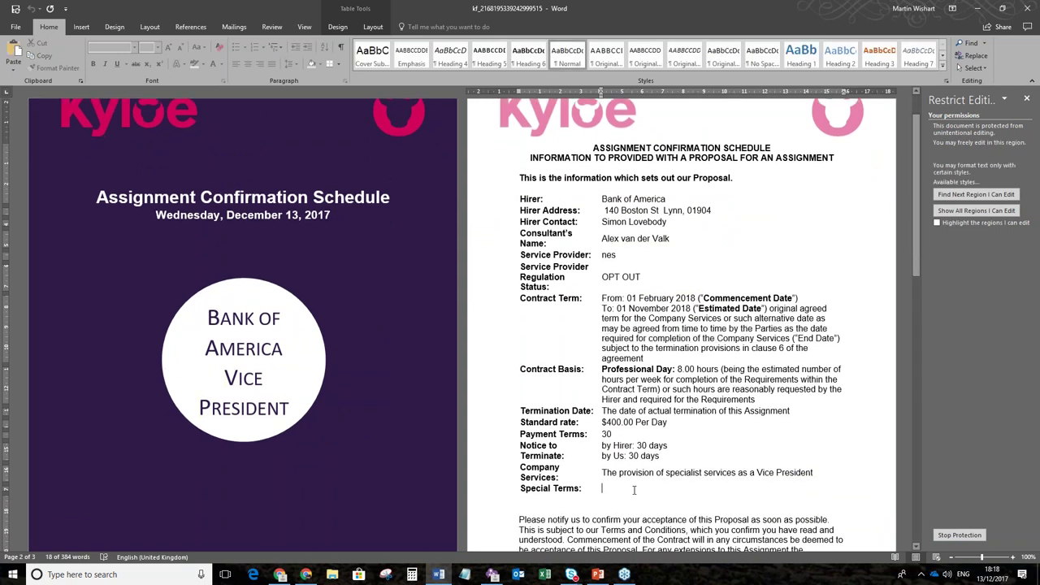
type("None")
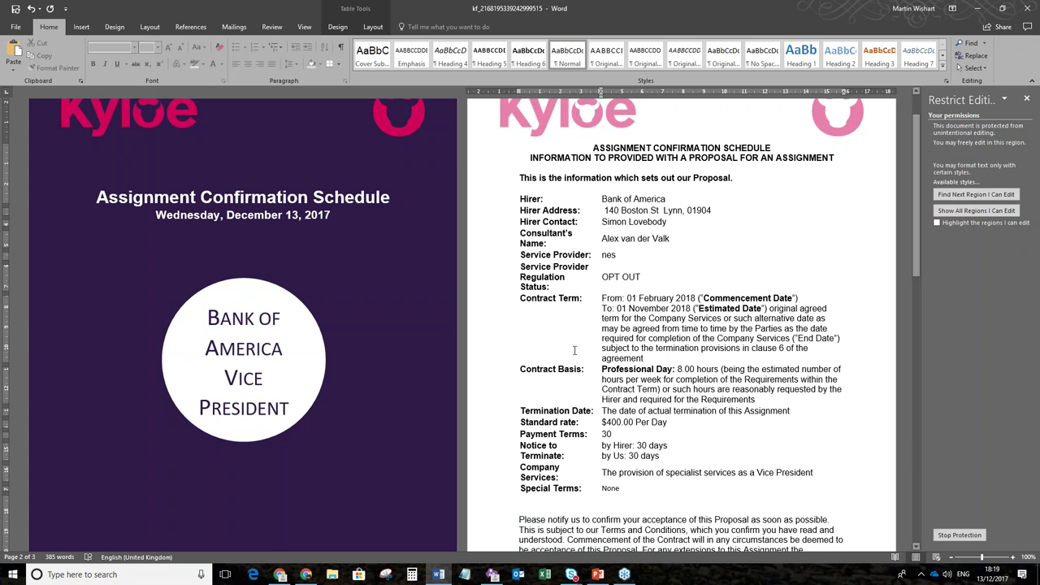
key("BackSpace")
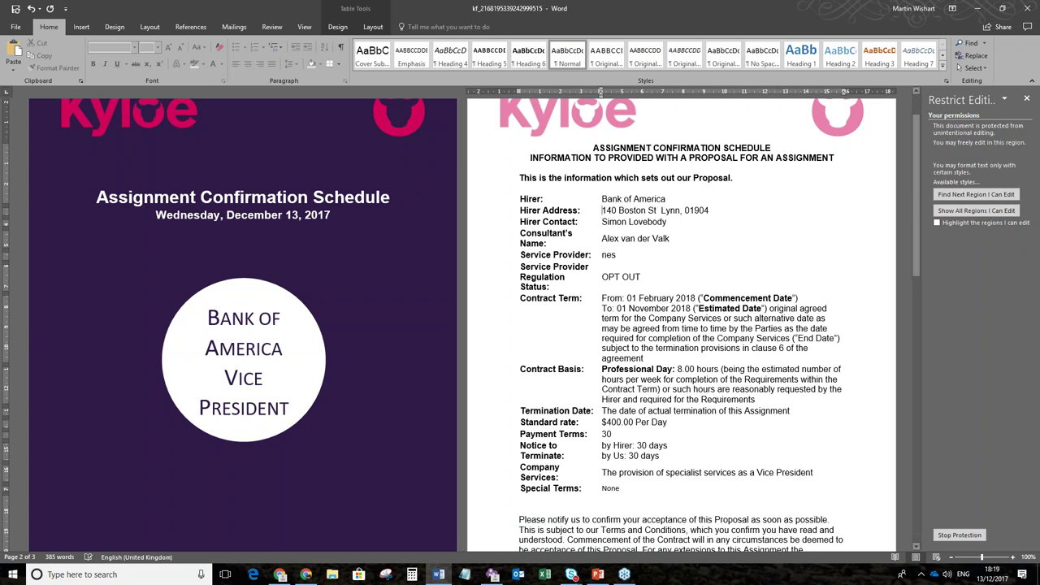
Save the edited contract, store it on Placement 70, and send it to DocuSign
left_click(16, 11)
left_click(1024, 16)
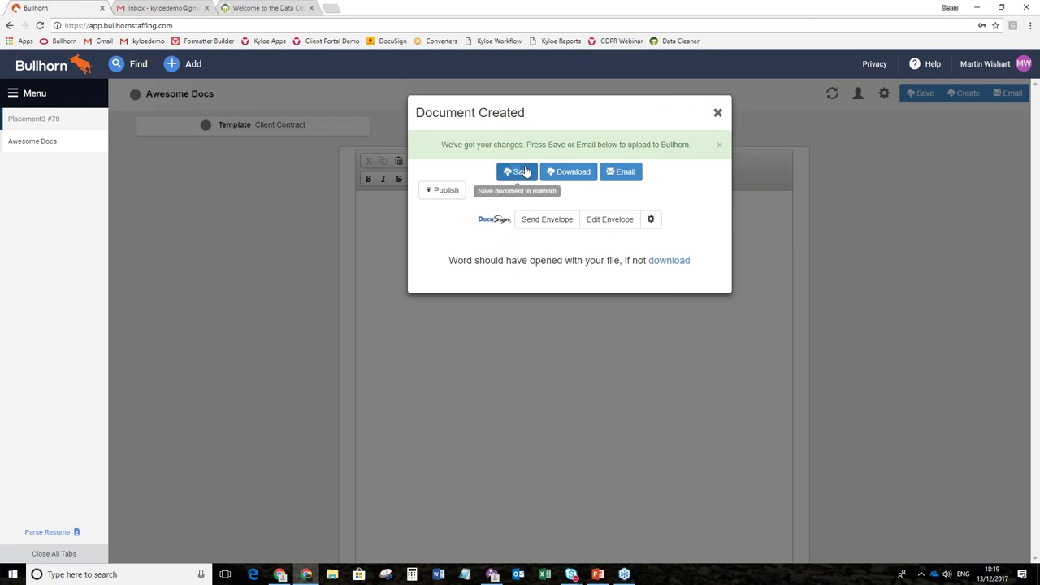
left_click(524, 171)
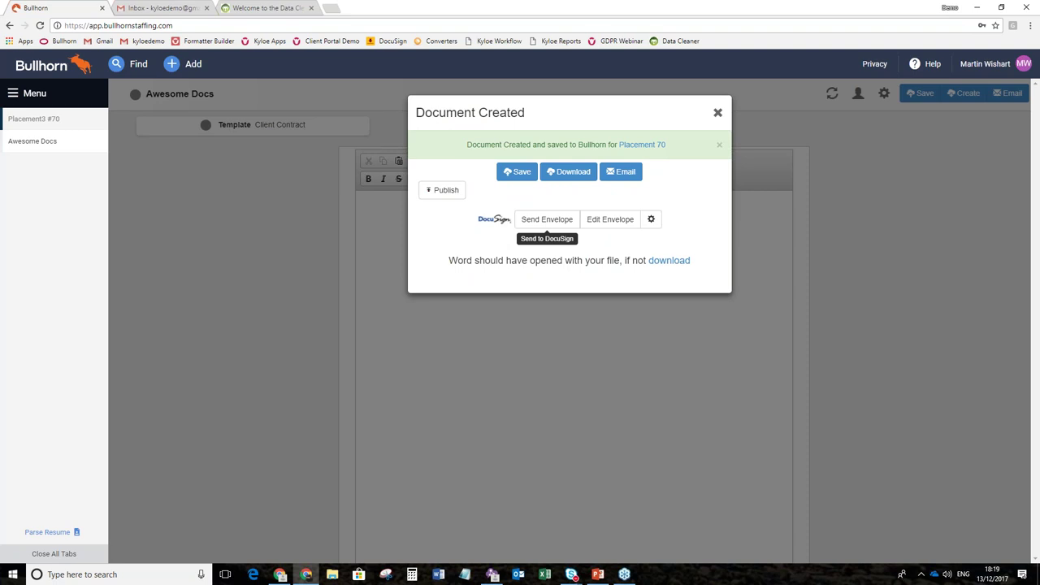
left_click(542, 221)
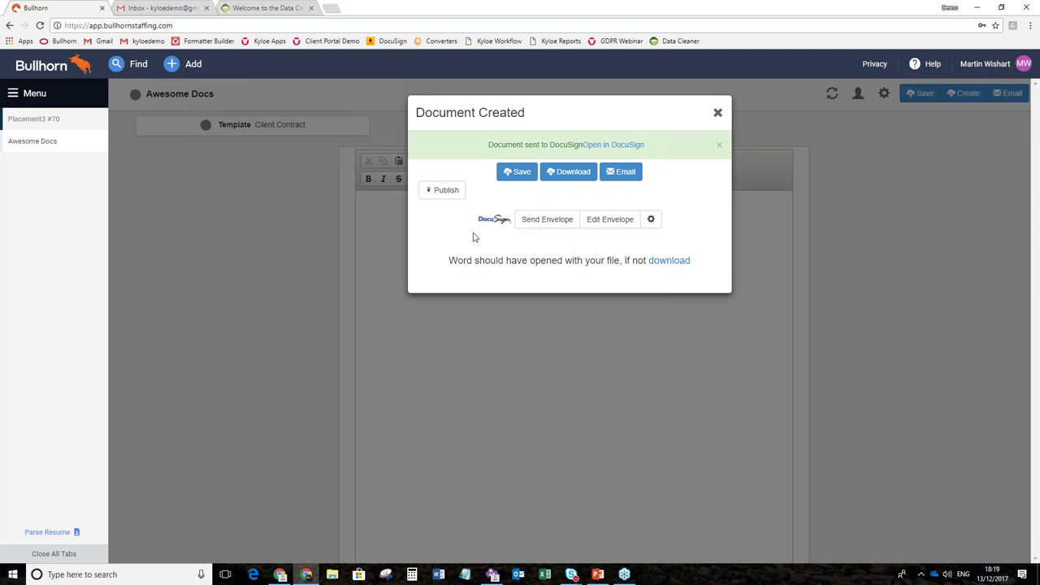
Review the envelope's recipient and email settings, including the body's name placeholders, then collapse them
left_click(650, 220)
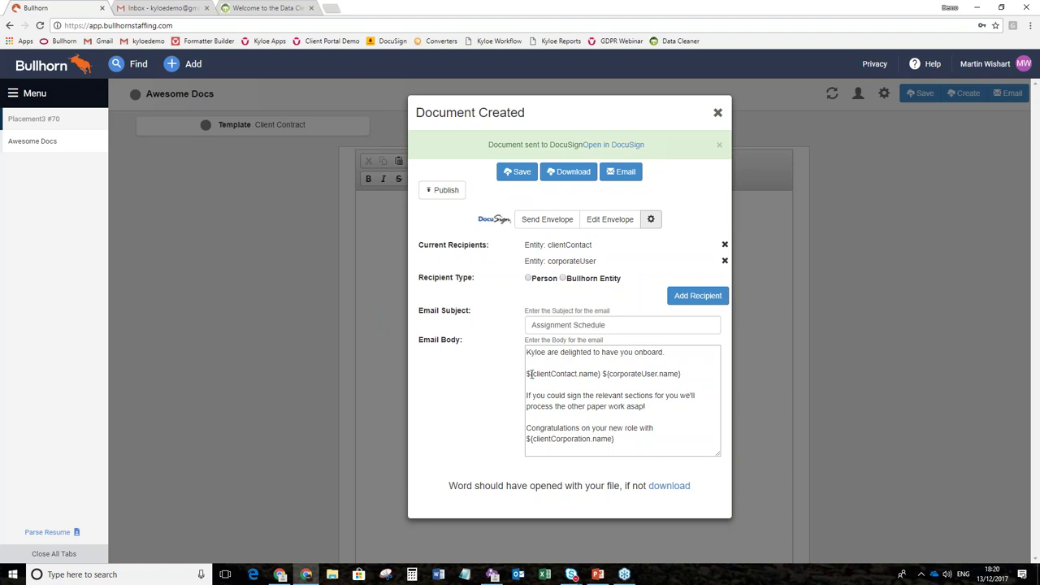
left_click_drag(532, 374, 641, 387)
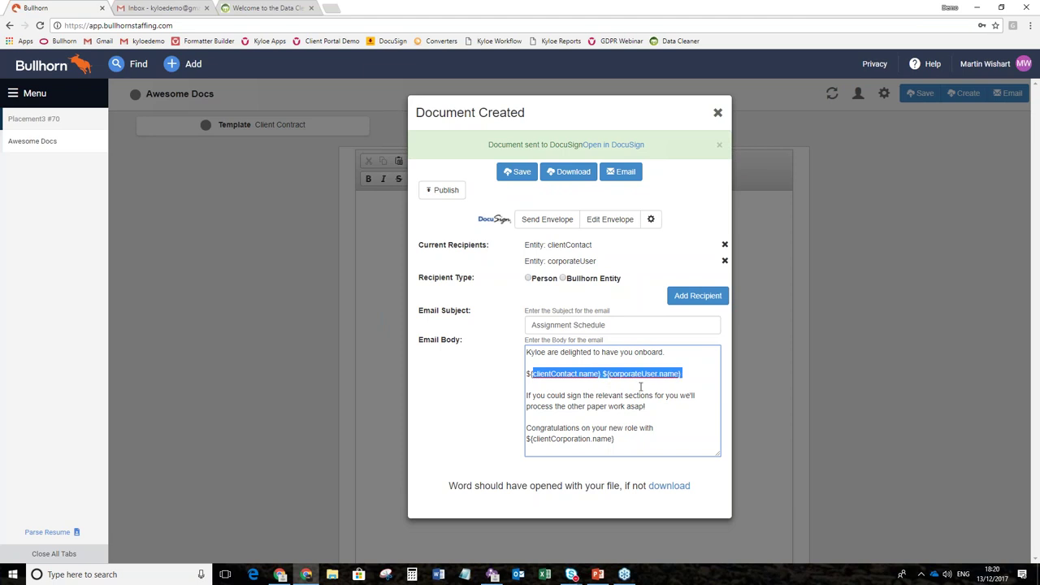
left_click(632, 442)
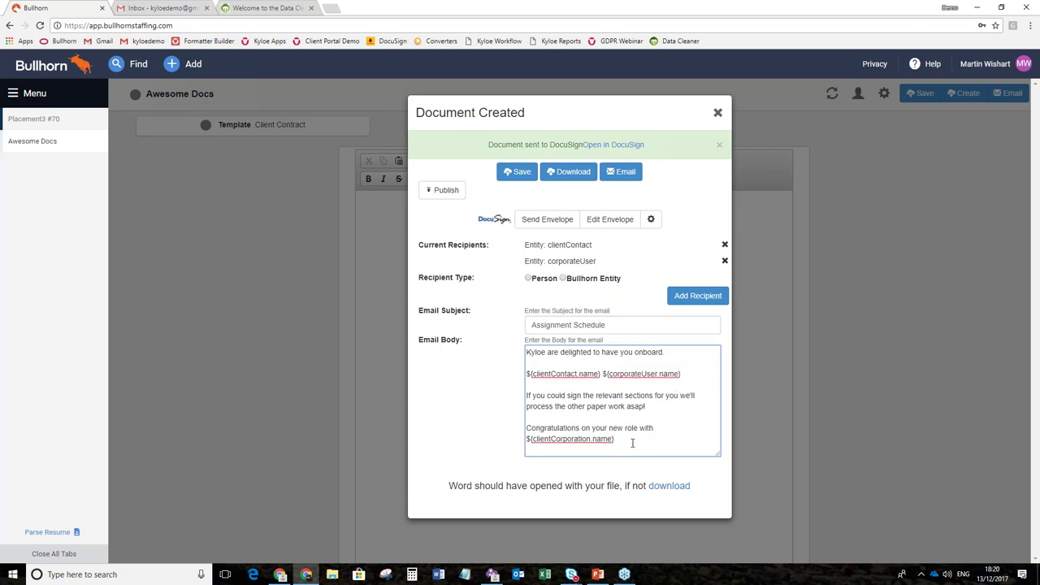
left_click(651, 223)
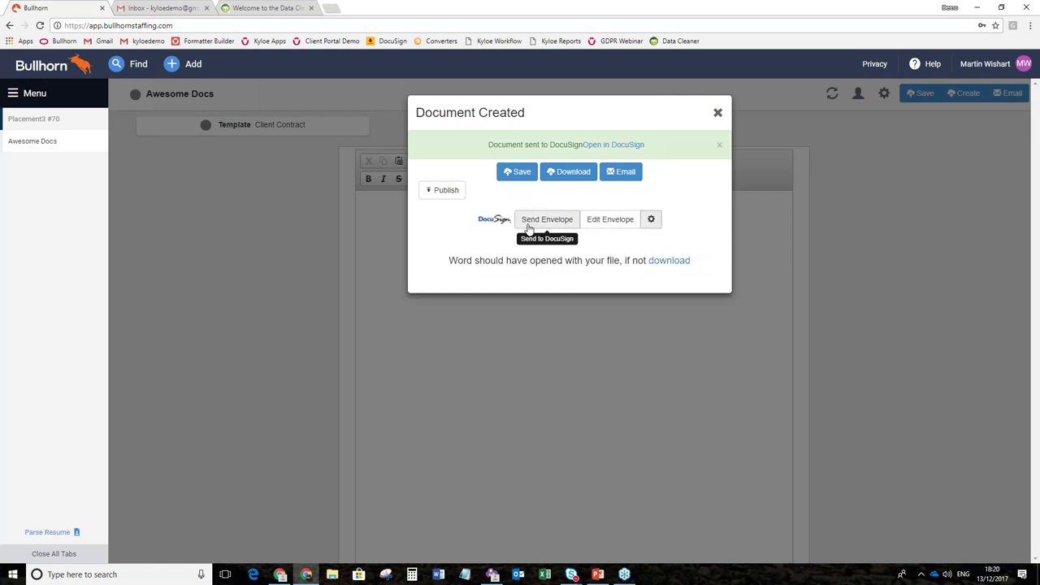
Refresh the Gmail inbox and open the new Assignment Schedule email
left_click(163, 7)
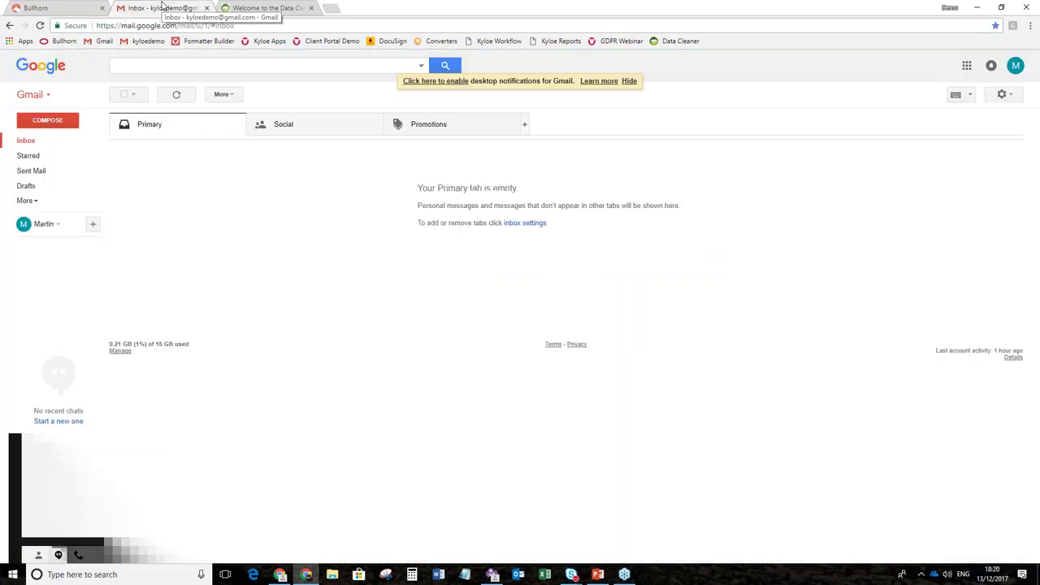
left_click(54, 145)
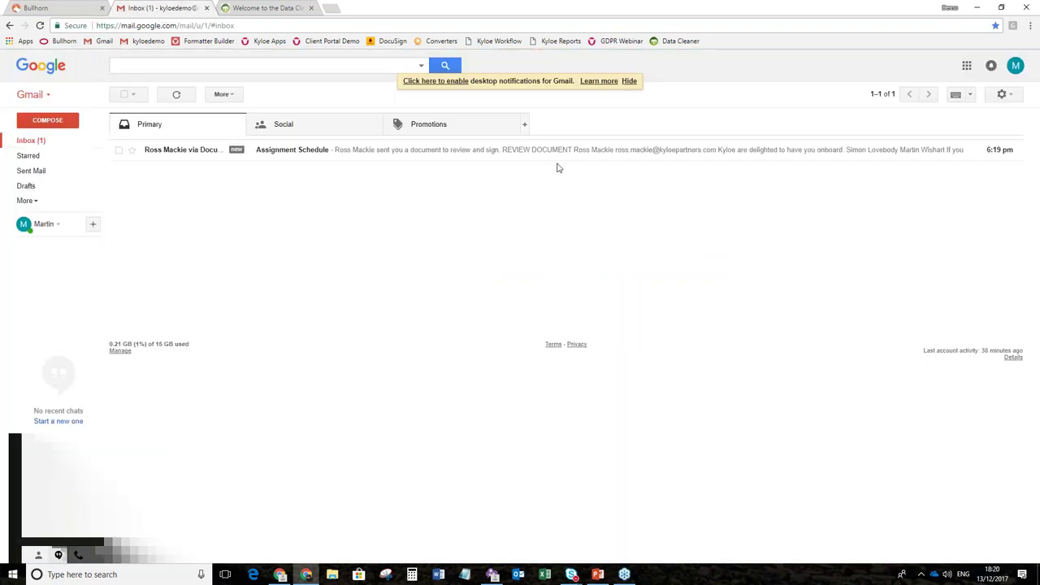
left_click(560, 151)
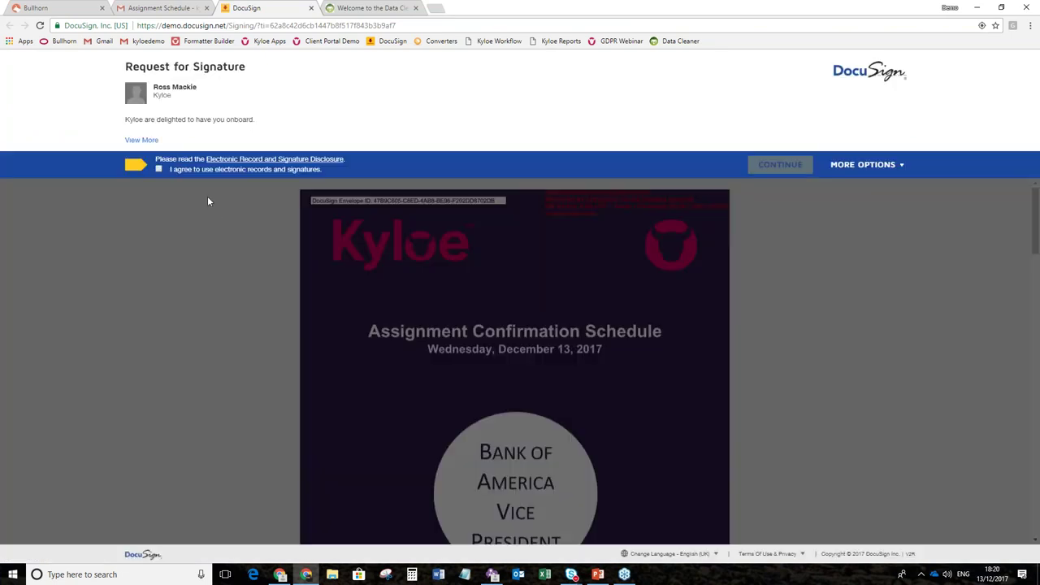
Agree to electronic signatures, sign the Bank of America field, and finish without saving a copy
left_click(160, 169)
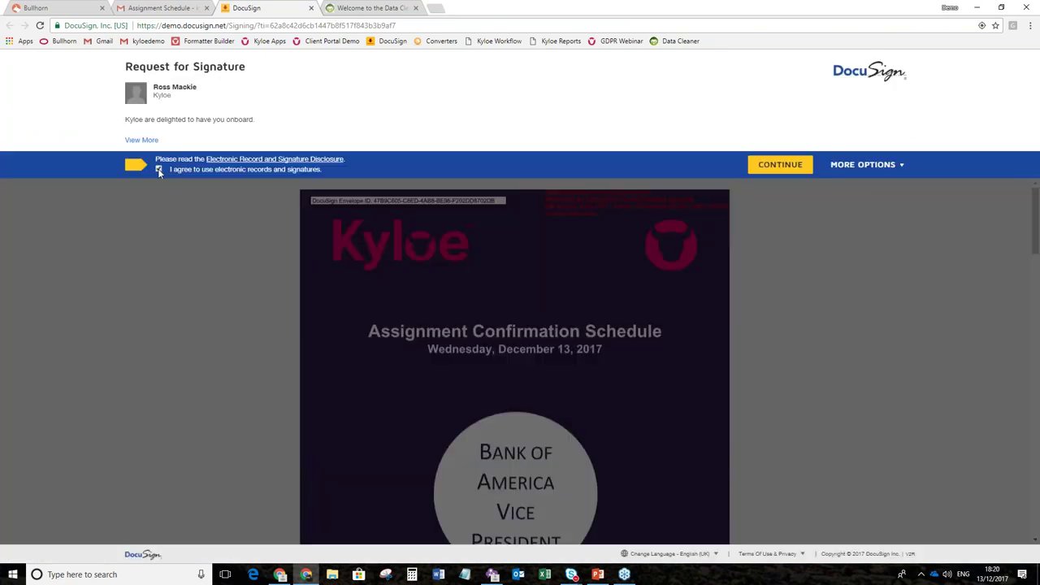
left_click(780, 164)
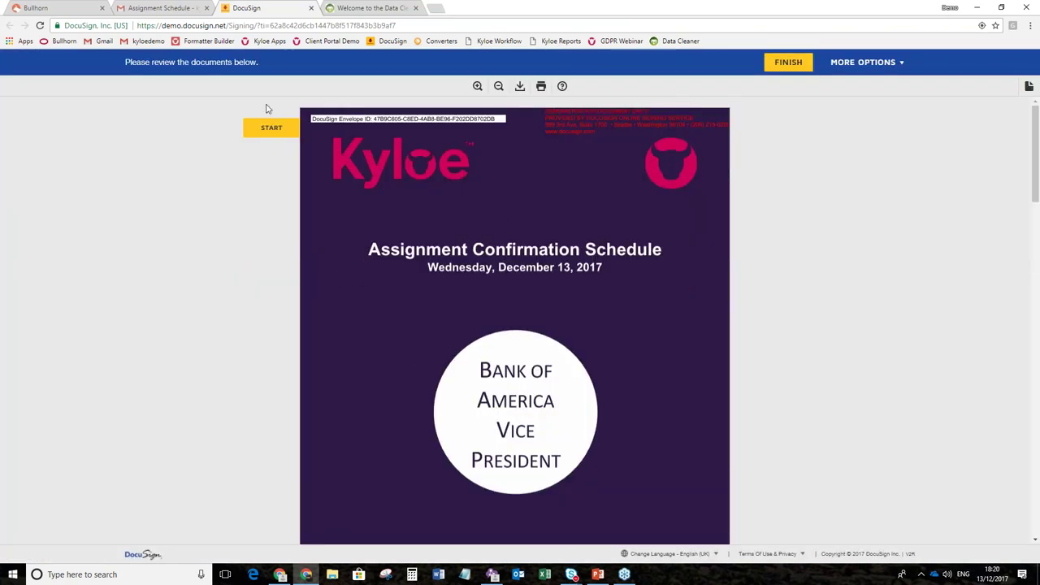
left_click(273, 128)
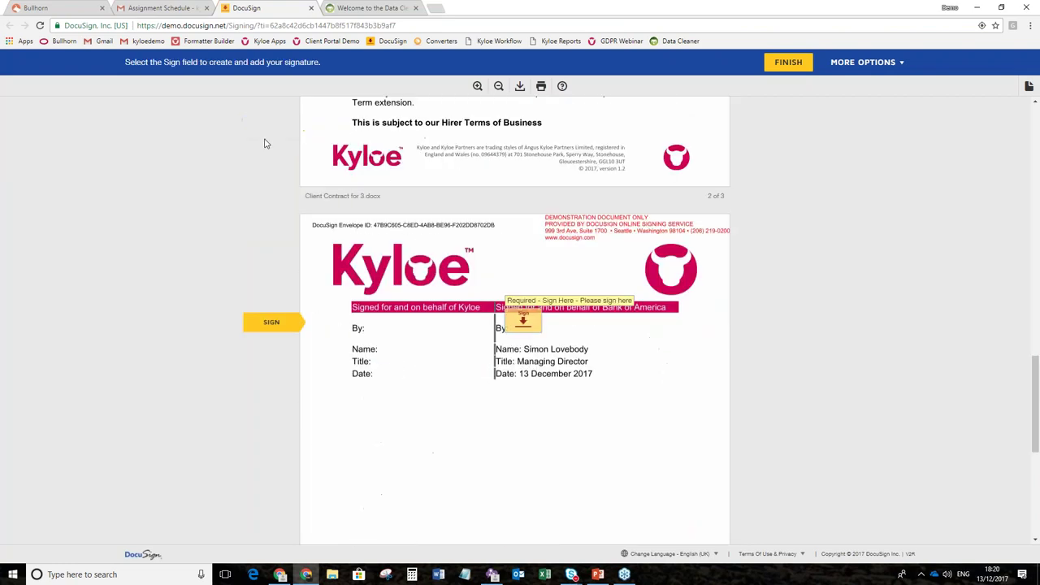
left_click(526, 325)
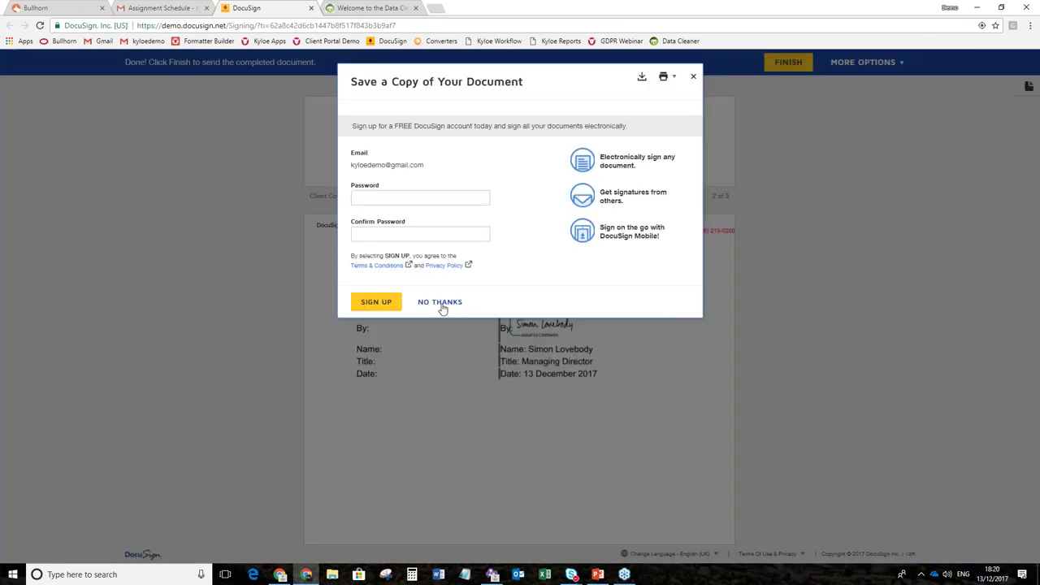
left_click(441, 302)
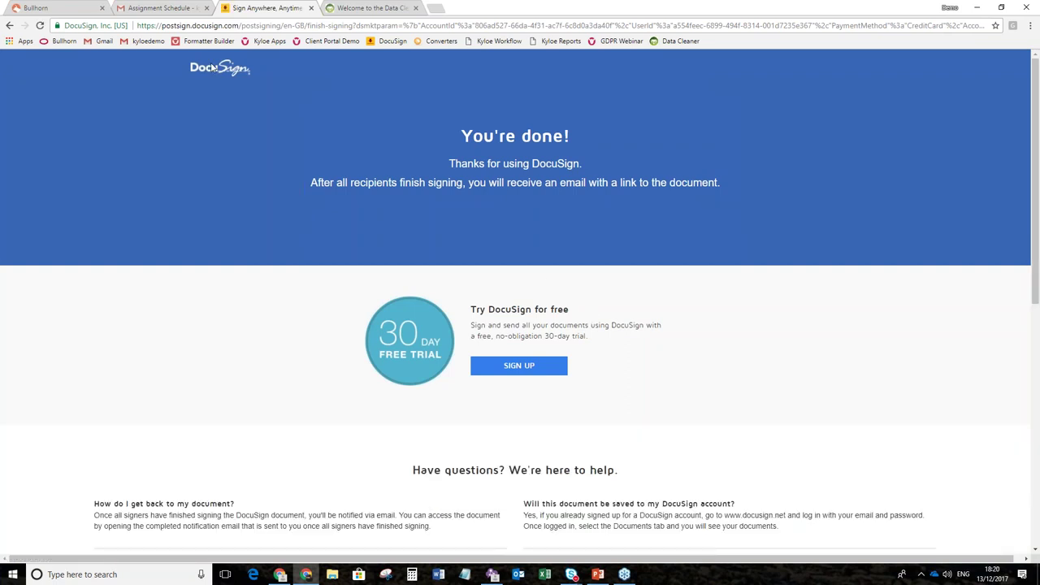
Preview Placement #70's Client Contract for 3.pdf from its files and scroll to page 3
left_click(53, 6)
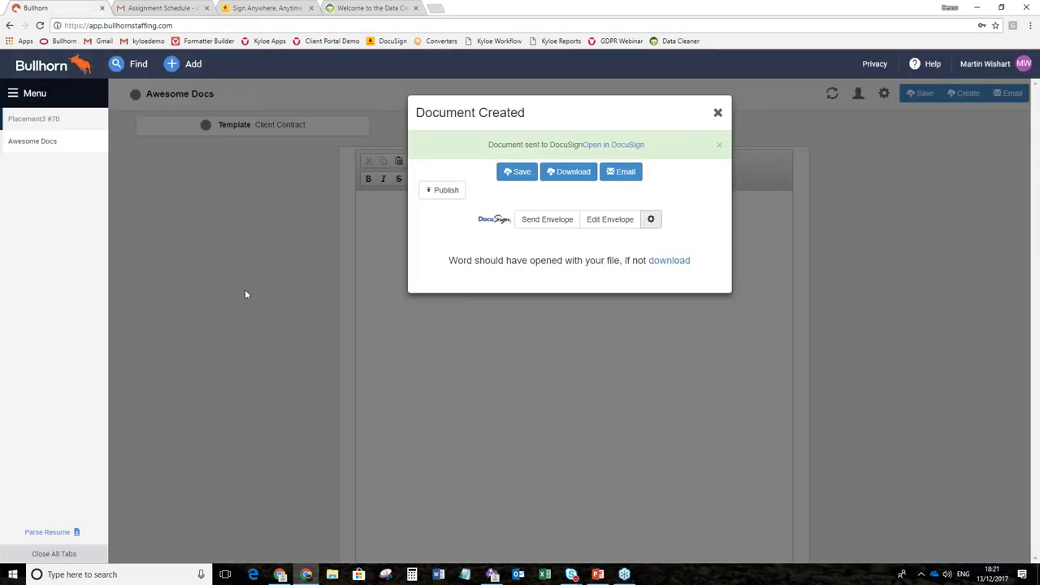
left_click(52, 120)
left_click(421, 157)
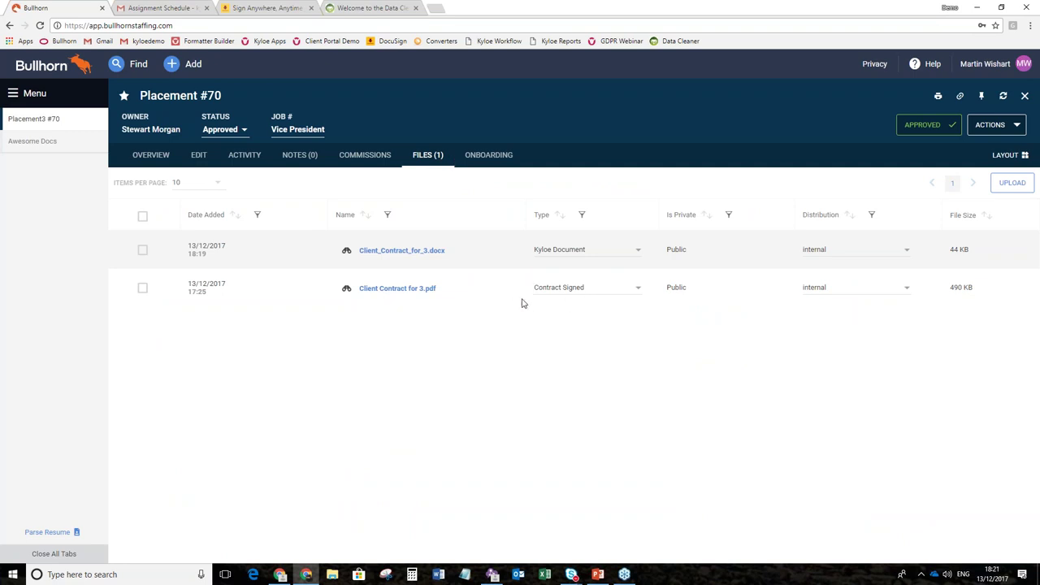
left_click(346, 289)
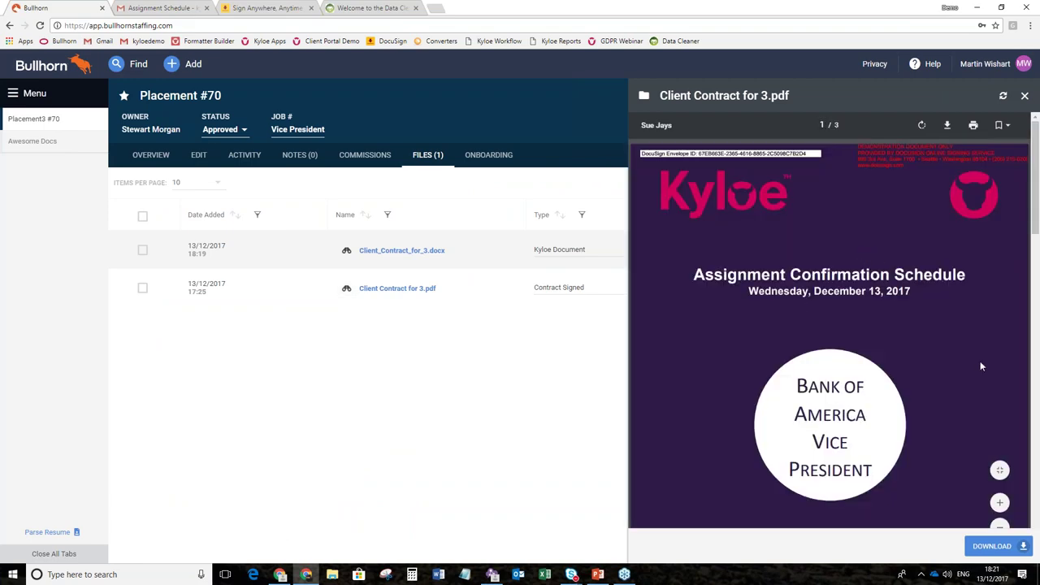
scroll(981, 366, "down", 7)
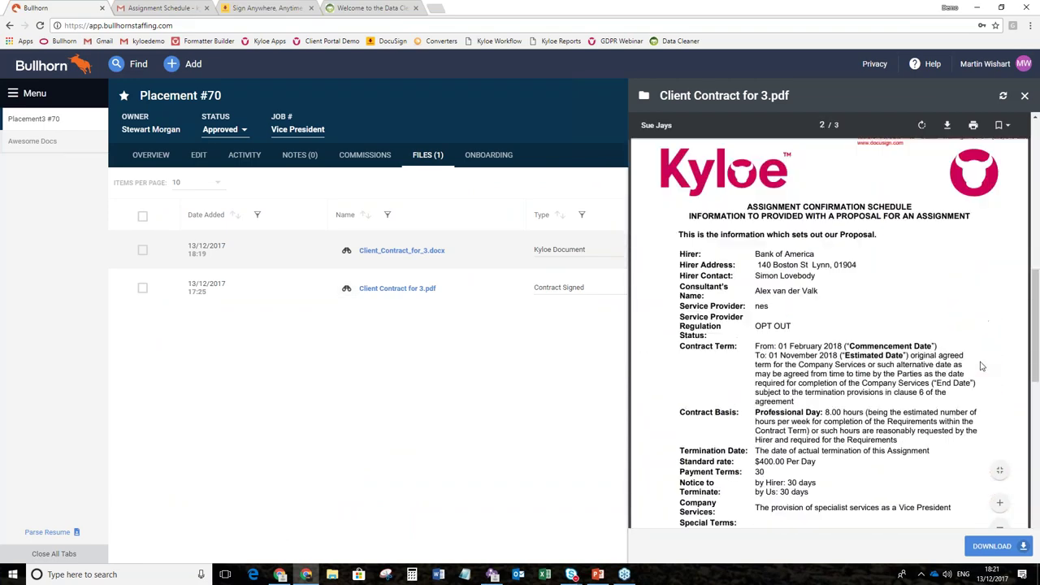
scroll(980, 367, "down", 5)
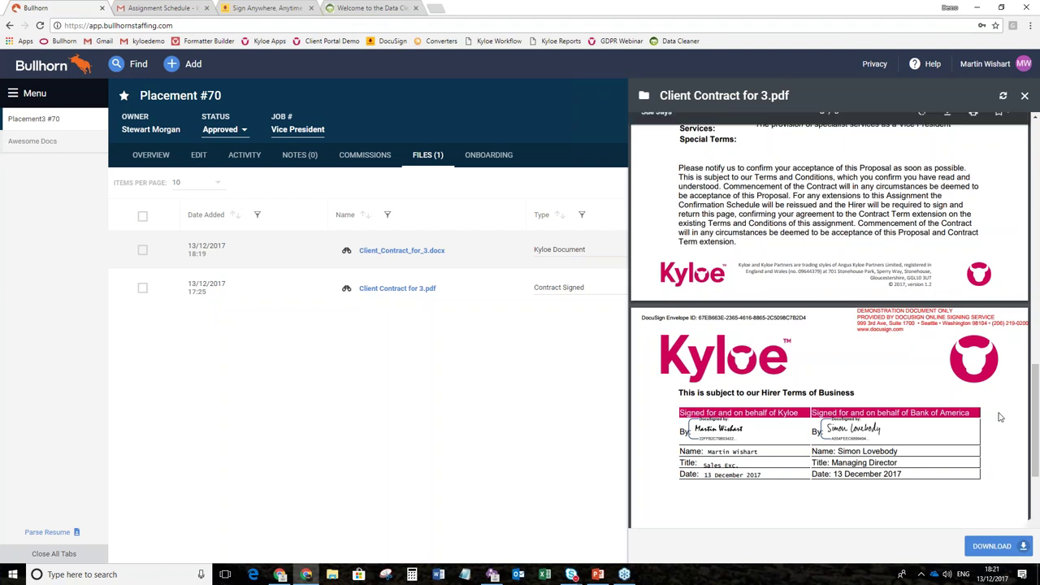
mouse_move(999, 470)
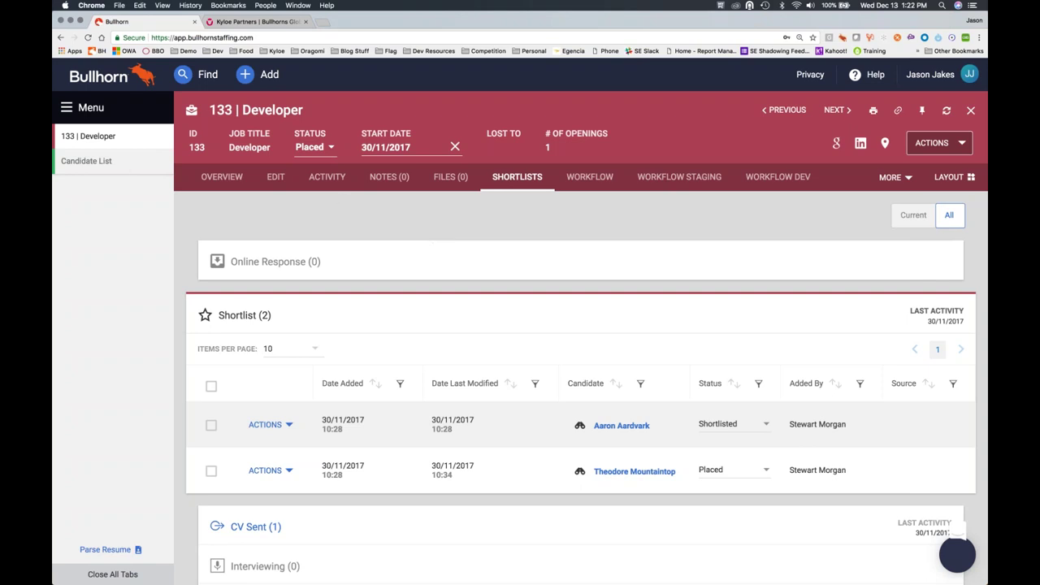
Open the Candidate List and bring up its candidate search window
left_click(114, 161)
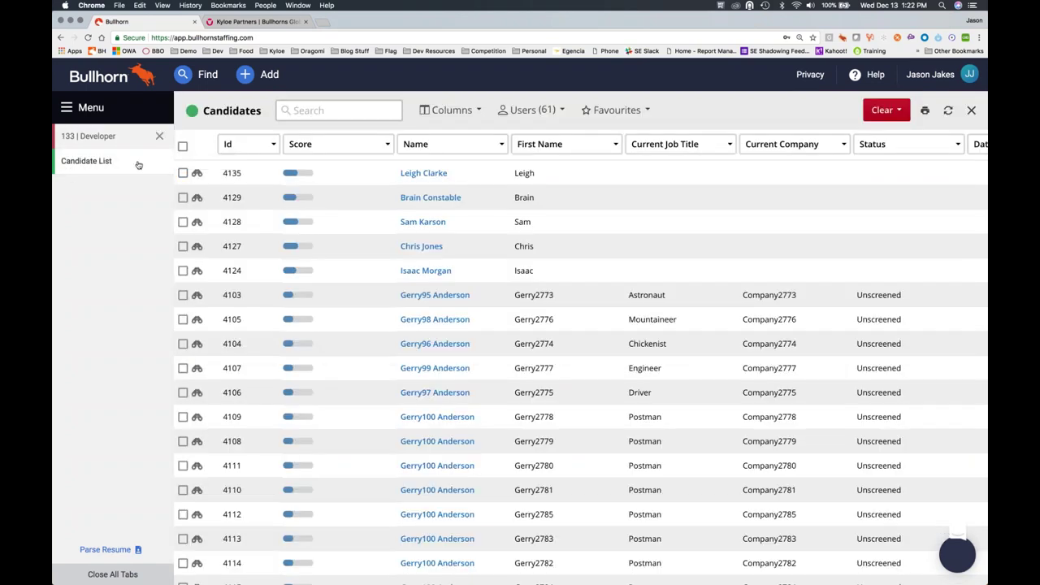
left_click(335, 111)
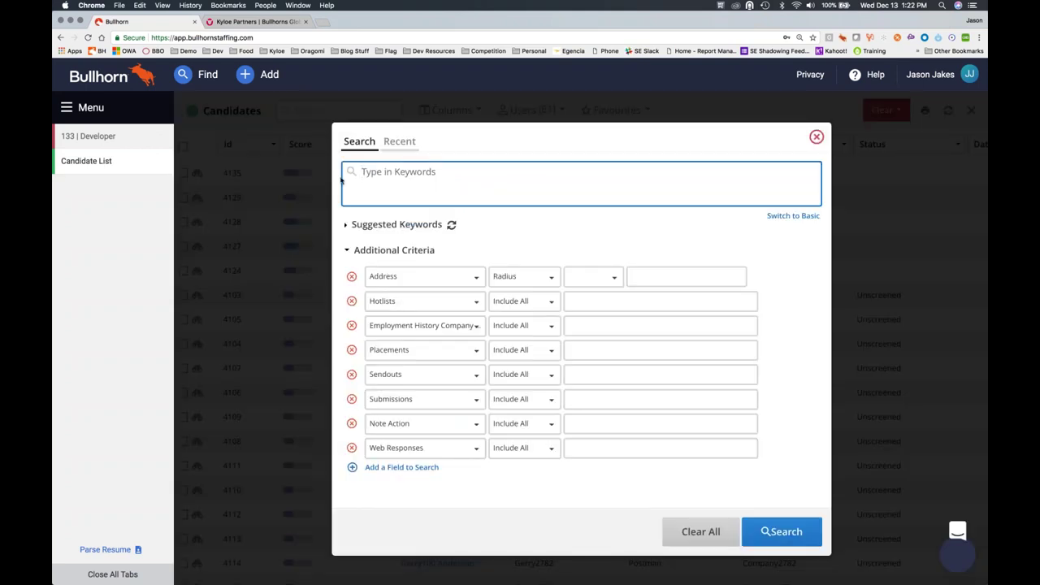
mouse_move(350, 174)
Switch keyword search to basic mode, tick Only Search Description, and view Additional Criteria
left_click(770, 216)
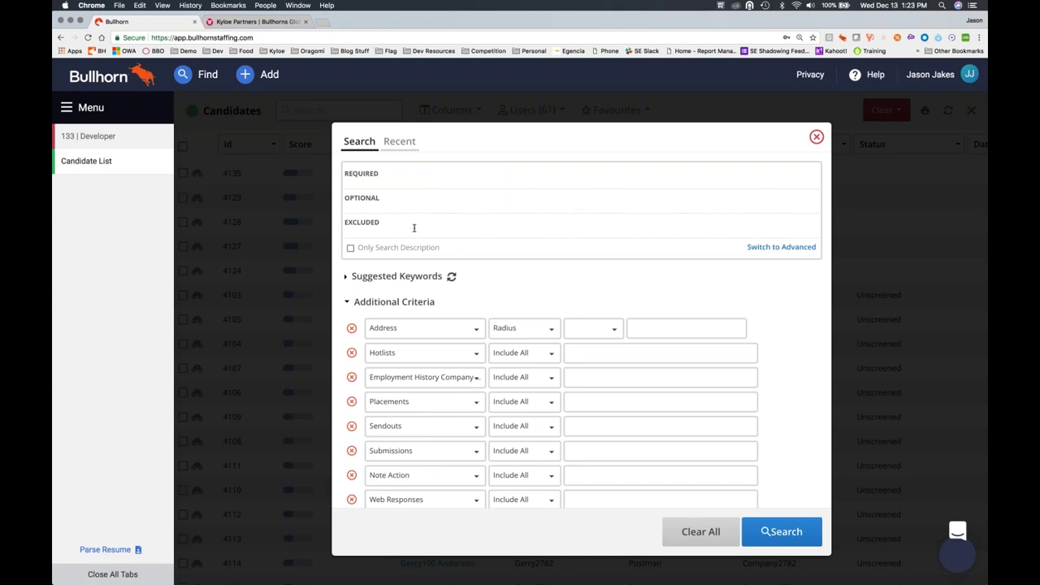
left_click(350, 249)
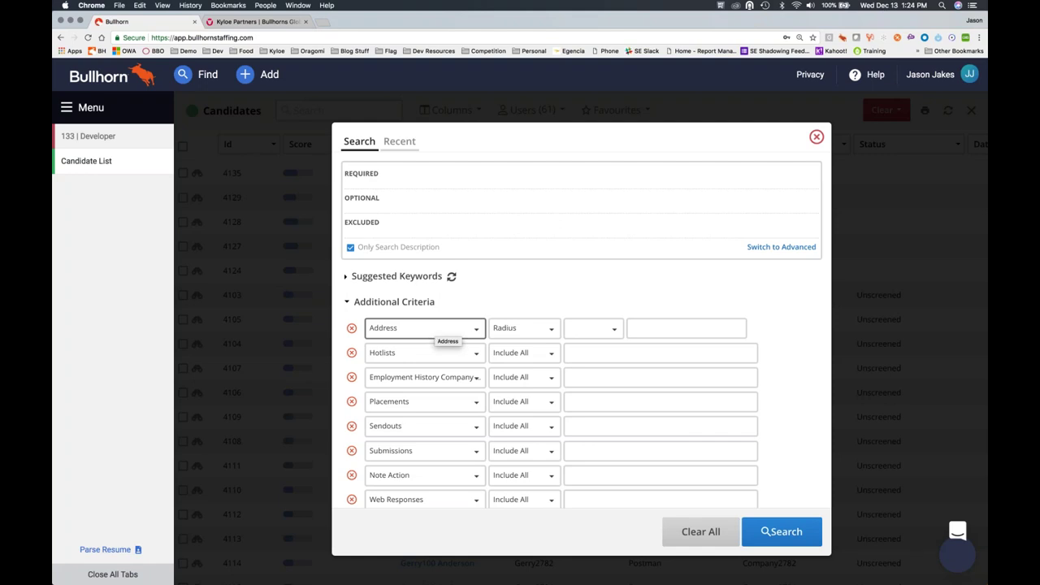
scroll(441, 363, "down", 1)
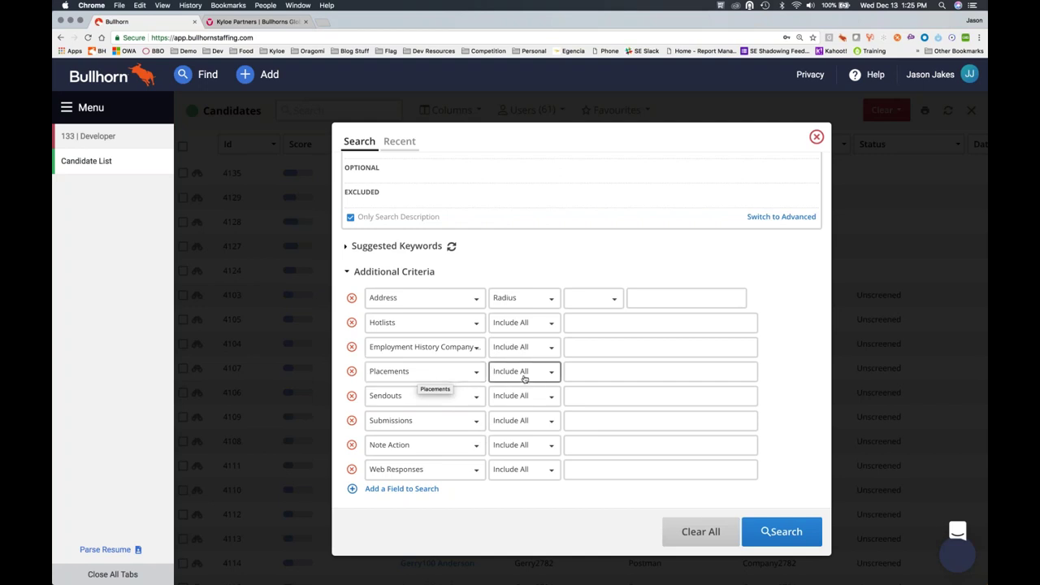
Clear the Placements criterion, removing its With Placements value
left_click(552, 375)
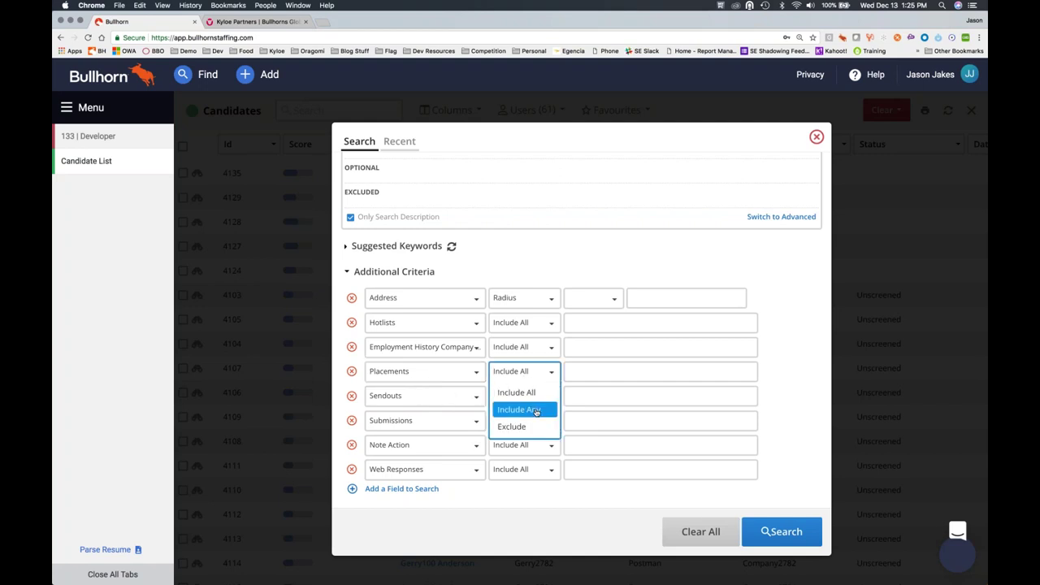
left_click(585, 372)
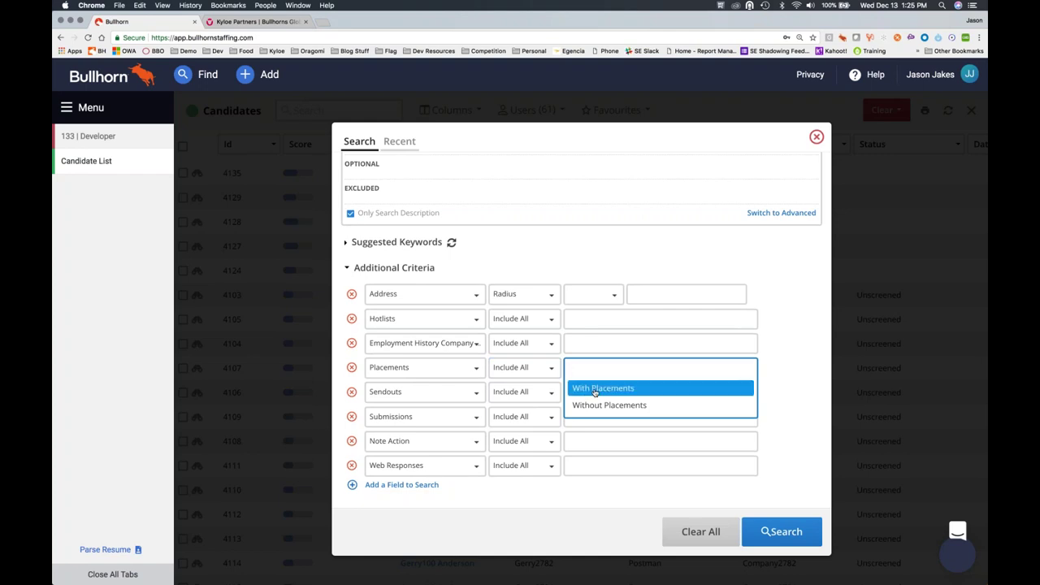
left_click(597, 388)
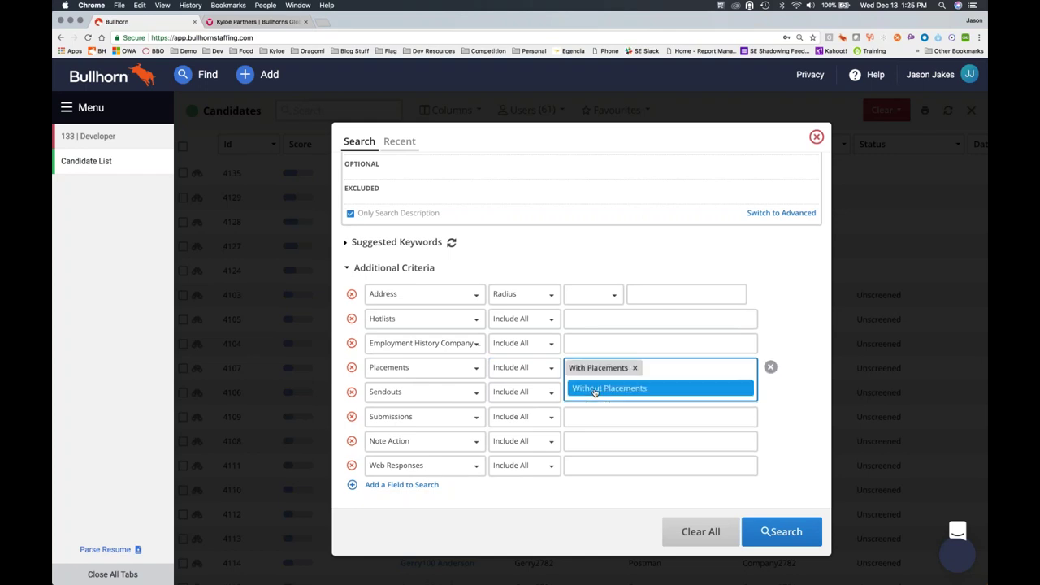
left_click(765, 376)
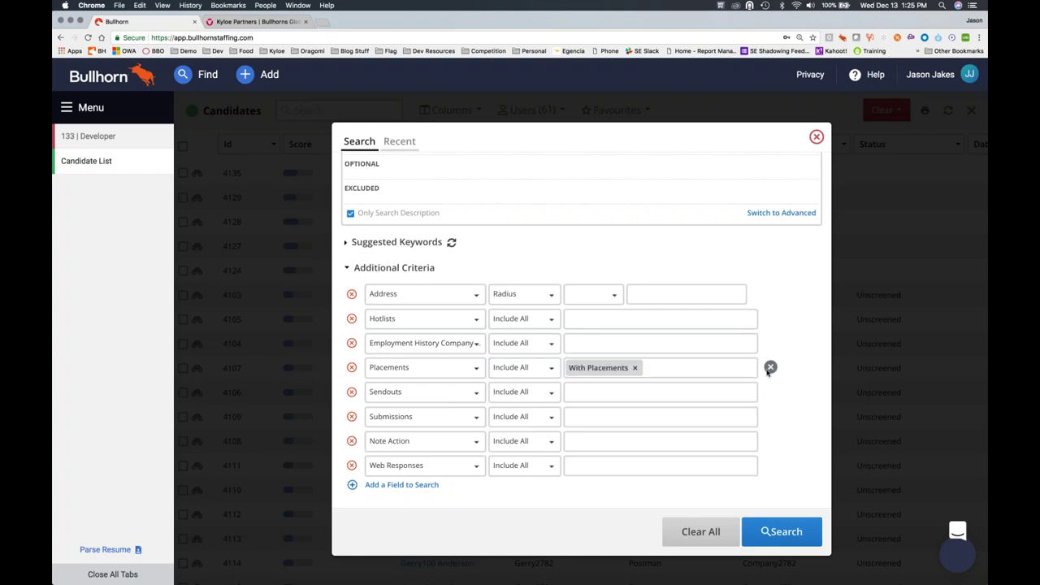
left_click(634, 367)
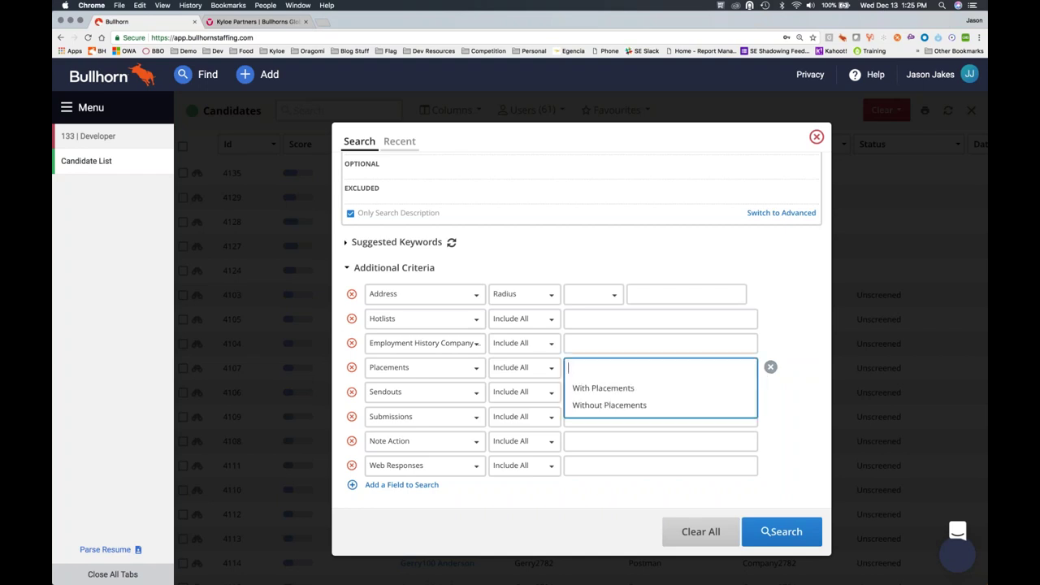
left_click(780, 398)
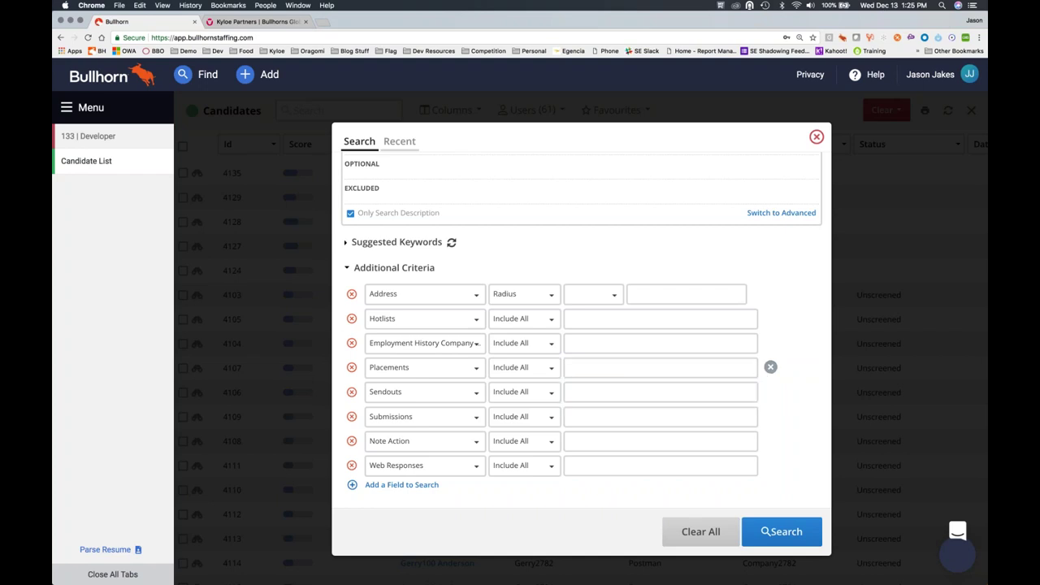
Set the Sendouts criterion to With Sendouts
left_click(692, 395)
key("Down")
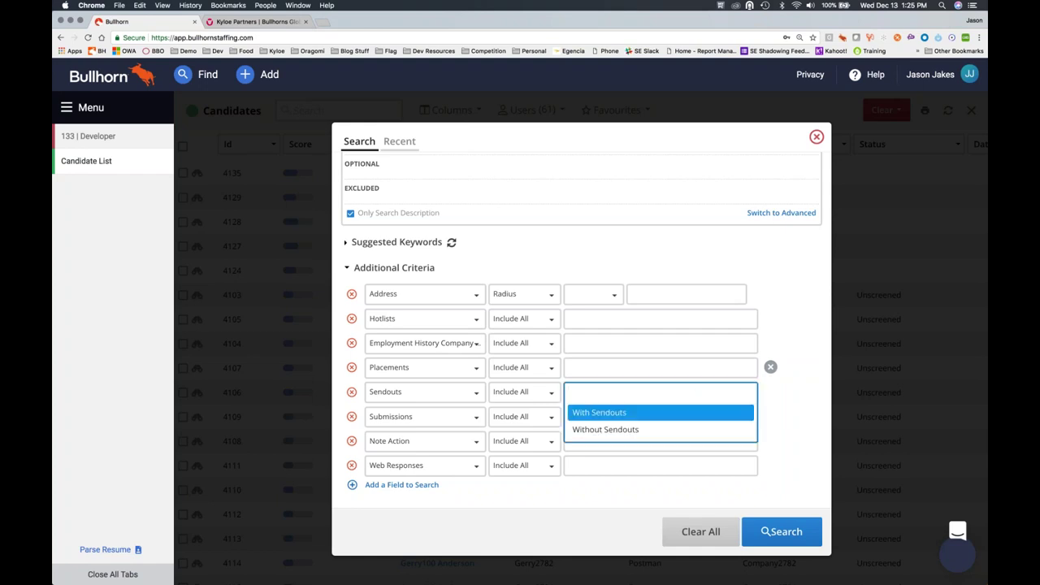
key("Return")
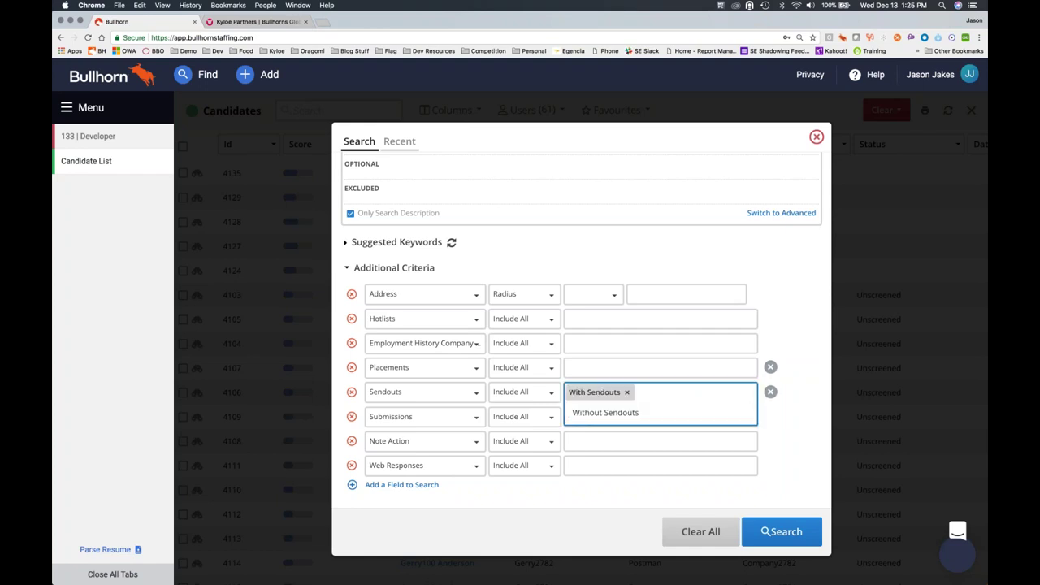
left_click(805, 402)
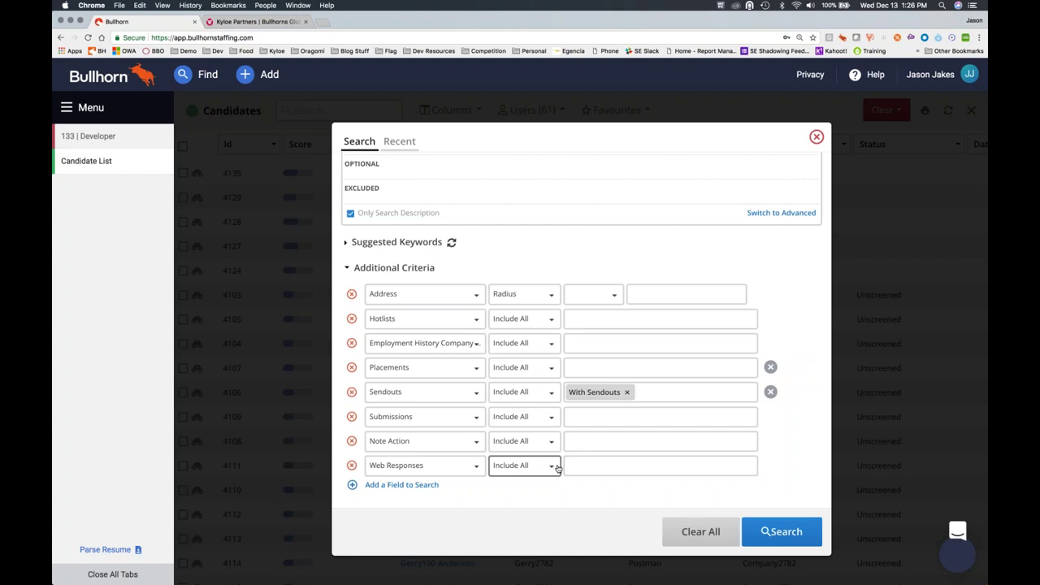
left_click(558, 469)
left_click(604, 440)
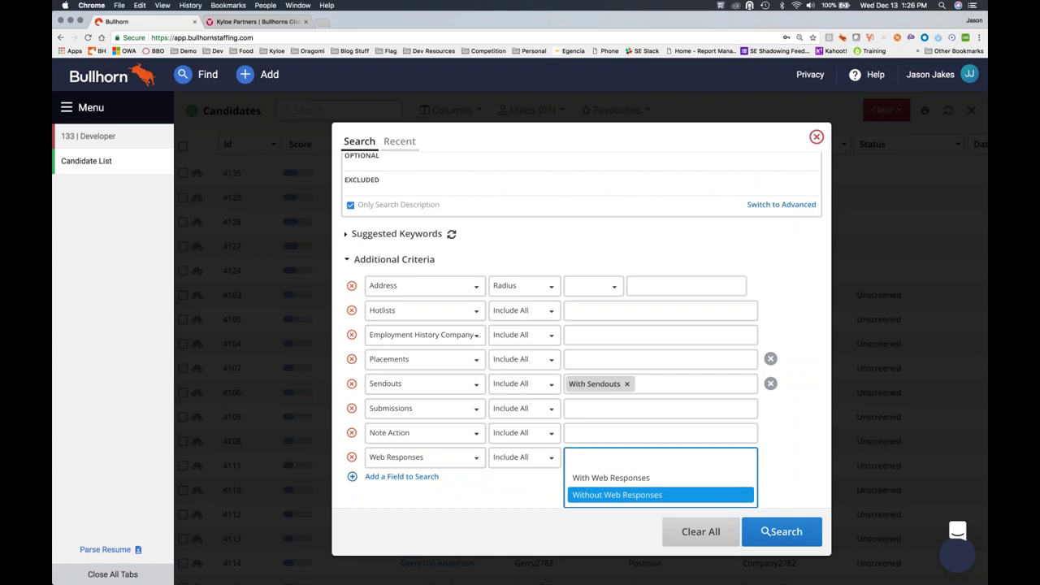
left_click(773, 426)
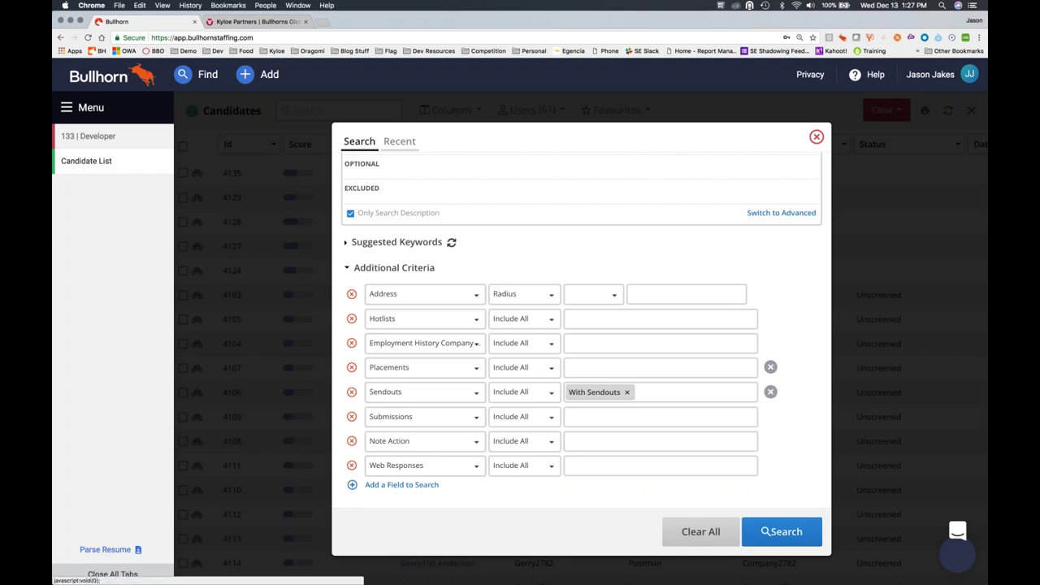
Add a ninth empty criteria row to the candidate search, browse its field list, then open Admin
left_click(422, 485)
left_click(476, 465)
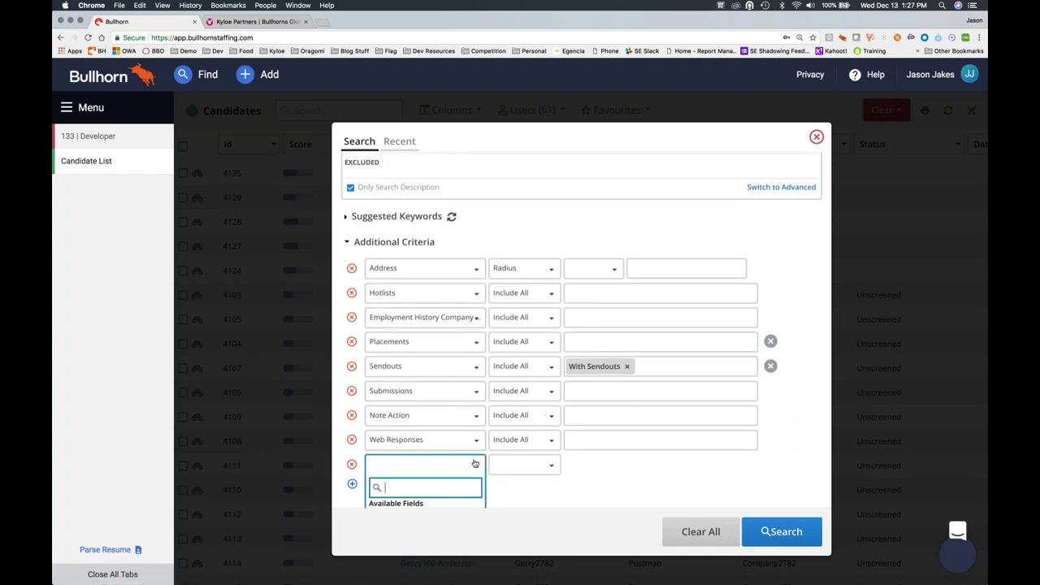
scroll(600, 455, "down", 1)
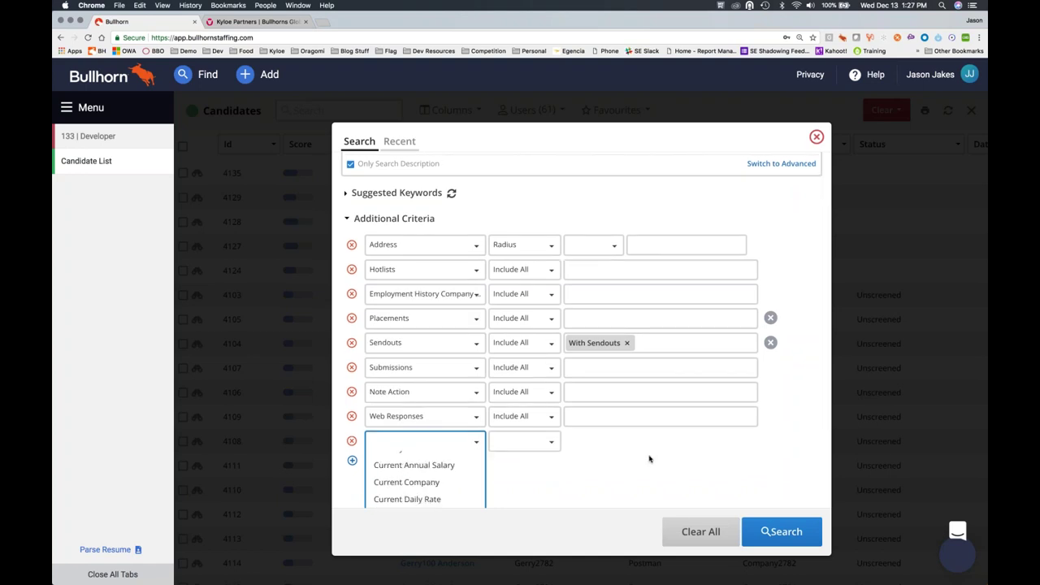
scroll(649, 459, "down", 3)
scroll(423, 438, "down", 10)
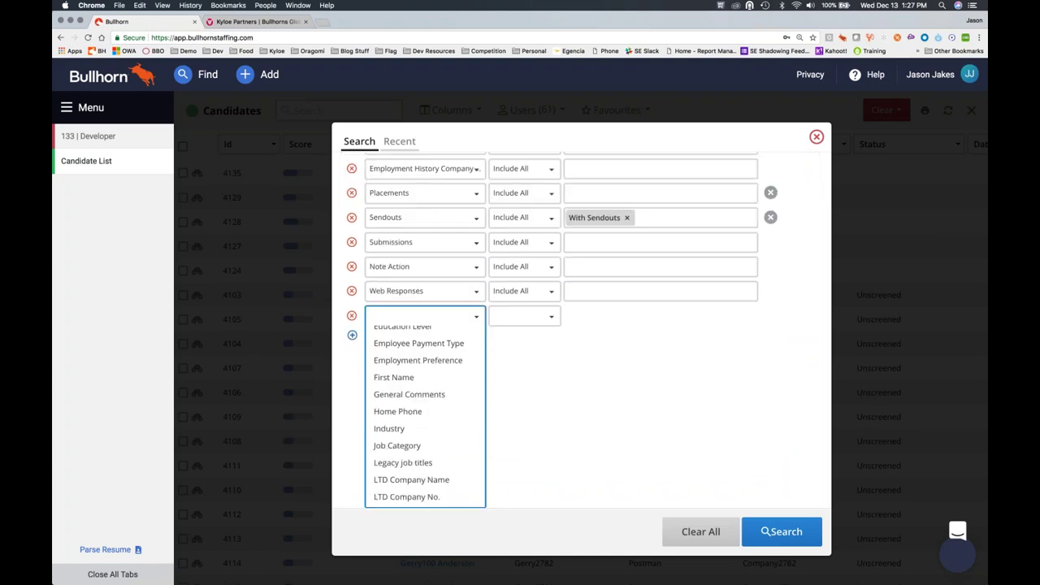
scroll(425, 415, "down", 10)
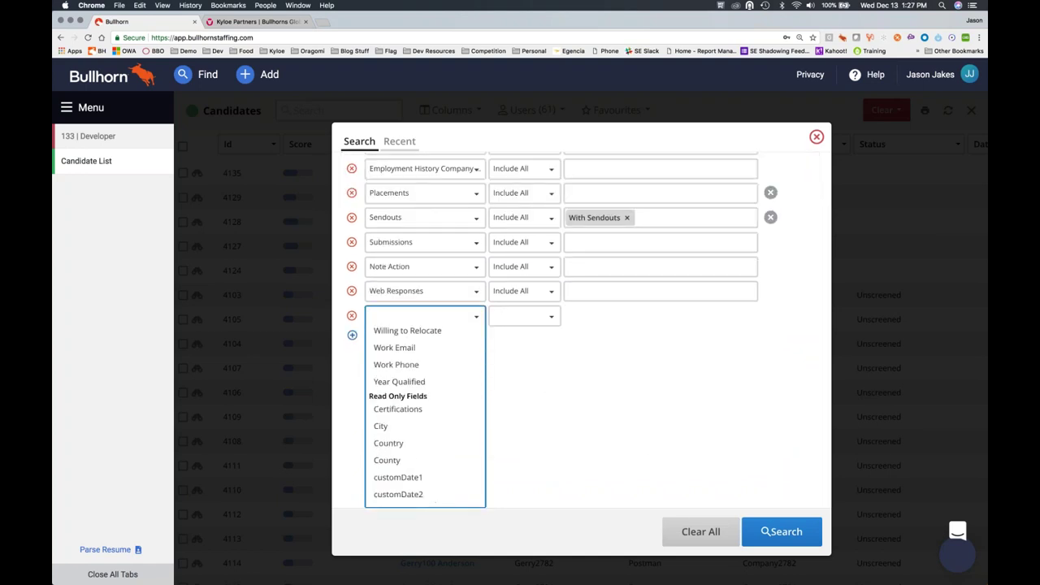
scroll(425, 414, "down", 10)
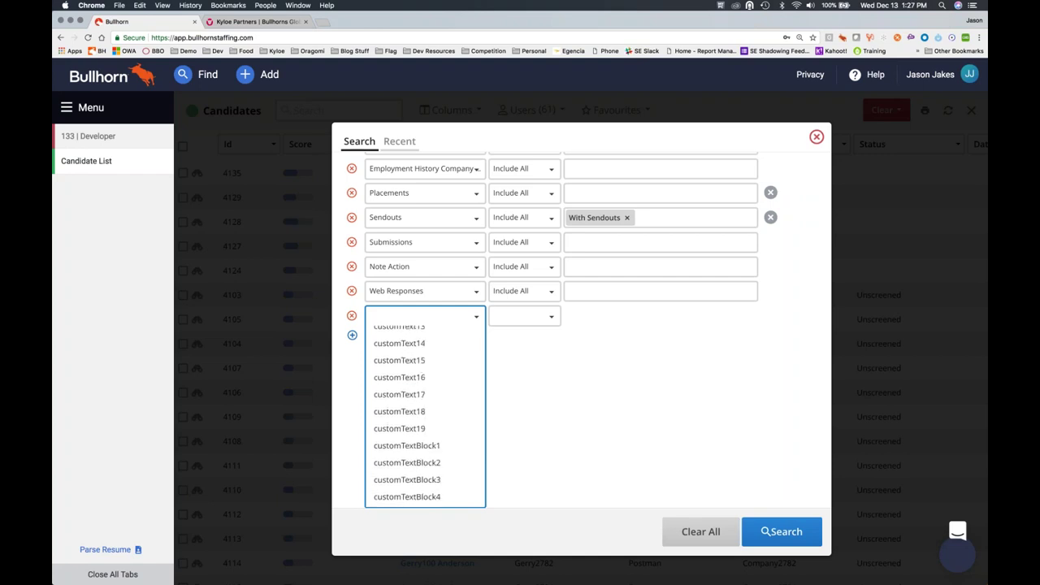
scroll(424, 414, "down", 5)
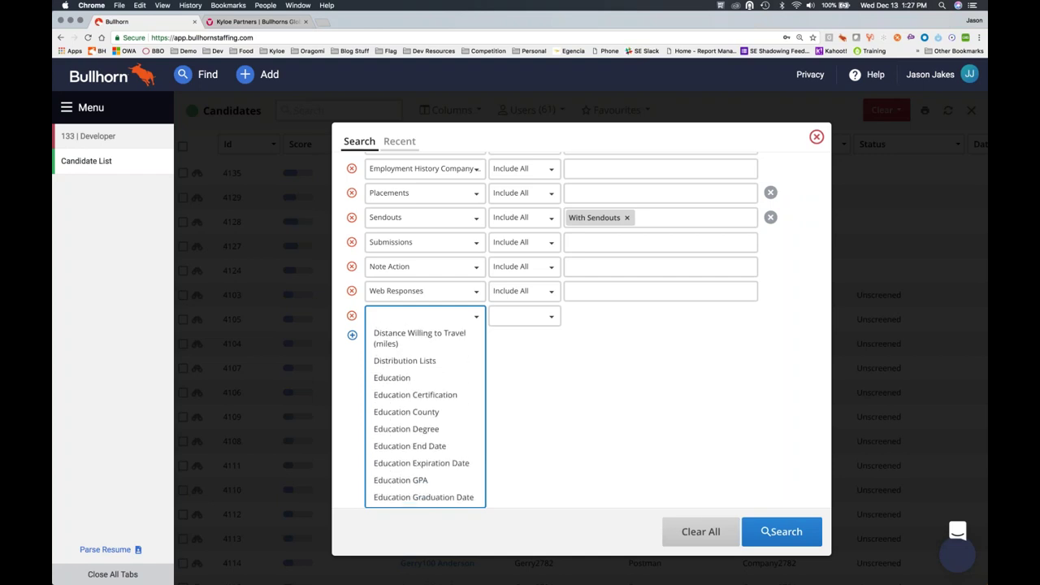
scroll(417, 322, "down", 10)
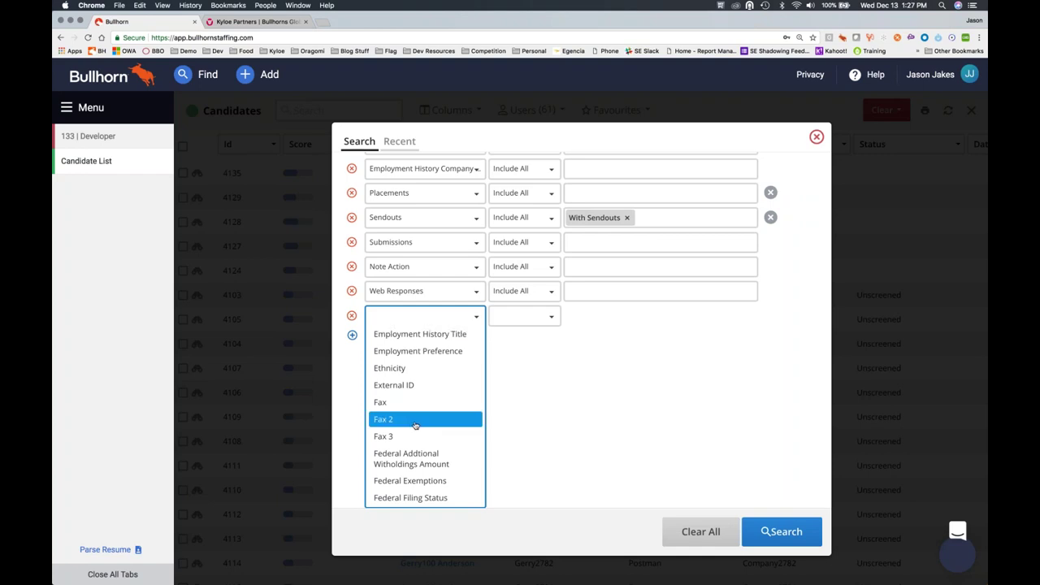
scroll(414, 422, "down", 8)
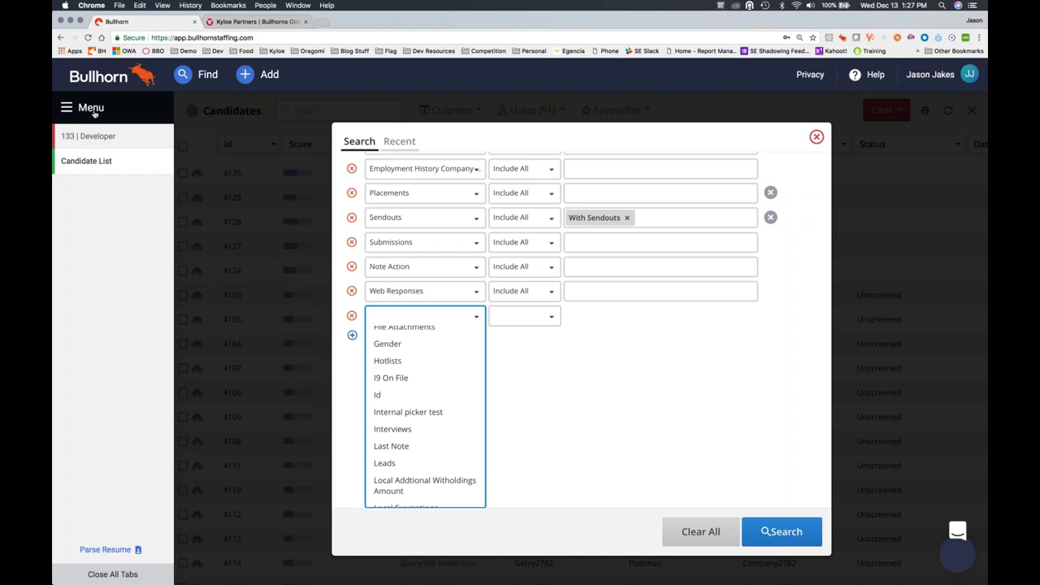
left_click(91, 108)
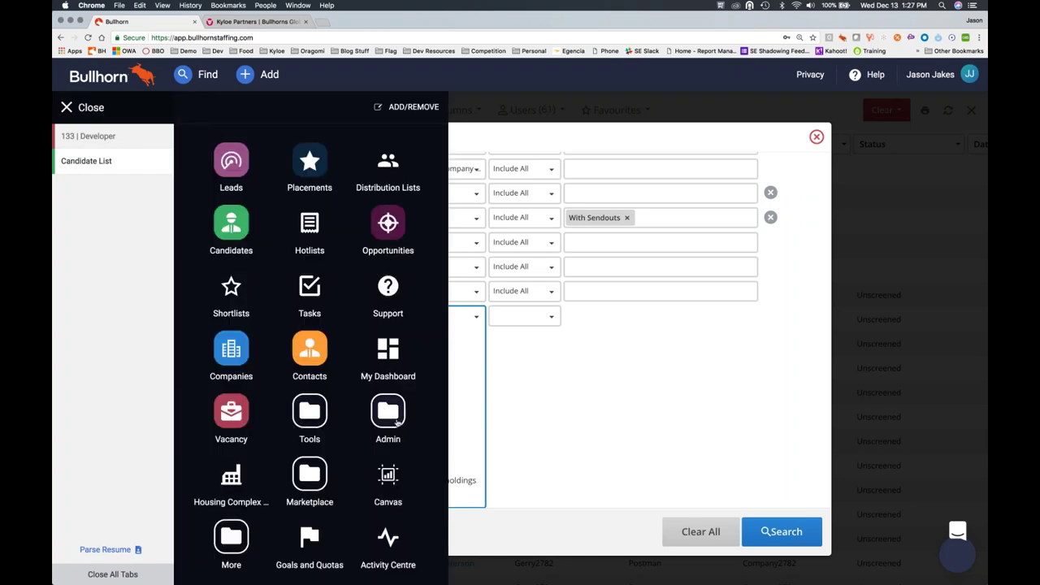
left_click(388, 414)
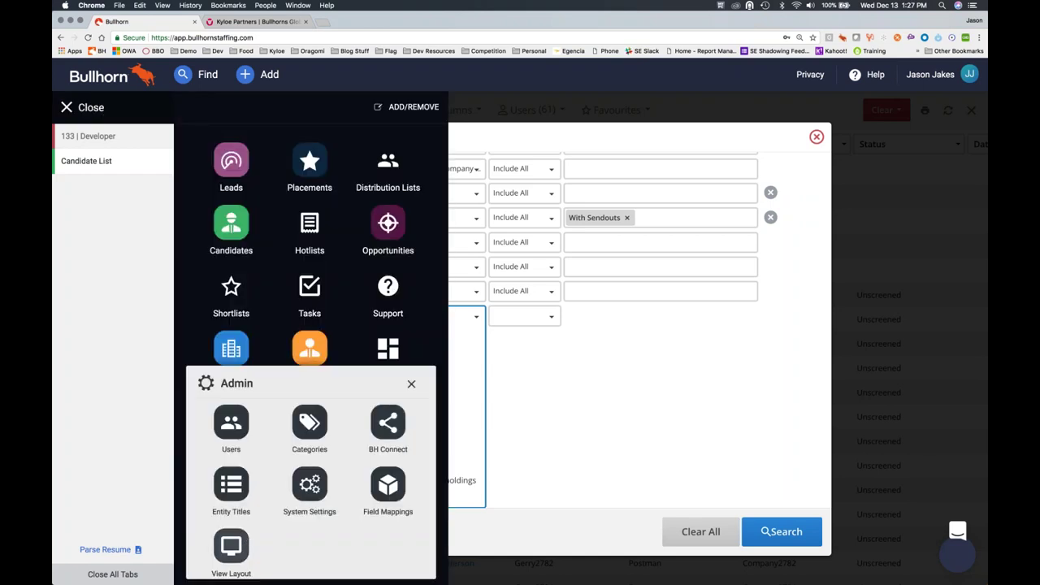
Open View Layout for the Candidate entity, review searchable fields such as Year Qualified, then show Fast Find
left_click(388, 421)
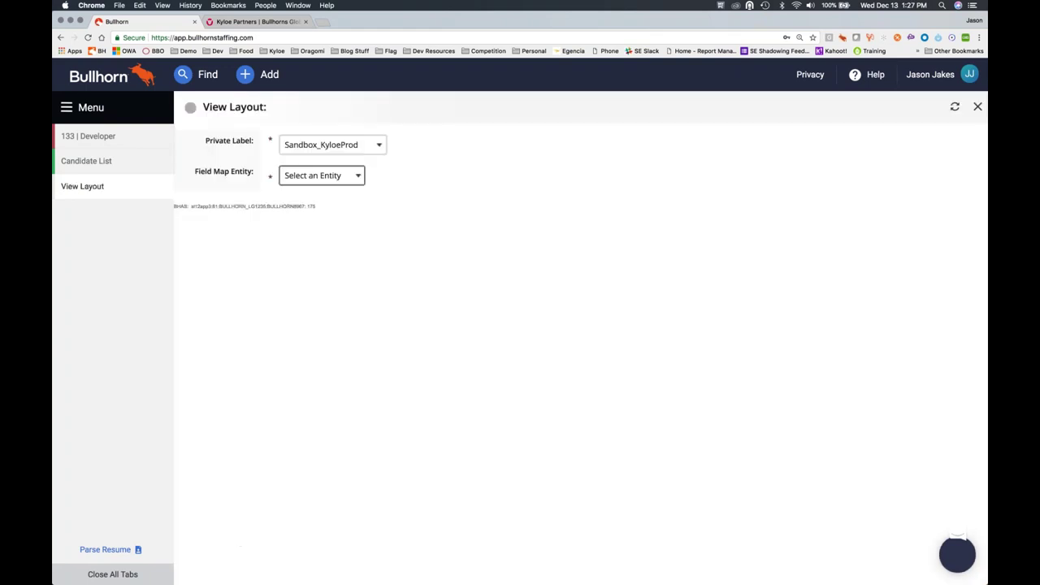
left_click(321, 176)
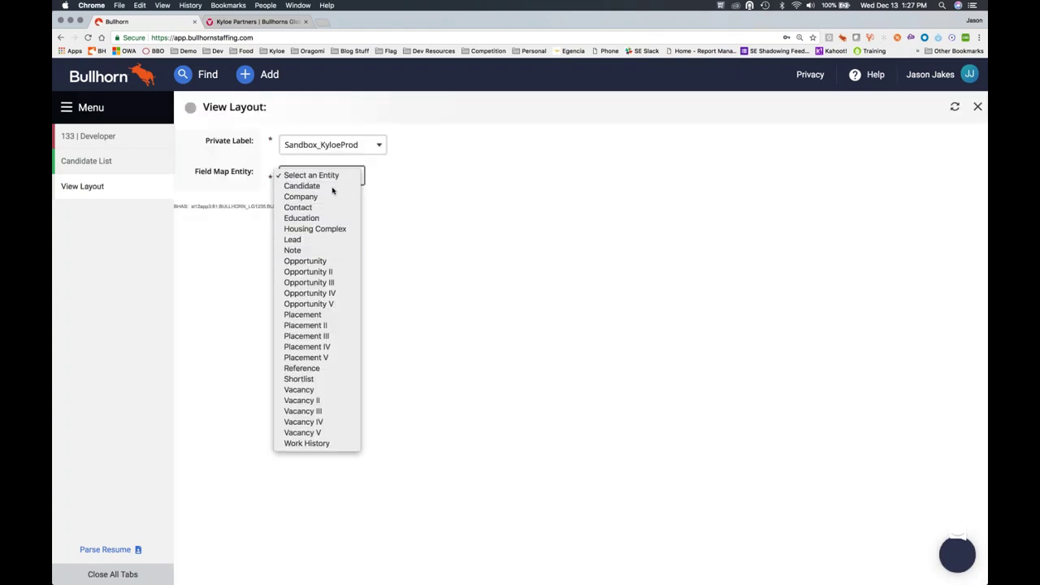
left_click(302, 186)
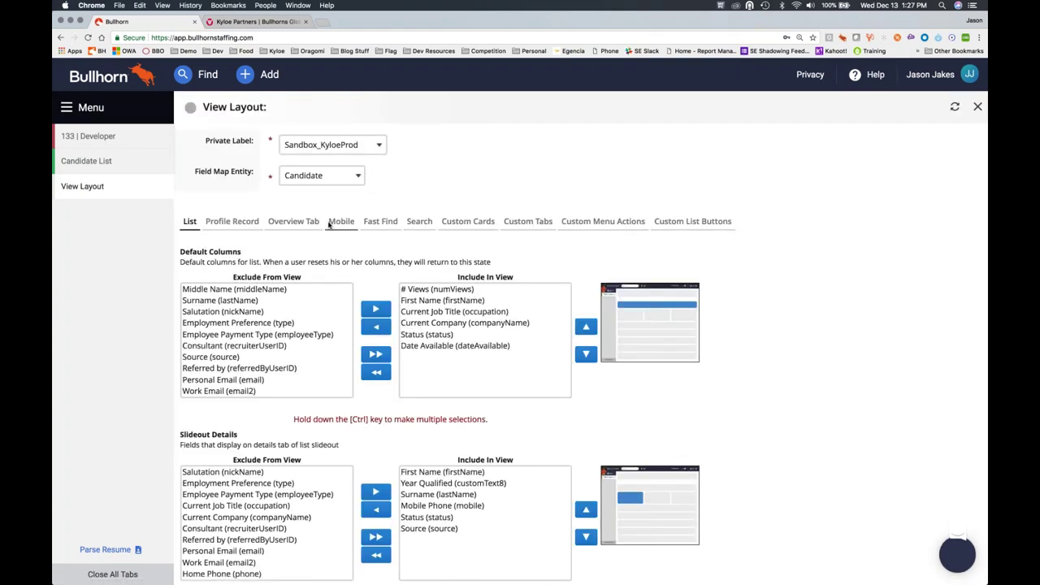
left_click(420, 222)
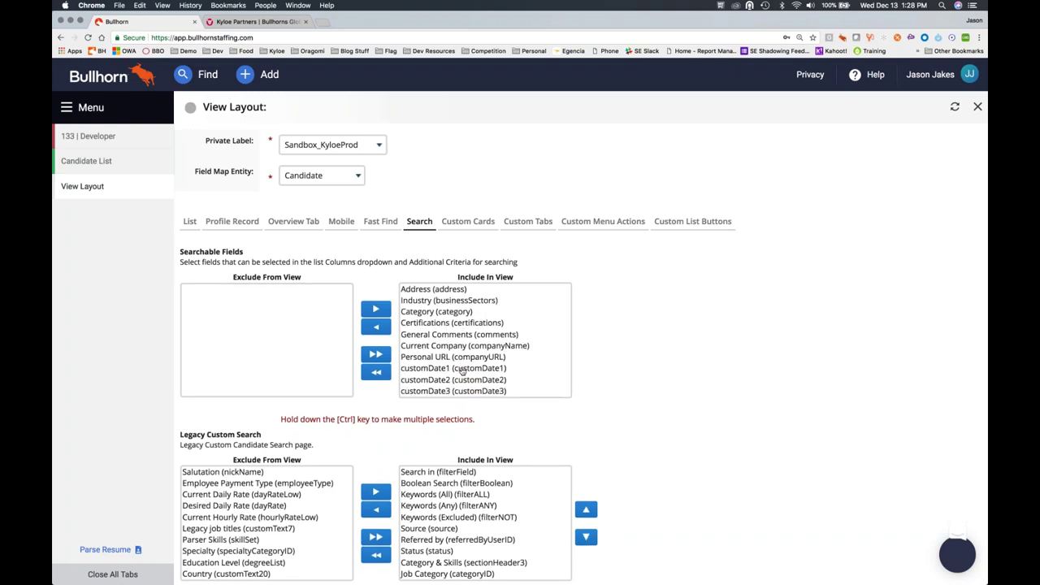
scroll(459, 369, "down", 5)
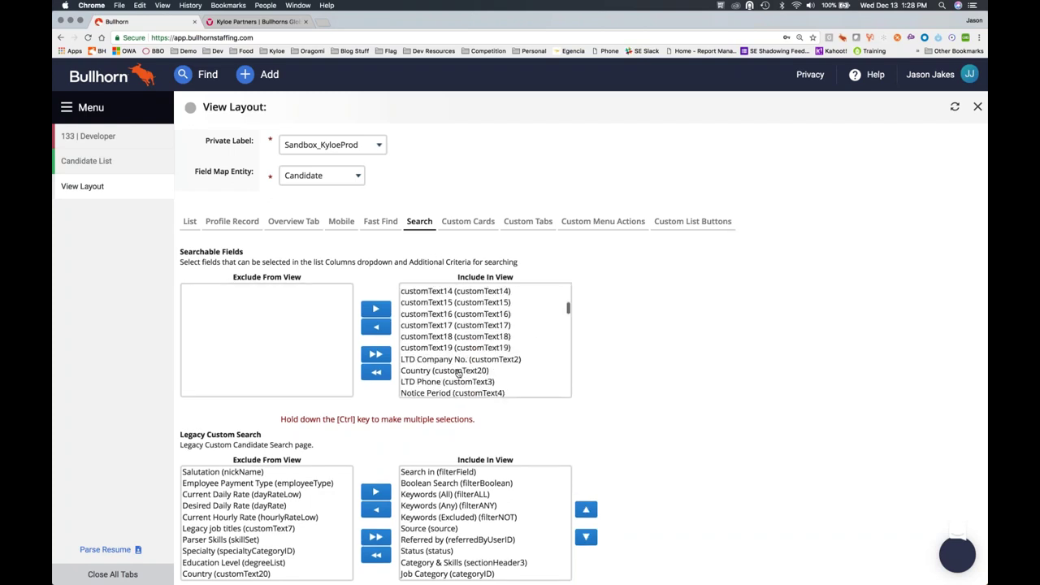
left_click(457, 367)
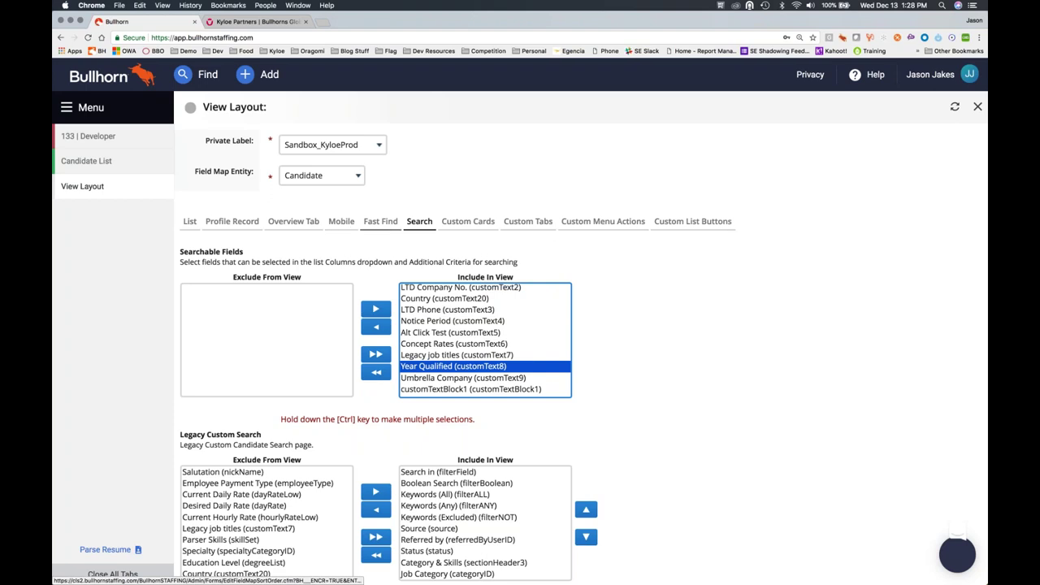
left_click(370, 227)
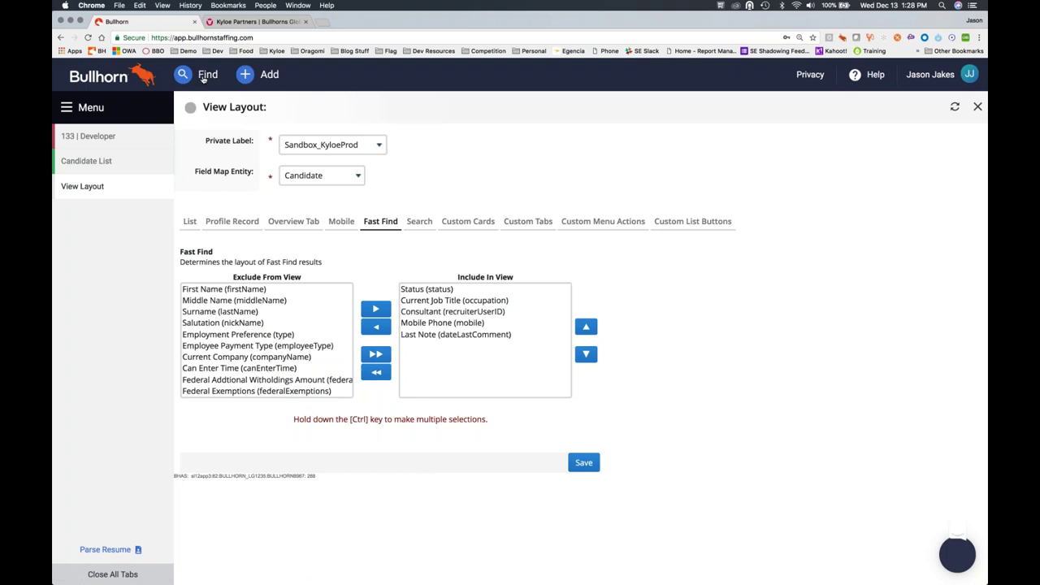
Quick-find 'jon co' to open full Find Results, then return to the View Layout page
left_click(203, 80)
type("jon co")
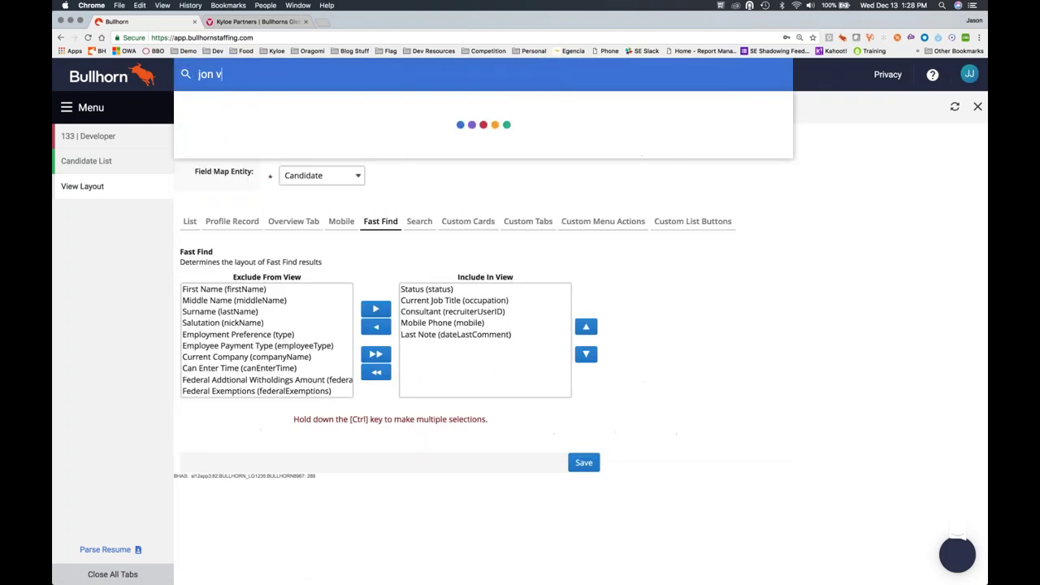
key("Return")
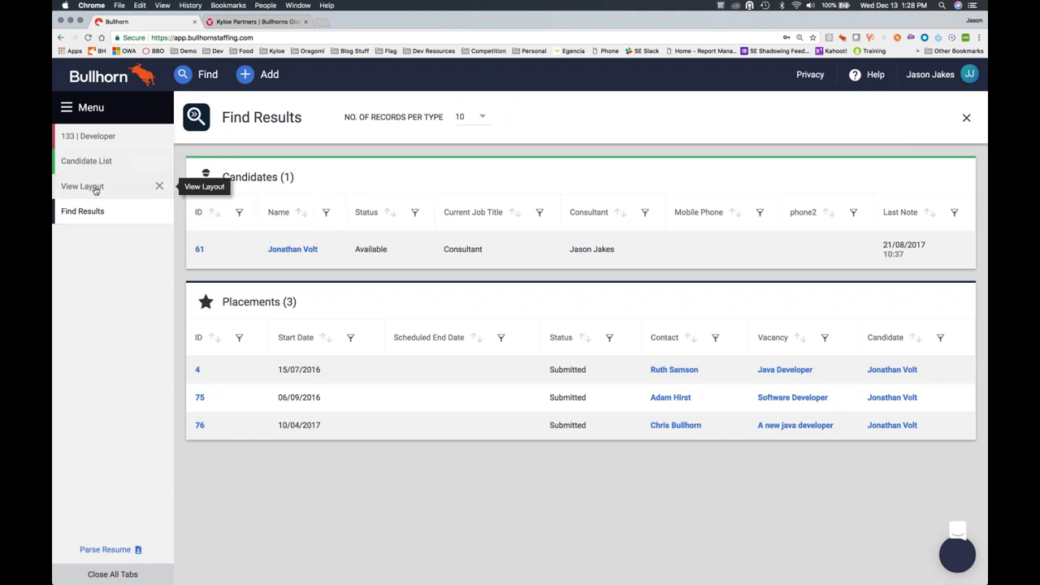
left_click(95, 190)
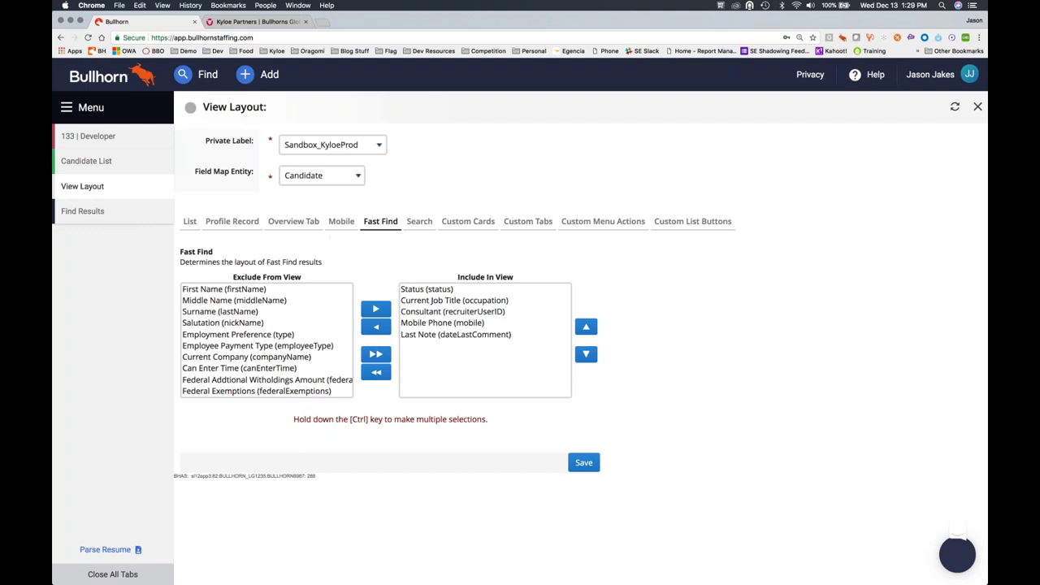
On the Candidate List, leave the Sendouts criterion unchanged, run the search and select all 25 results
left_click(156, 161)
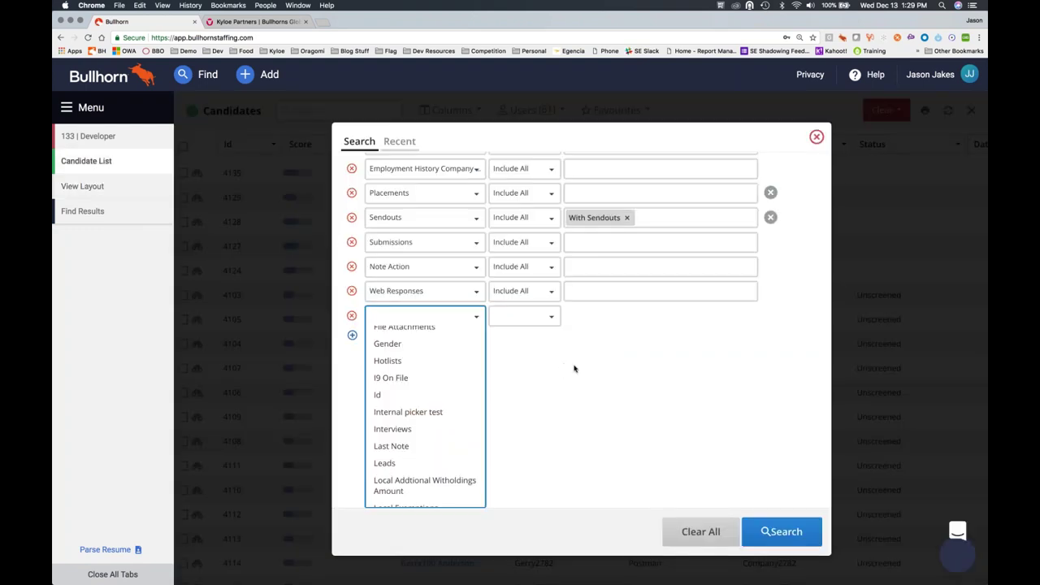
left_click(573, 368)
left_click(574, 368)
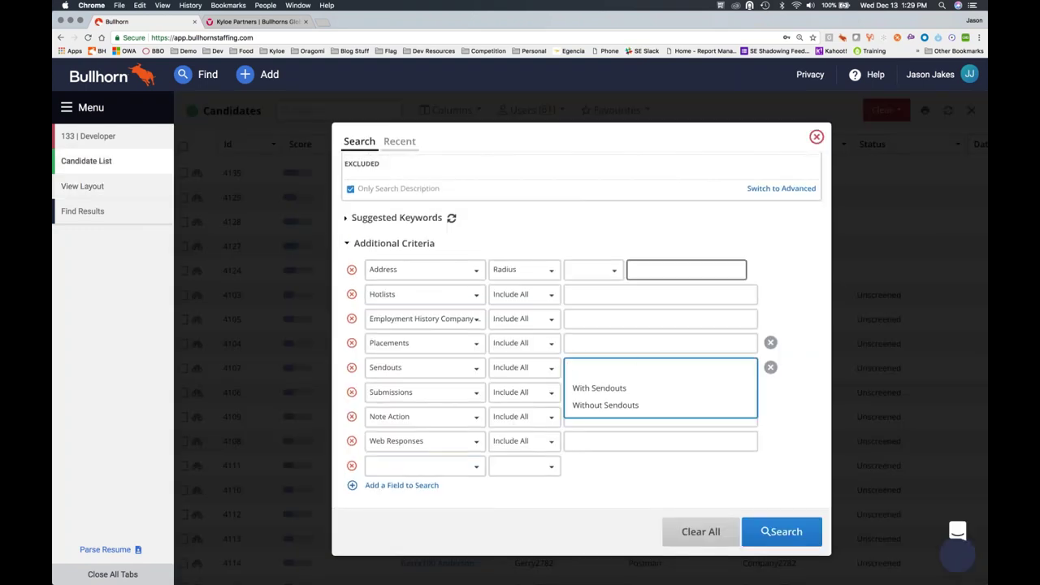
key("Escape")
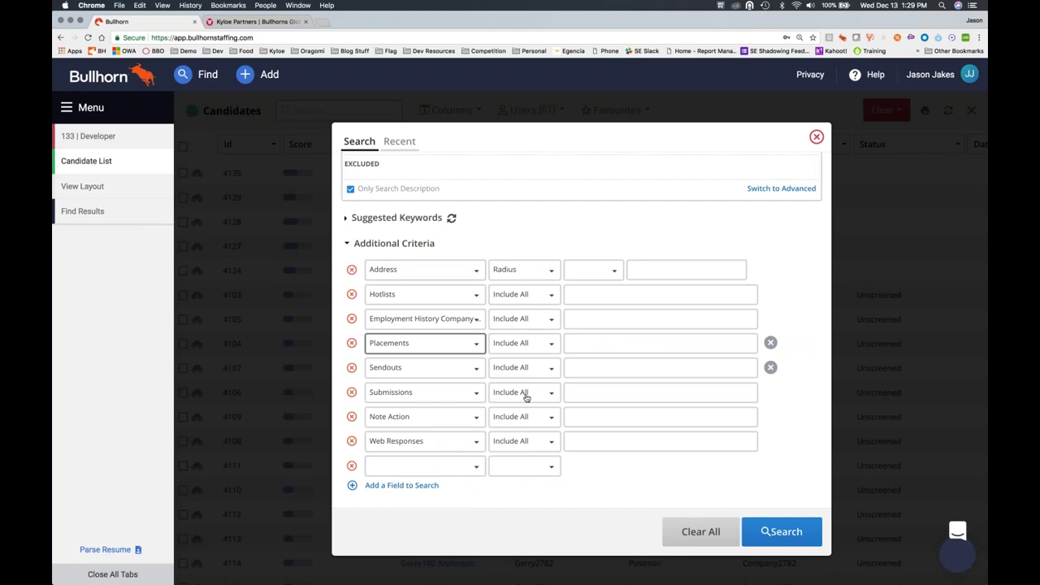
left_click(764, 534)
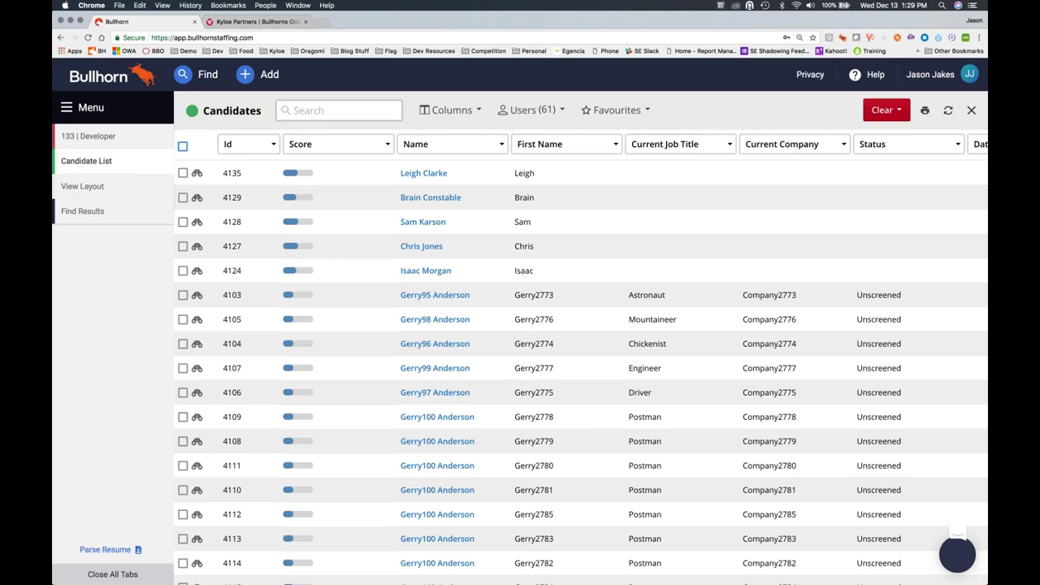
left_click(182, 145)
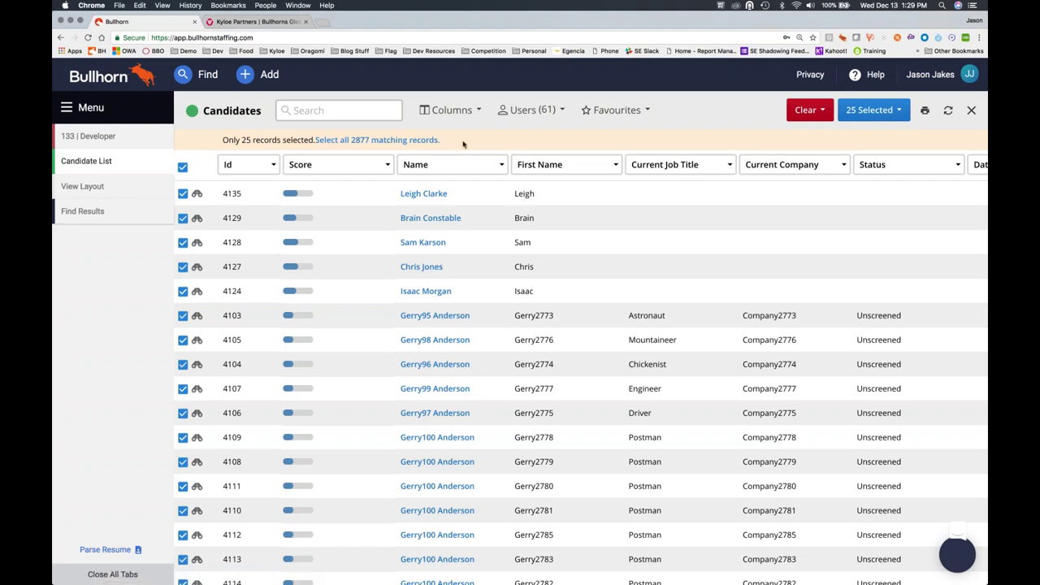
Select all 2877 matching candidates and add them to a new hotlist named 'Jason's Large List'
left_click(363, 144)
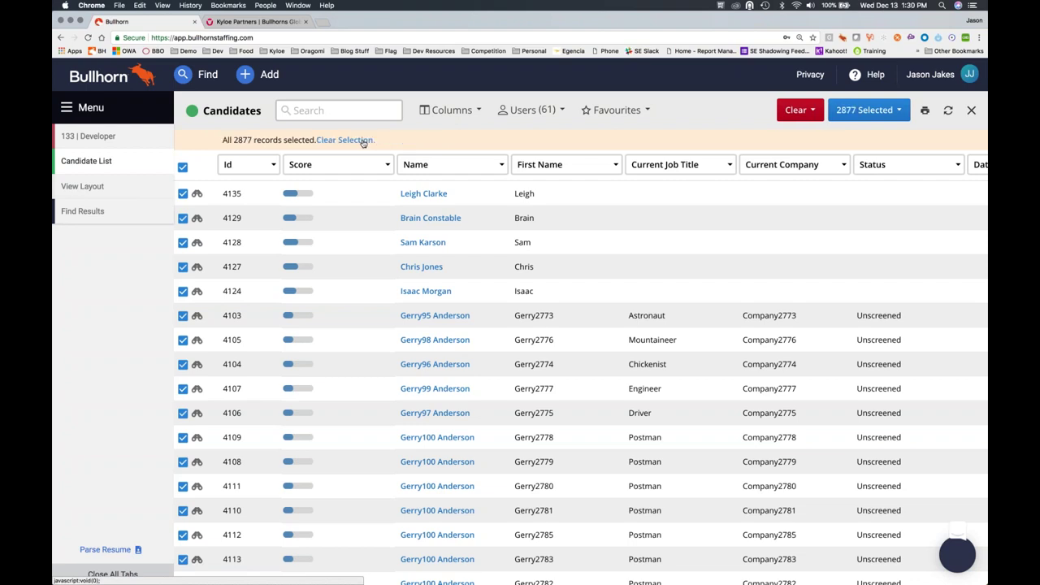
left_click(899, 112)
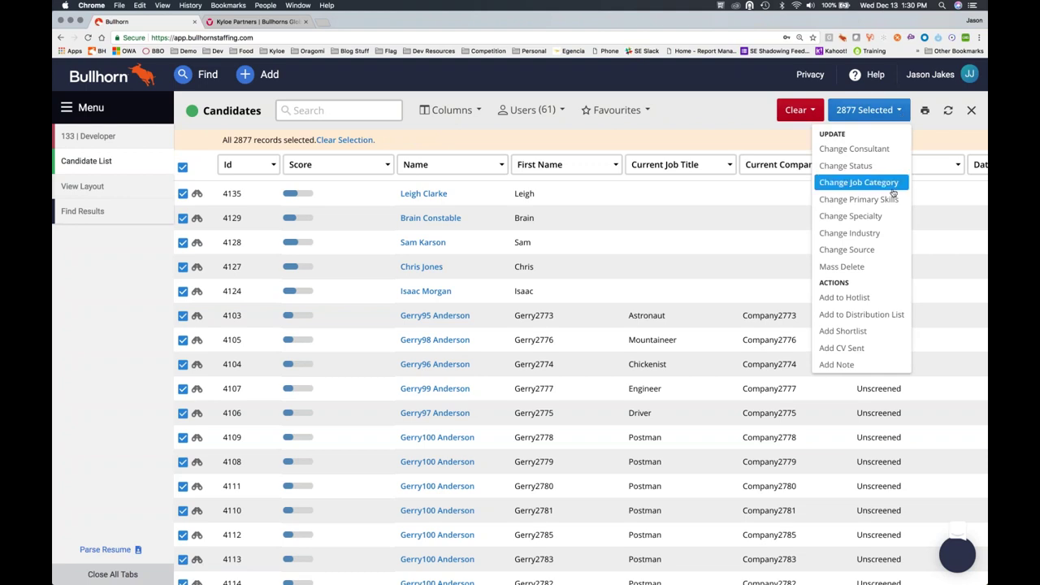
left_click(870, 298)
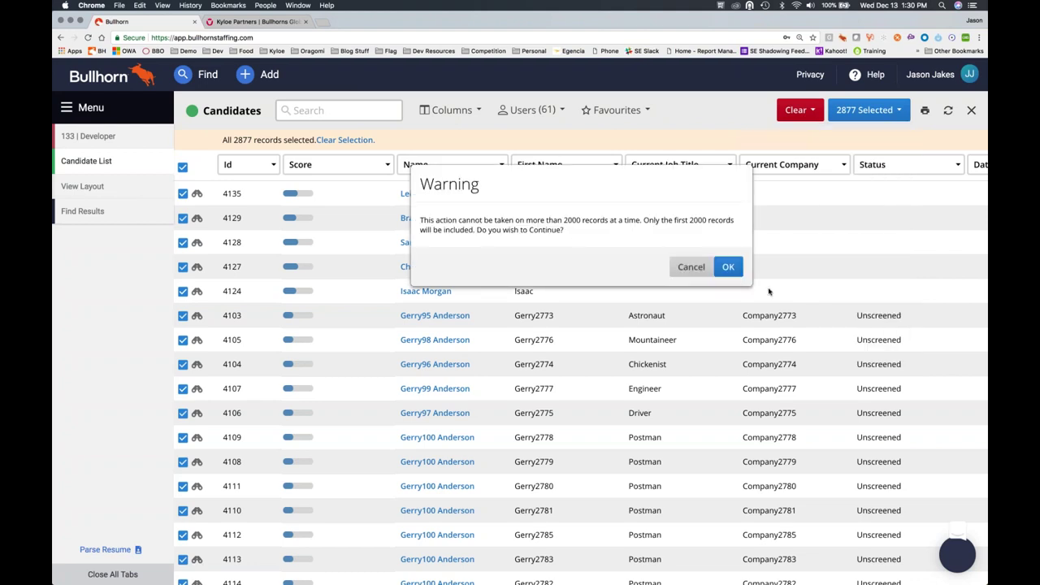
left_click(728, 268)
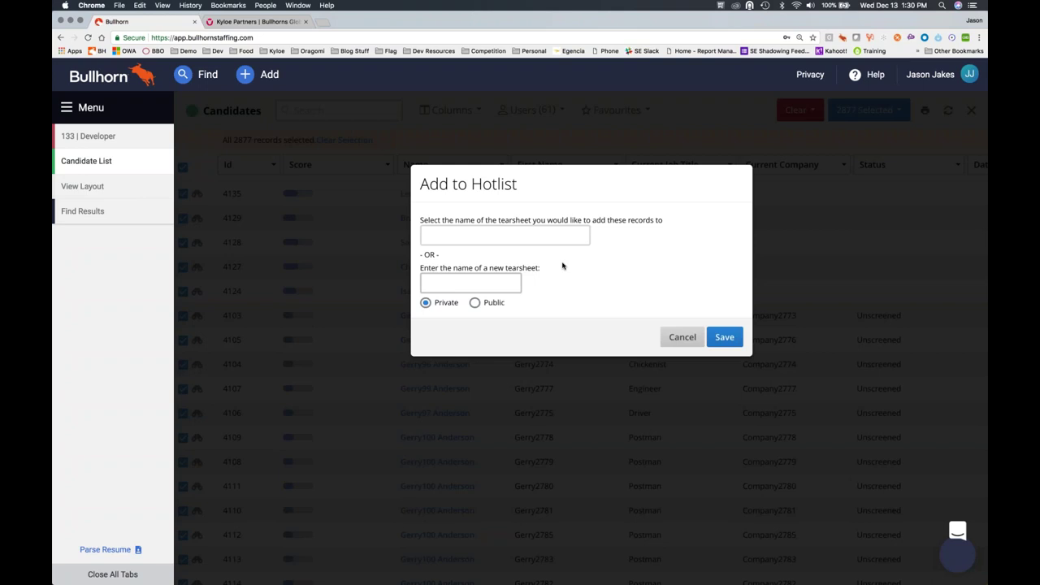
left_click(487, 283)
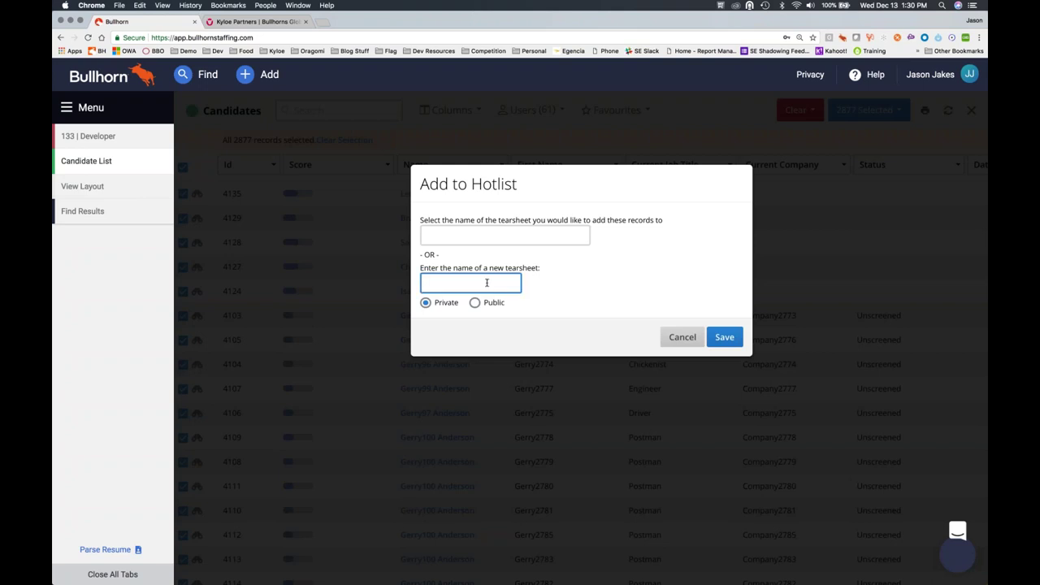
type("Jason's Large List")
key("Return")
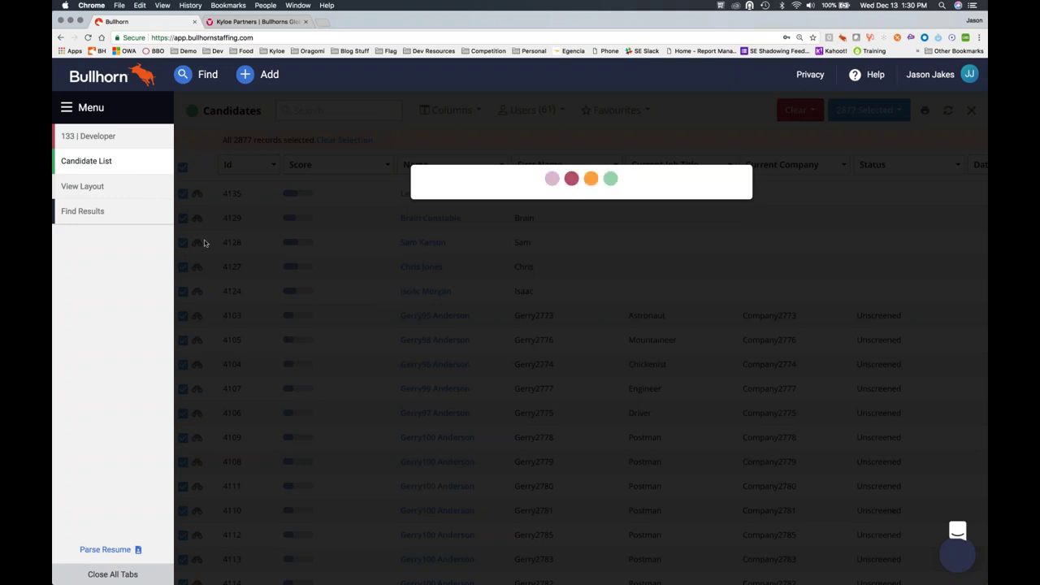
Check the new list on the Hotlists page, then return to the Candidate List
left_click(98, 109)
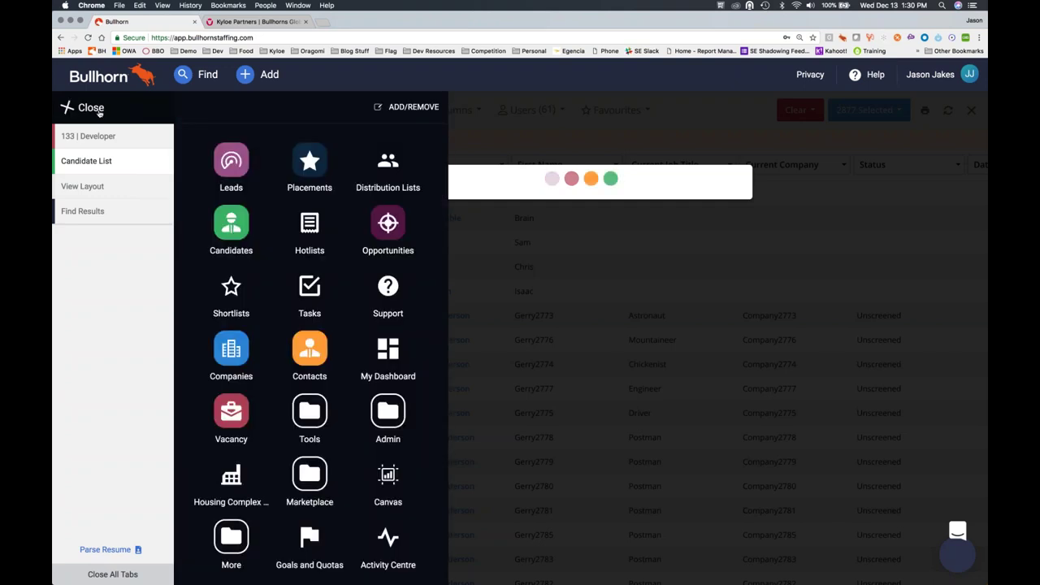
left_click(308, 225)
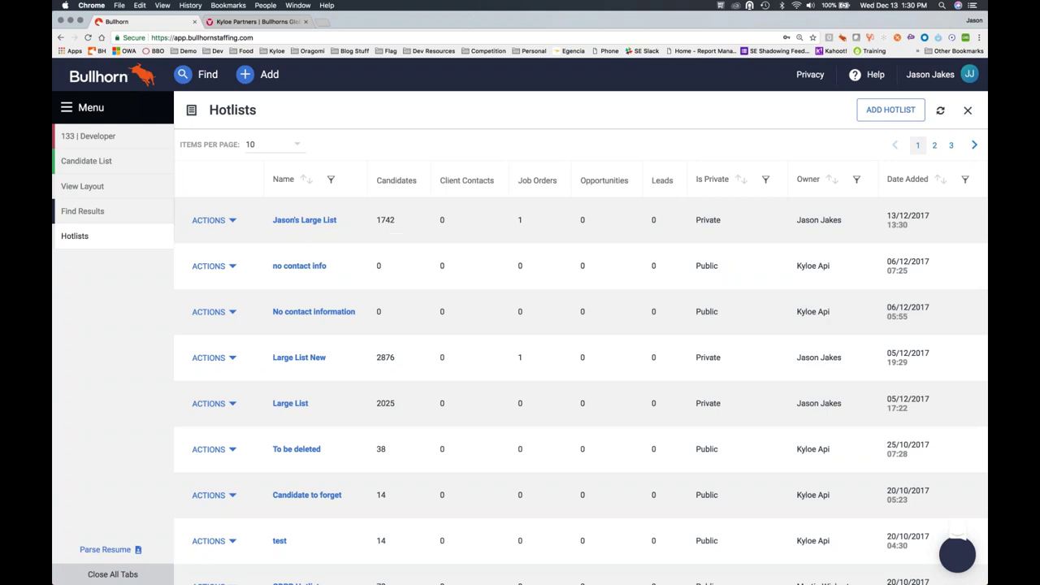
left_click(150, 161)
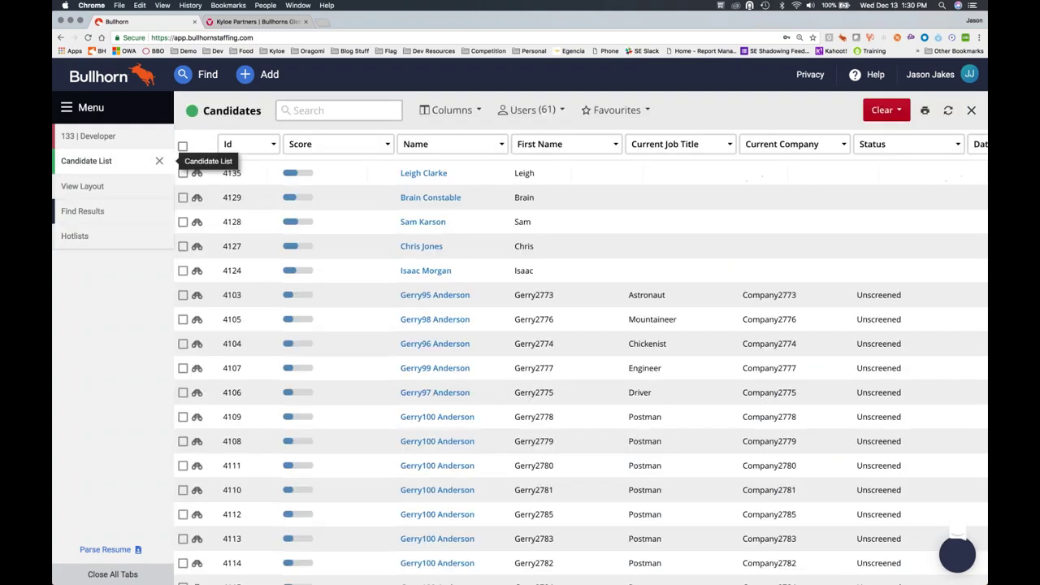
Select all 2877 candidates again, add them to the existing 'Jason's Large List' hotlist, then view Hotlists
left_click(182, 147)
left_click(344, 133)
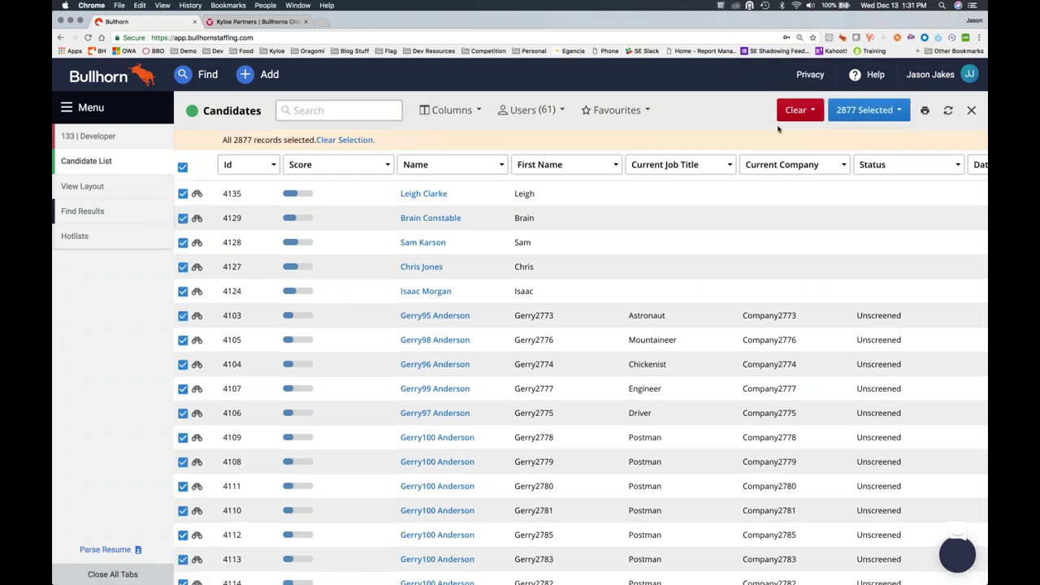
left_click(898, 114)
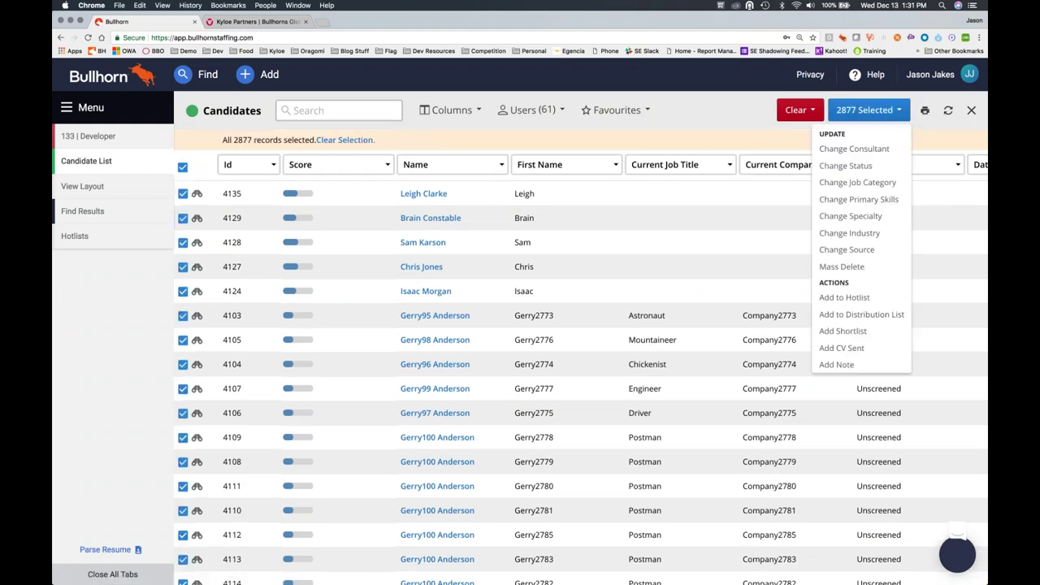
left_click(863, 297)
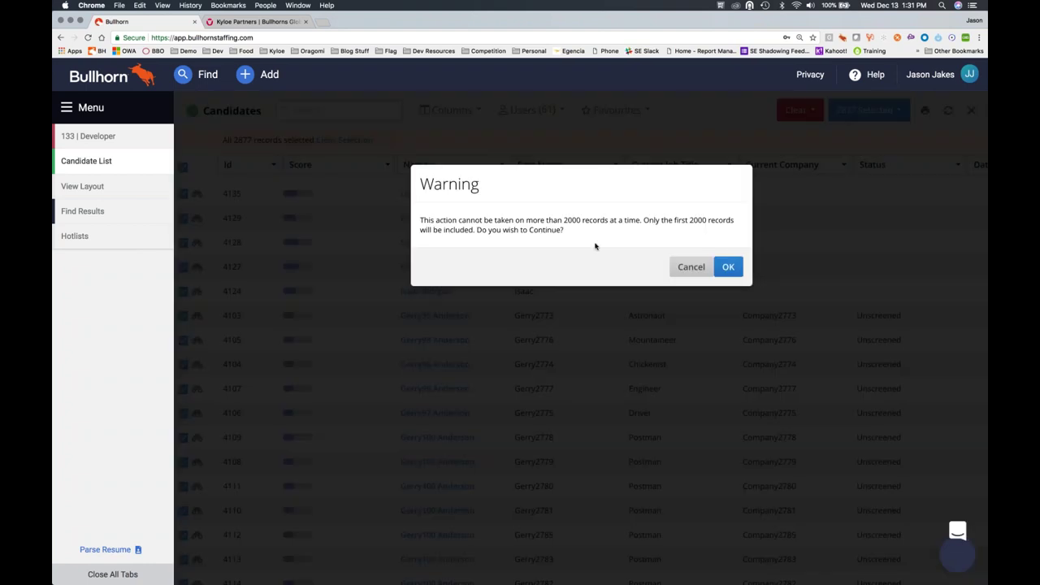
left_click(728, 266)
left_click(498, 278)
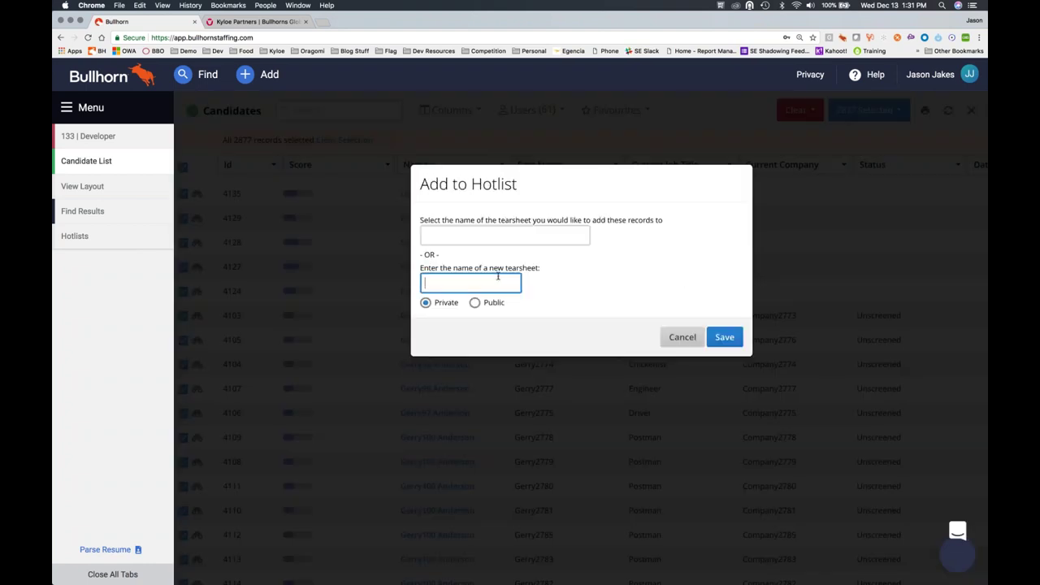
key("Tab")
type("jason's")
key("Return")
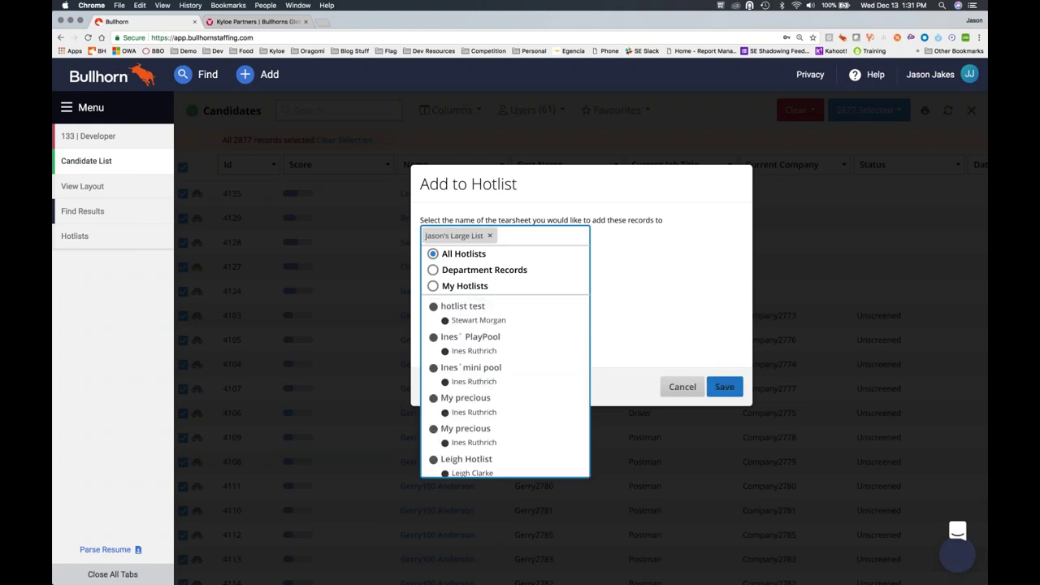
left_click(724, 386)
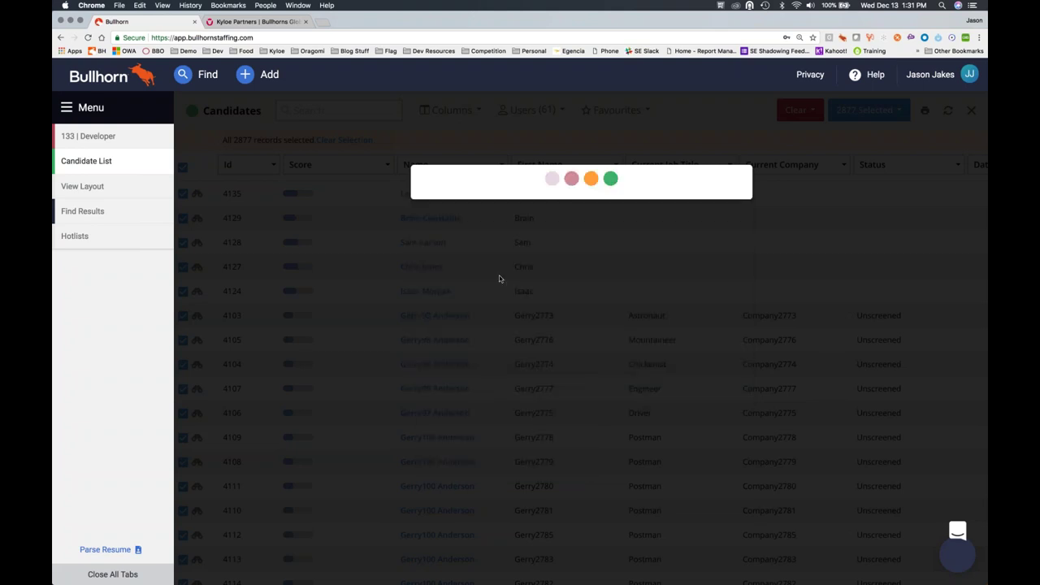
left_click(97, 237)
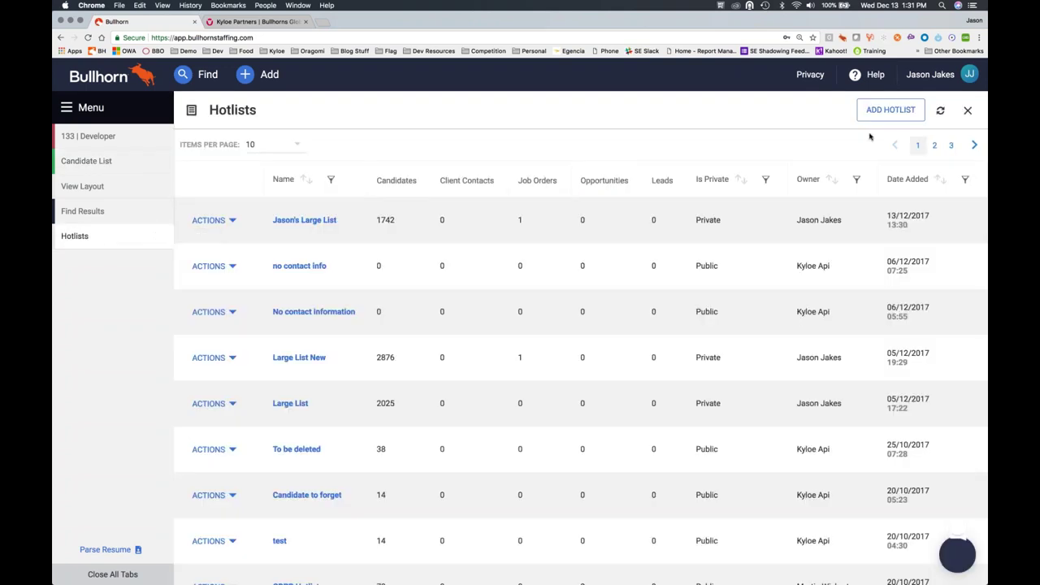
Open Jason's Large List from the refreshed Hotlists table, show 100 candidates per page, then return to Candidates
left_click(940, 110)
left_click(236, 224)
left_click(304, 219)
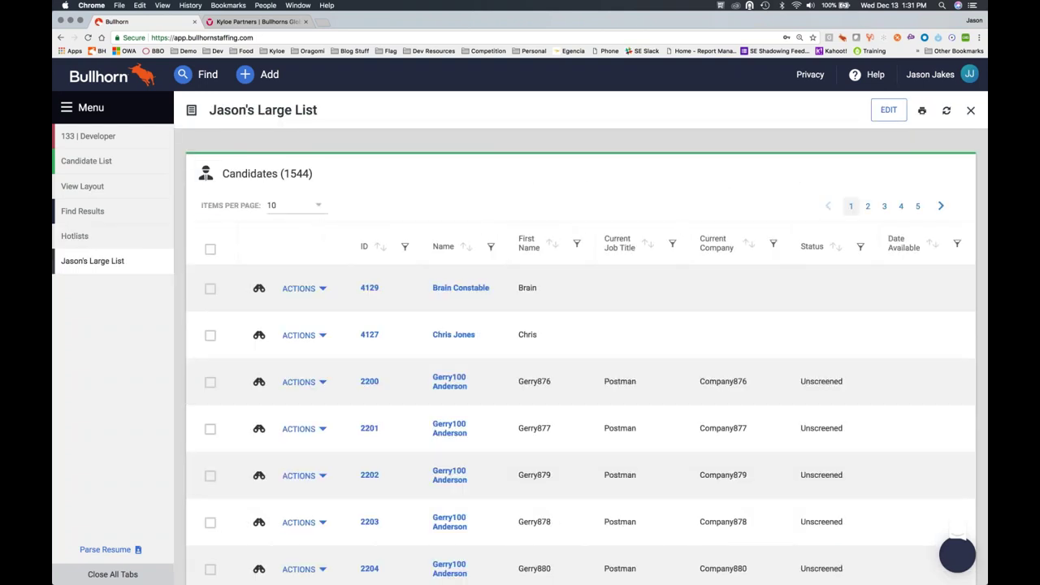
scroll(285, 228, "down", 1)
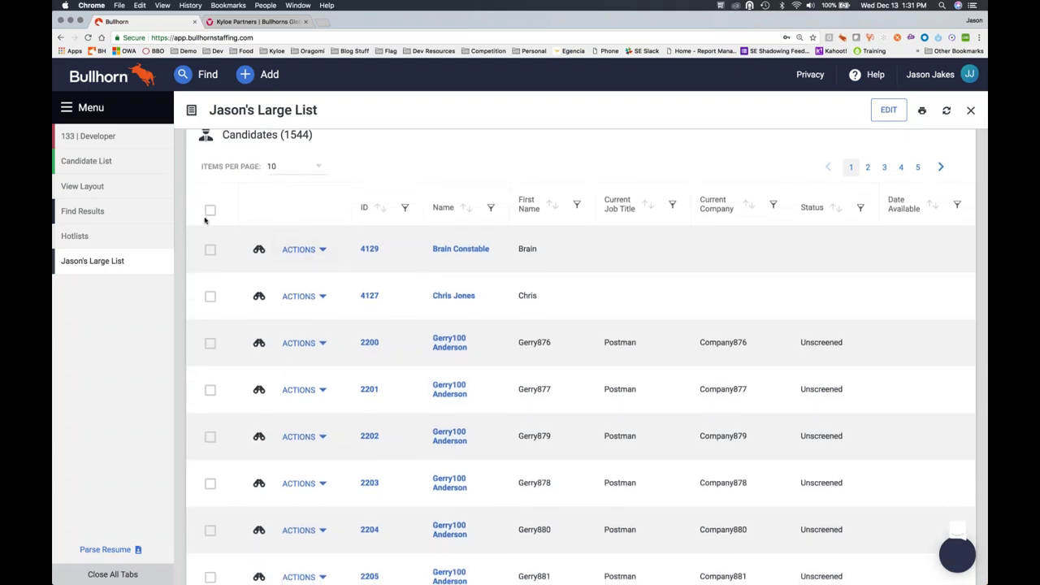
left_click(210, 211)
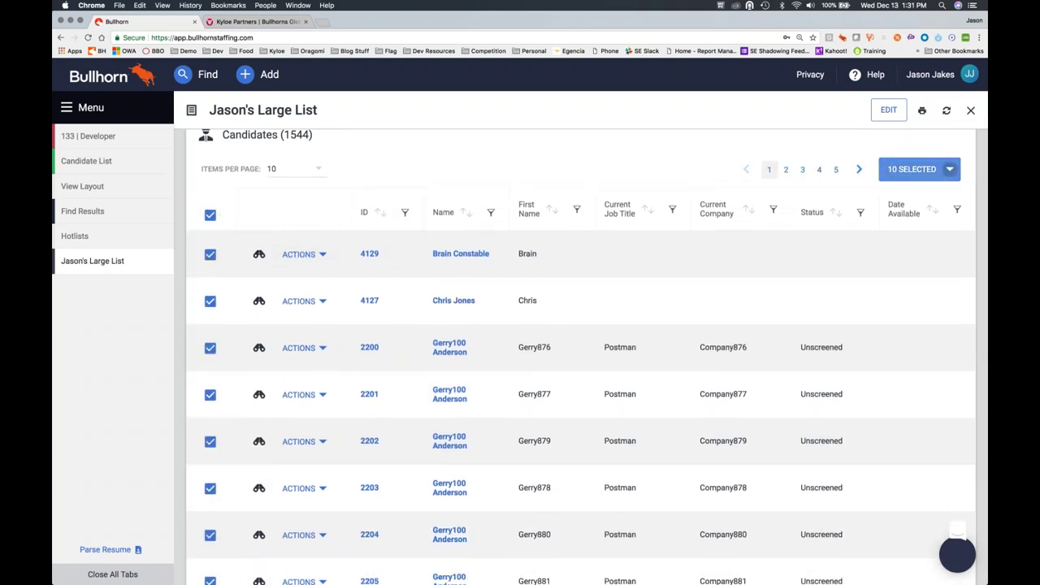
left_click(294, 169)
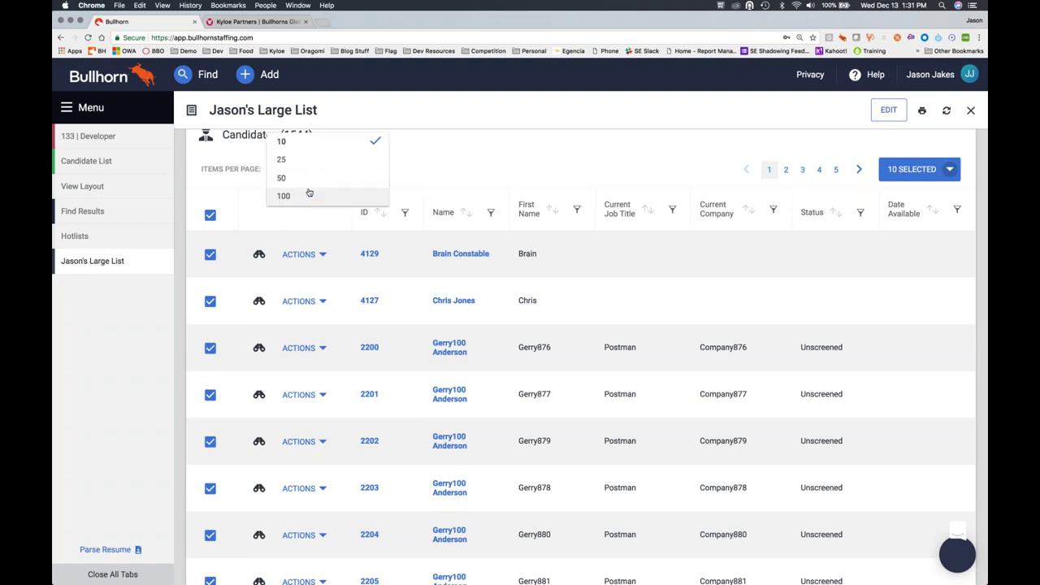
left_click(313, 197)
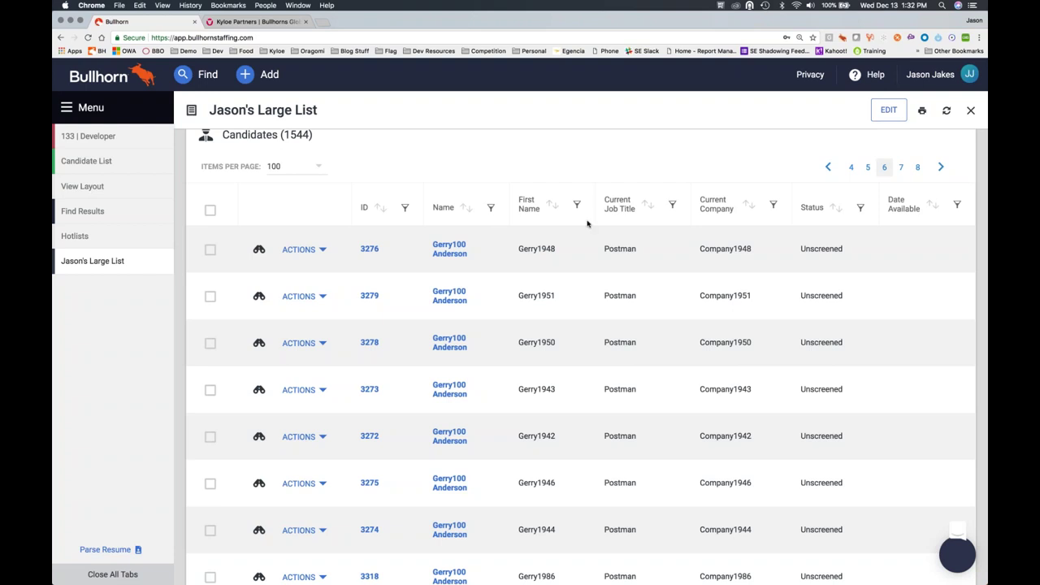
left_click(155, 161)
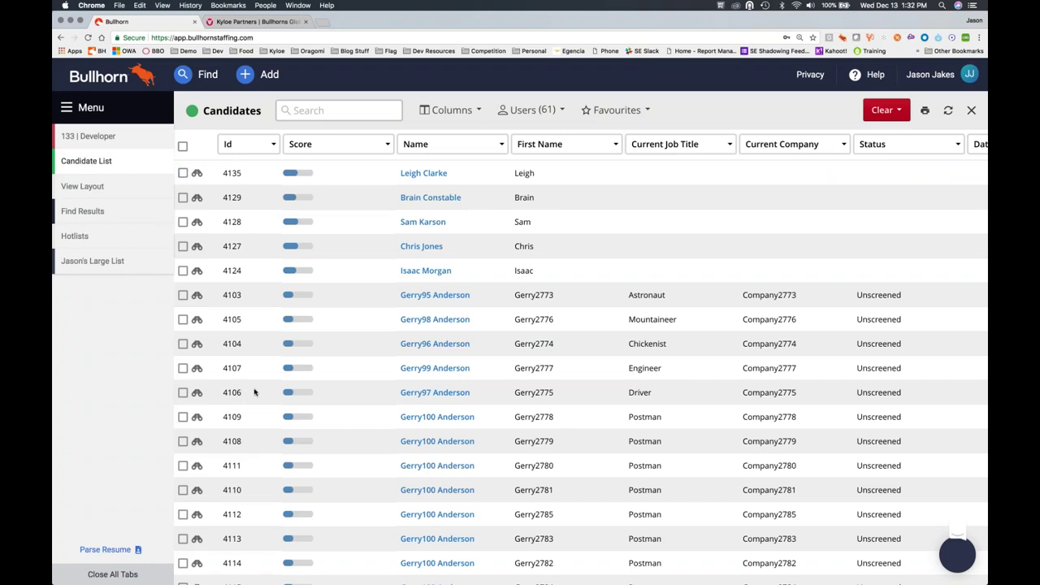
scroll(361, 392, "down", 5)
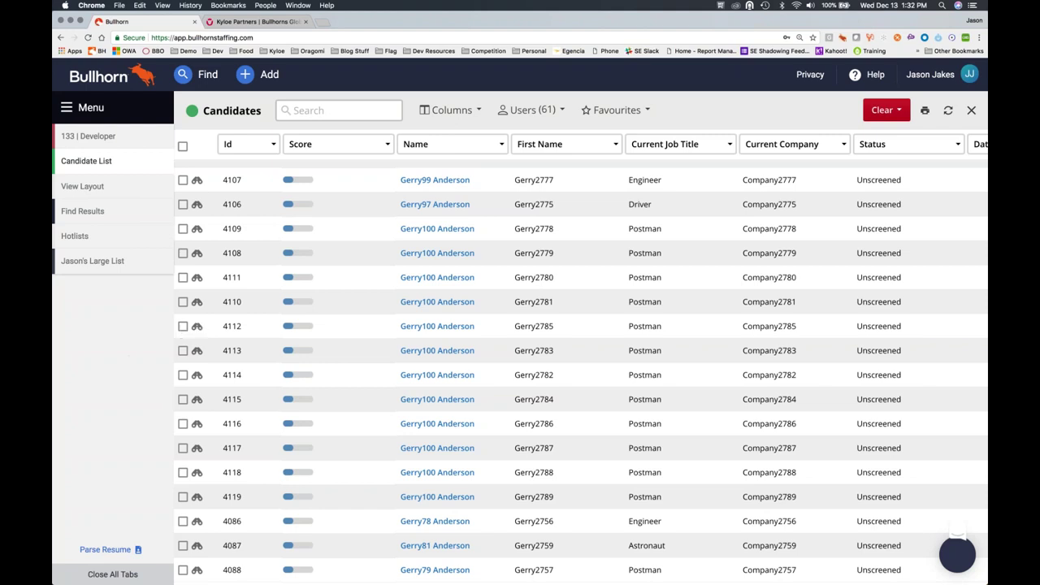
On the 133 | Developer job's Shortlists, open the status choices for the first Shortlisted candidate
left_click(96, 139)
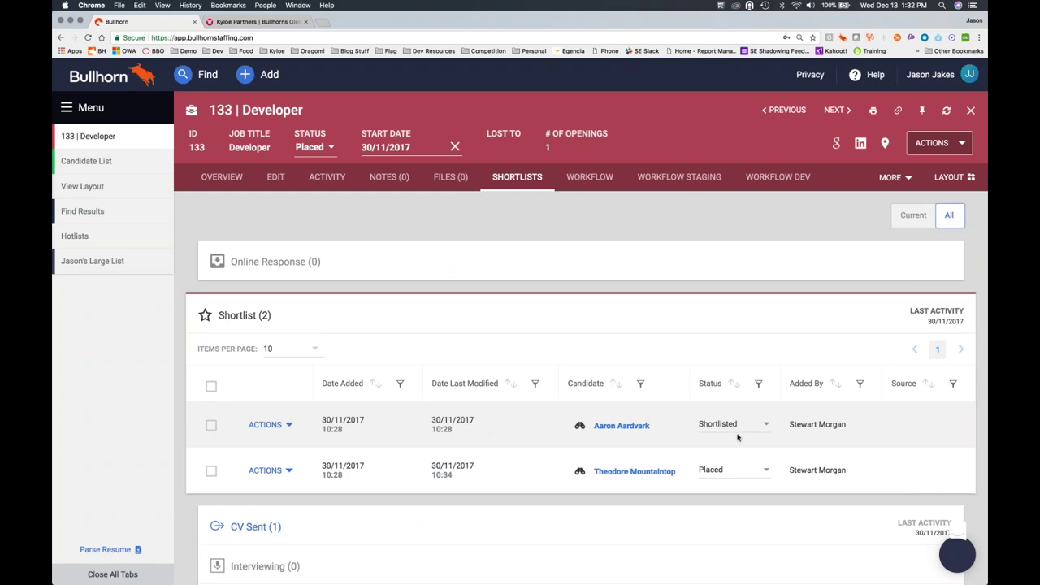
scroll(737, 438, "down", 2)
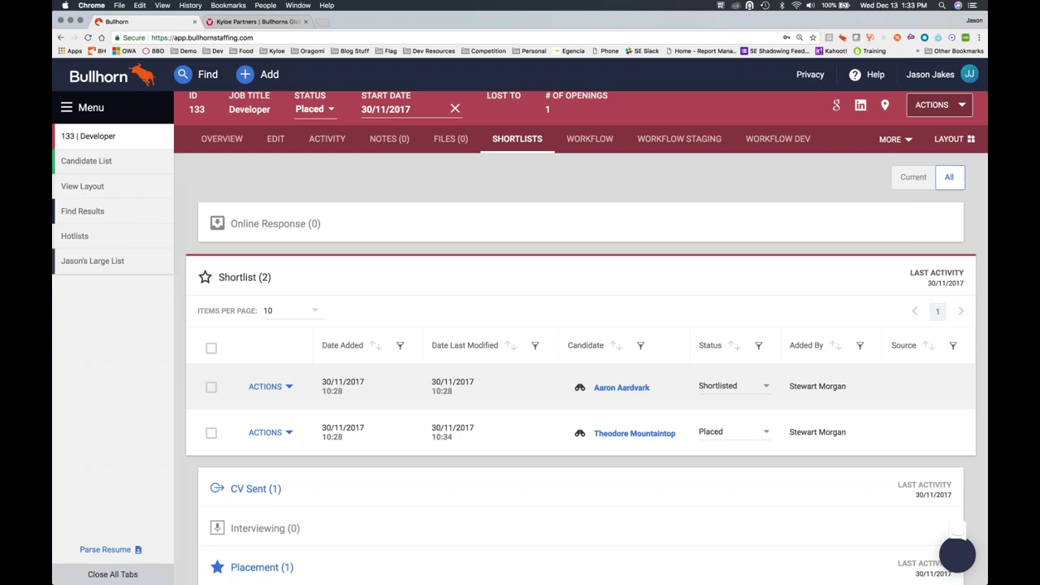
left_click(766, 387)
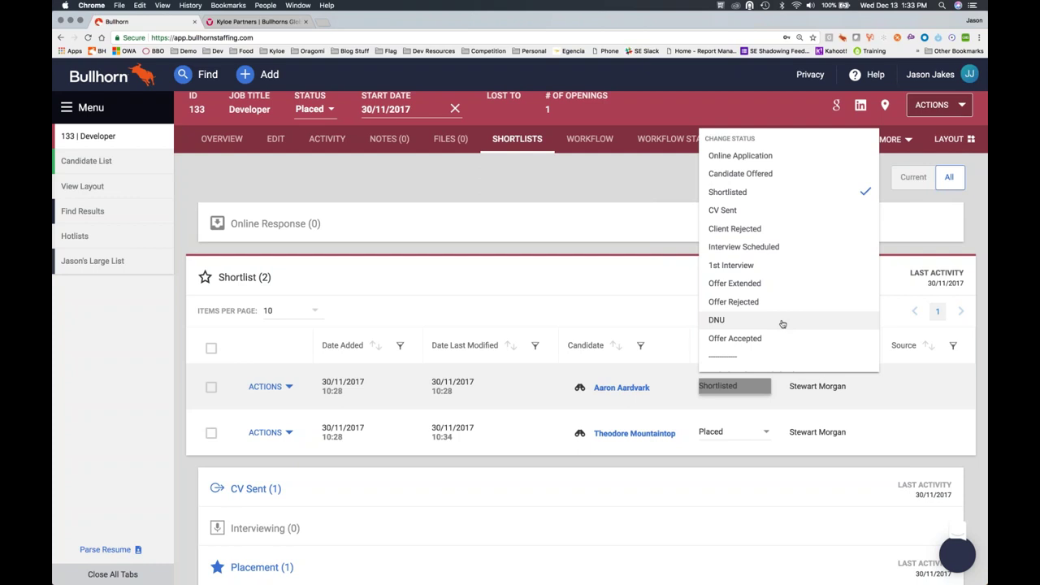
scroll(781, 323, "down", 1)
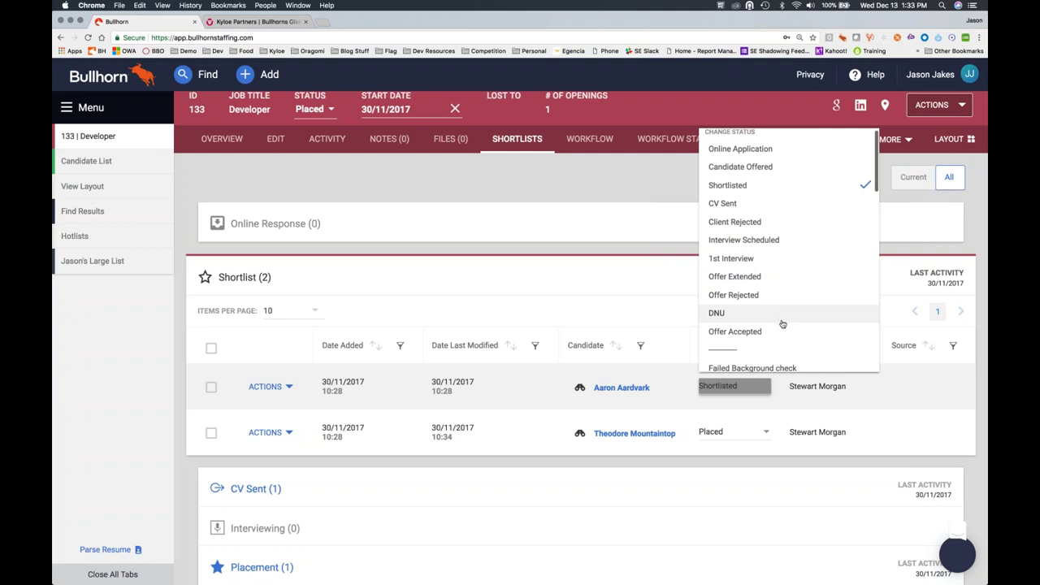
scroll(782, 323, "up", 1)
scroll(782, 323, "up", 1)
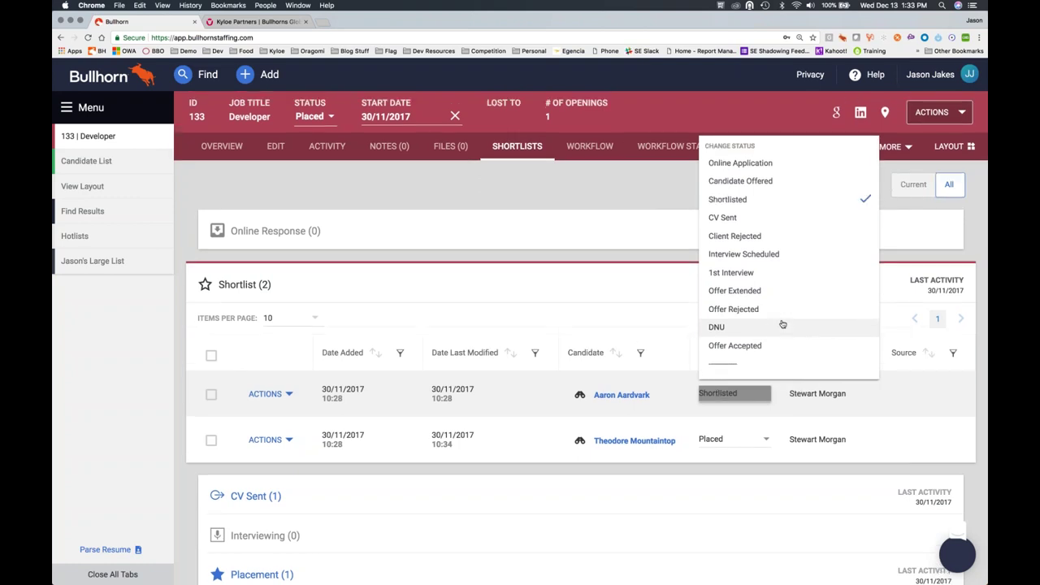
scroll(781, 324, "down", 4)
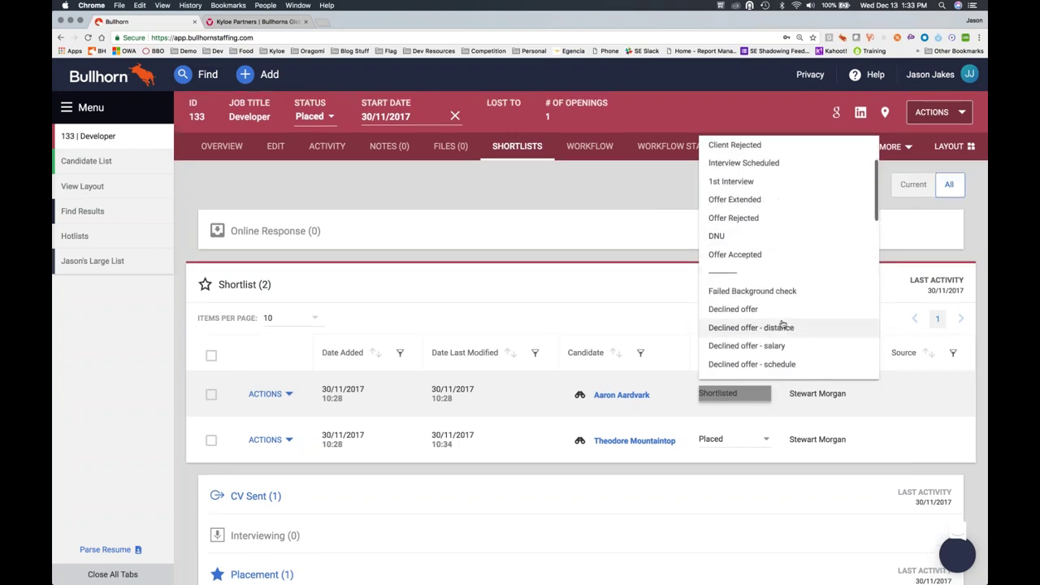
scroll(782, 323, "up", 6)
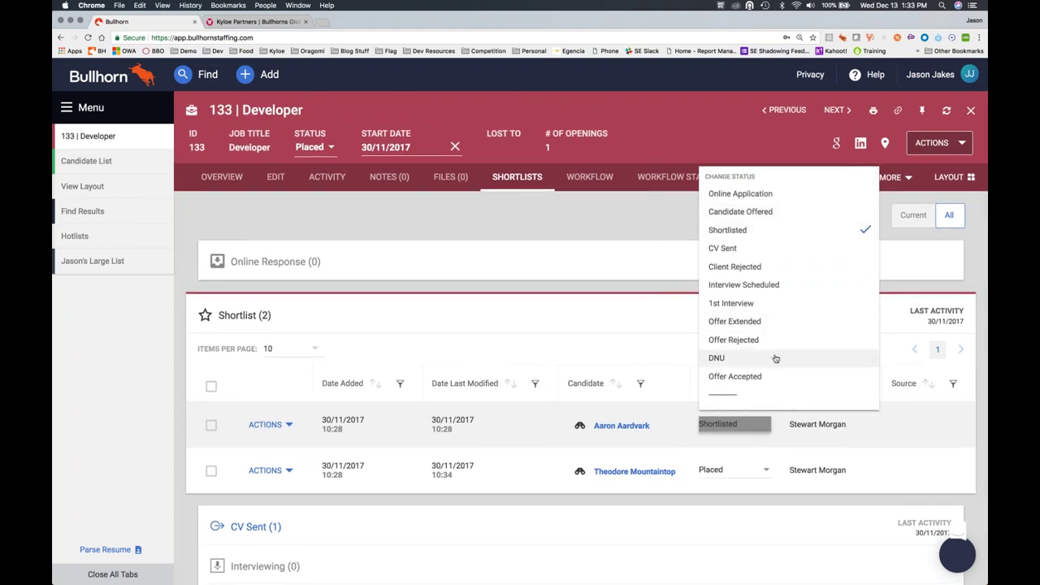
scroll(775, 359, "down", 10)
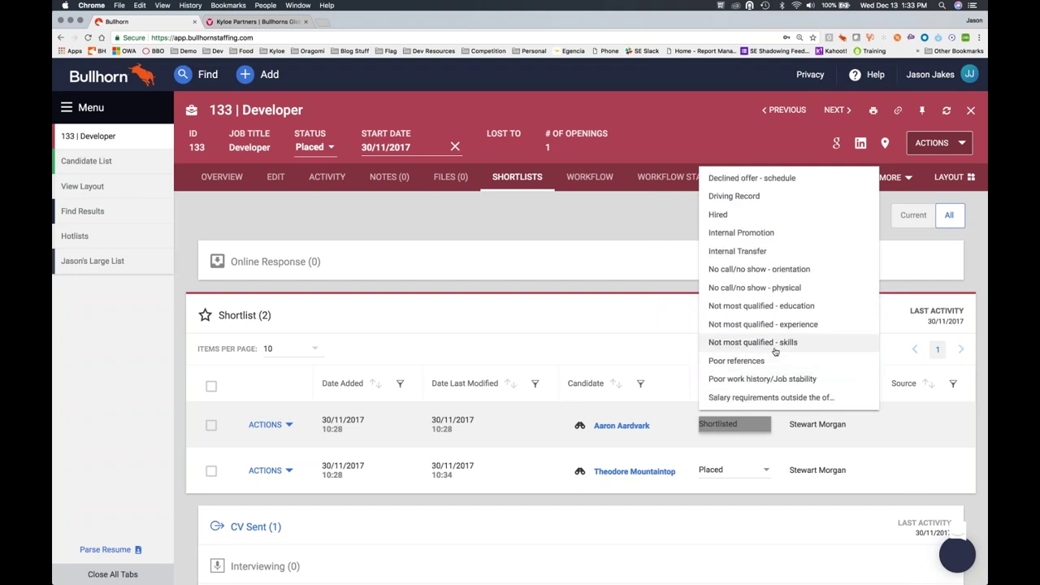
scroll(775, 352, "up", 10)
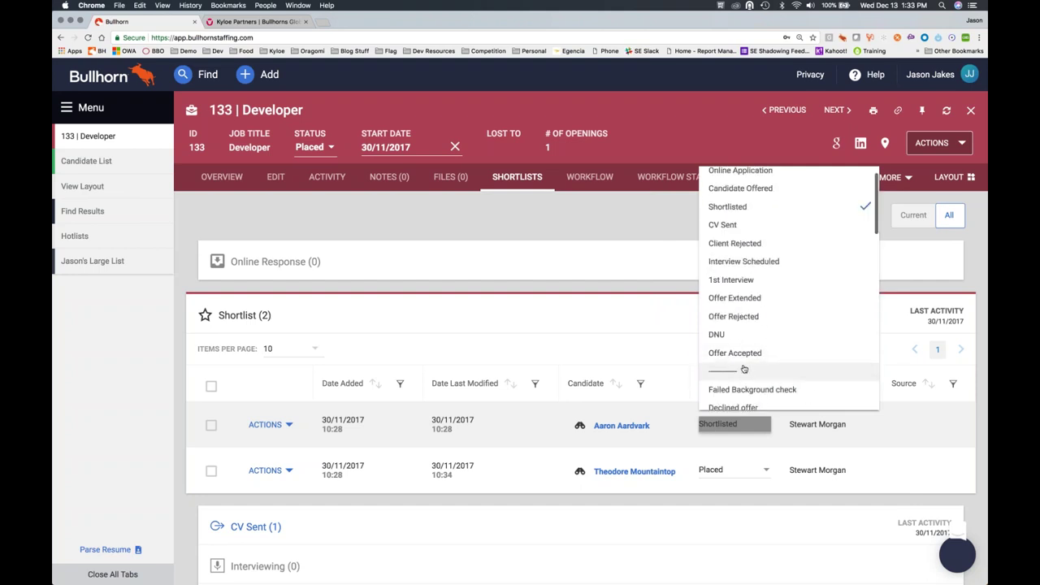
scroll(743, 370, "down", 1)
scroll(742, 370, "down", 4)
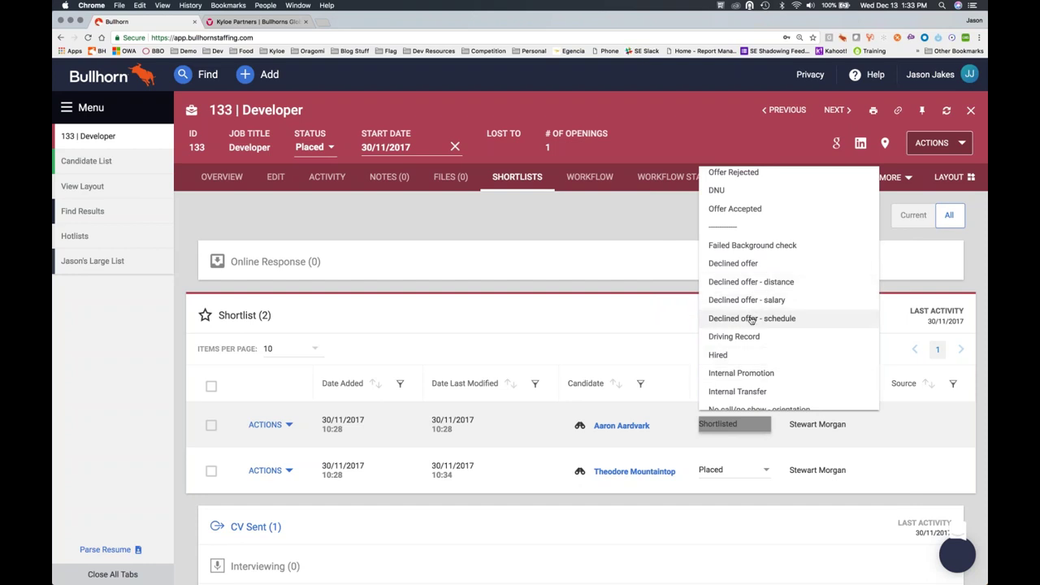
scroll(752, 323, "down", 2)
scroll(750, 316, "down", 2)
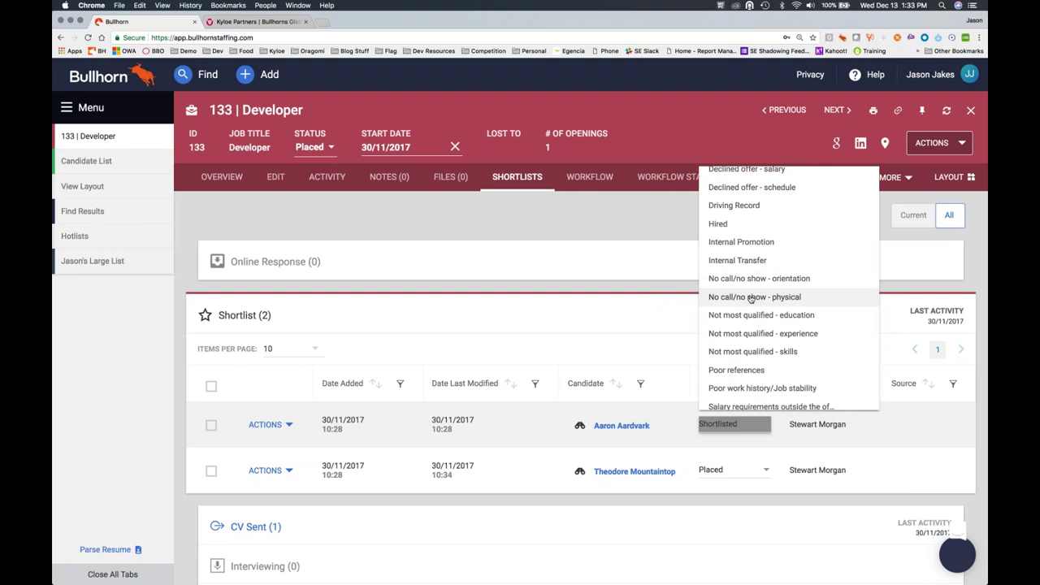
scroll(743, 333, "down", 2)
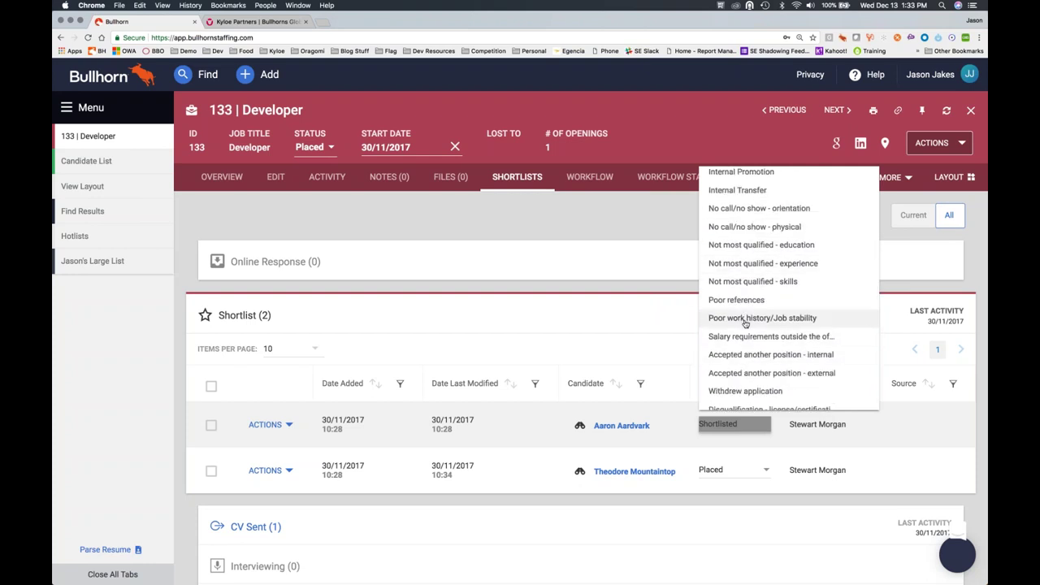
scroll(741, 356, "down", 2)
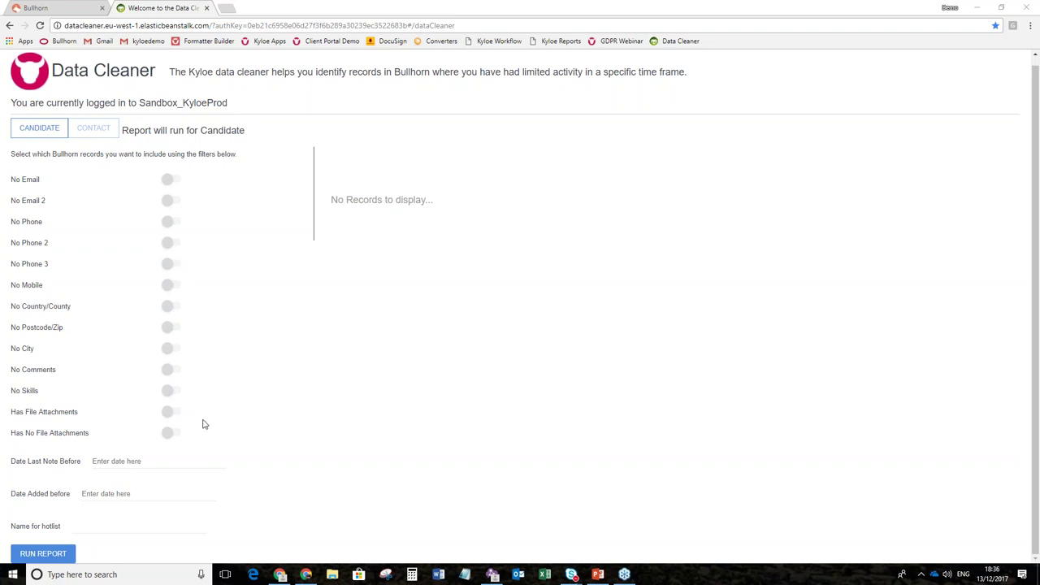
mouse_move(166, 464)
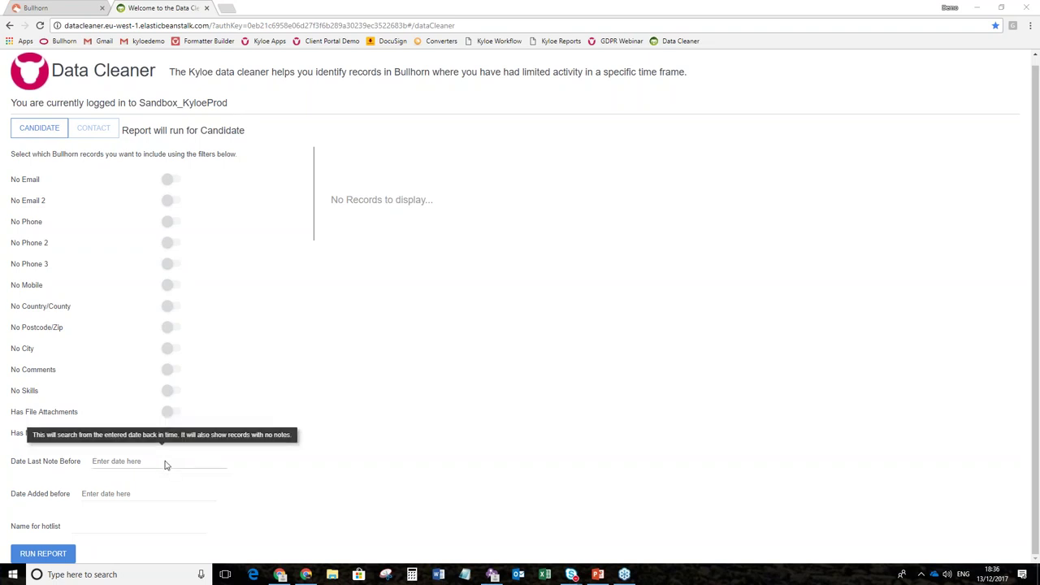
mouse_move(157, 497)
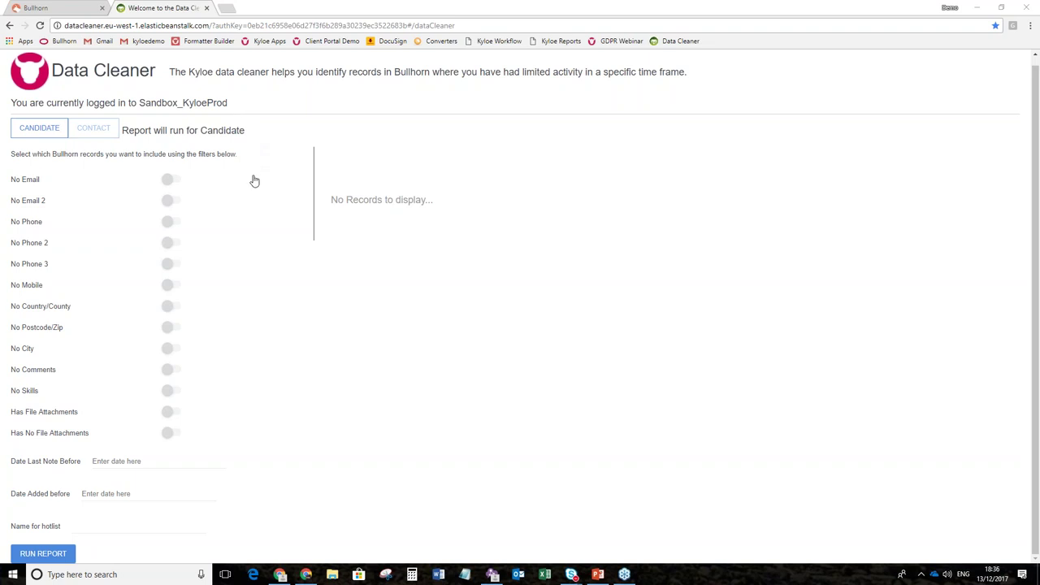
Turn on the No Email, No Email 2, No Phone, No Phone 2, No Phone 3 and No Mobile filters
left_click(170, 178)
left_click(171, 200)
left_click(170, 221)
left_click(170, 242)
left_click(171, 263)
left_click(229, 293)
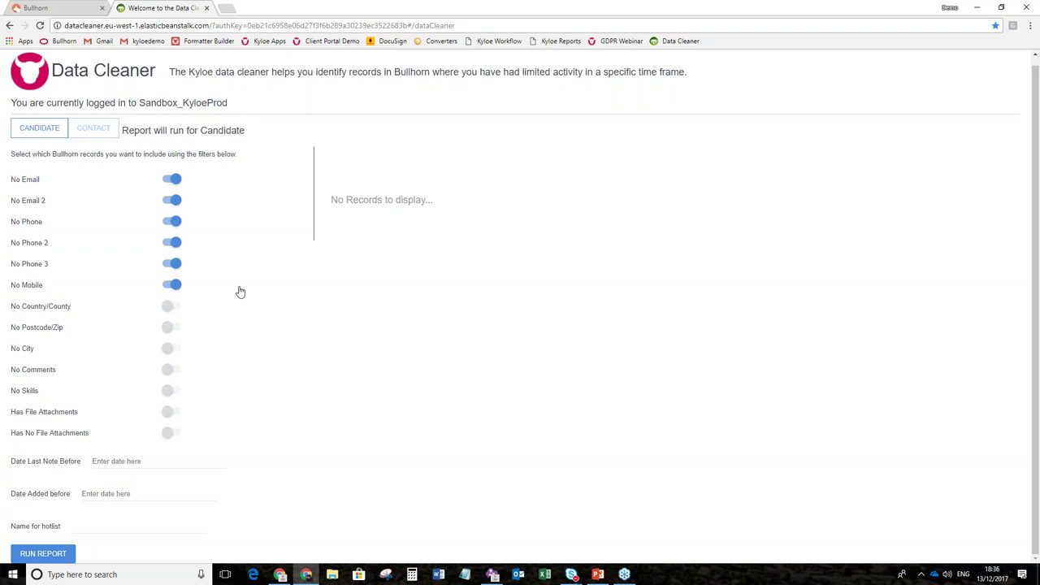
Name the results hotlist 'No contact details' and run the report
left_click(111, 526)
type("No c")
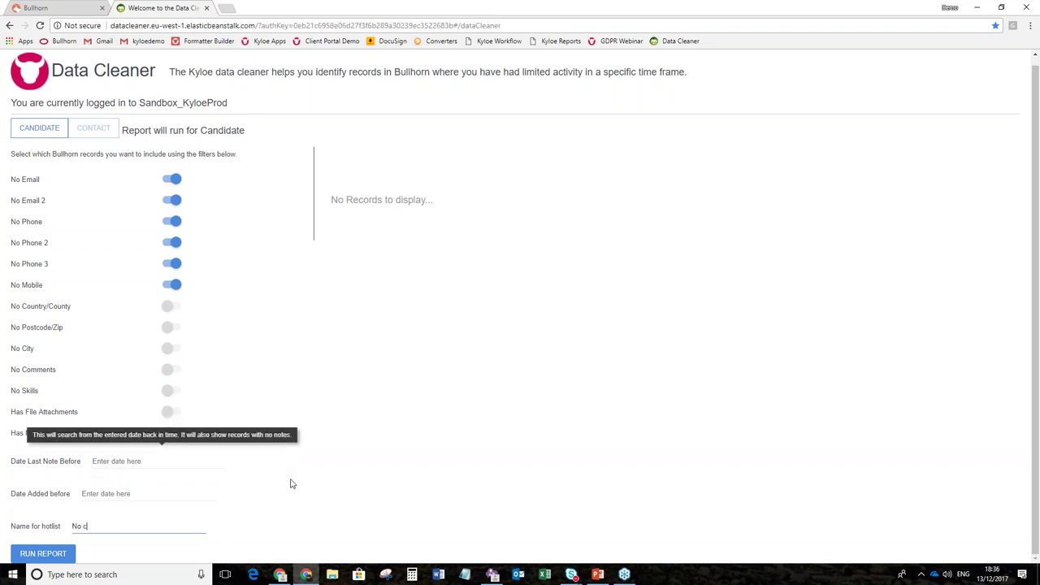
type("ontact details")
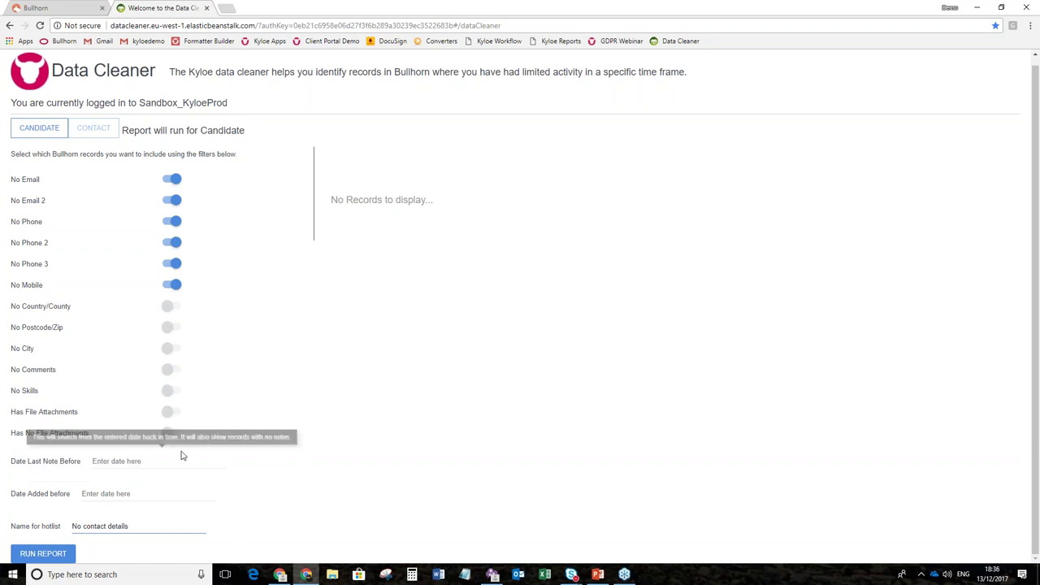
left_click(56, 556)
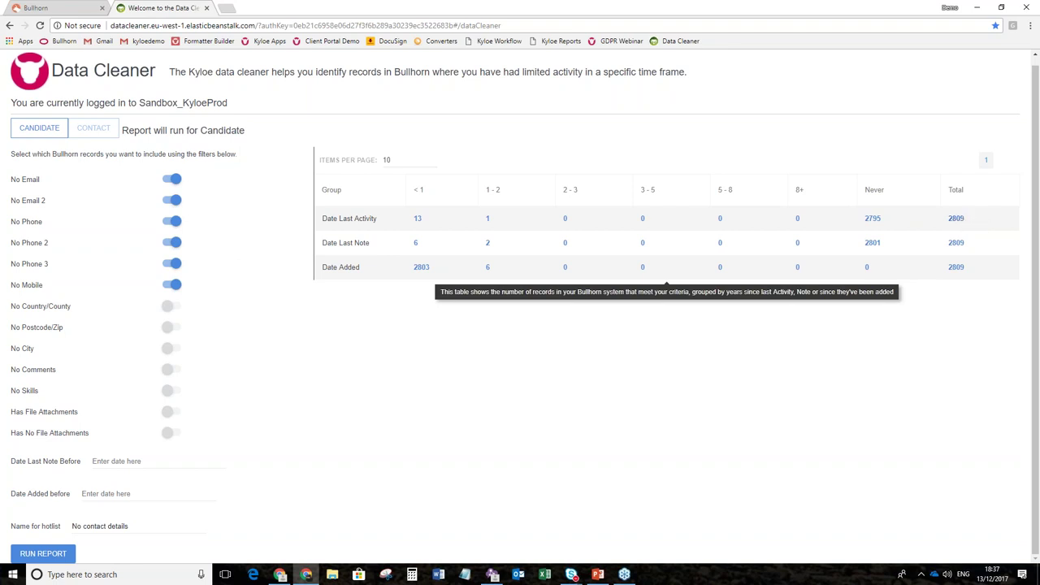
Add all 2809 report candidates to the 'No contact details' tear sheet and confirm
left_click(955, 218)
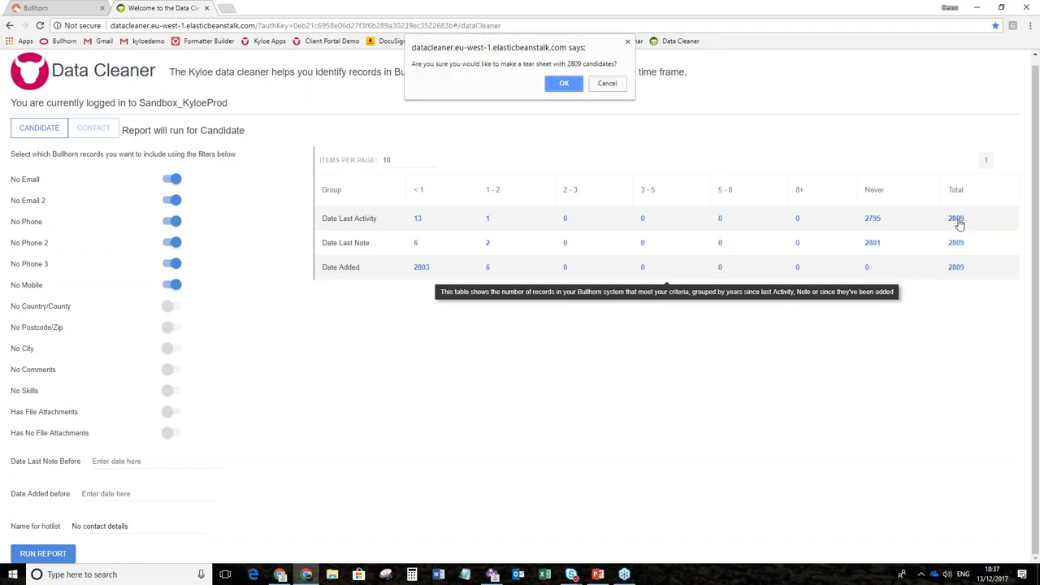
left_click(570, 88)
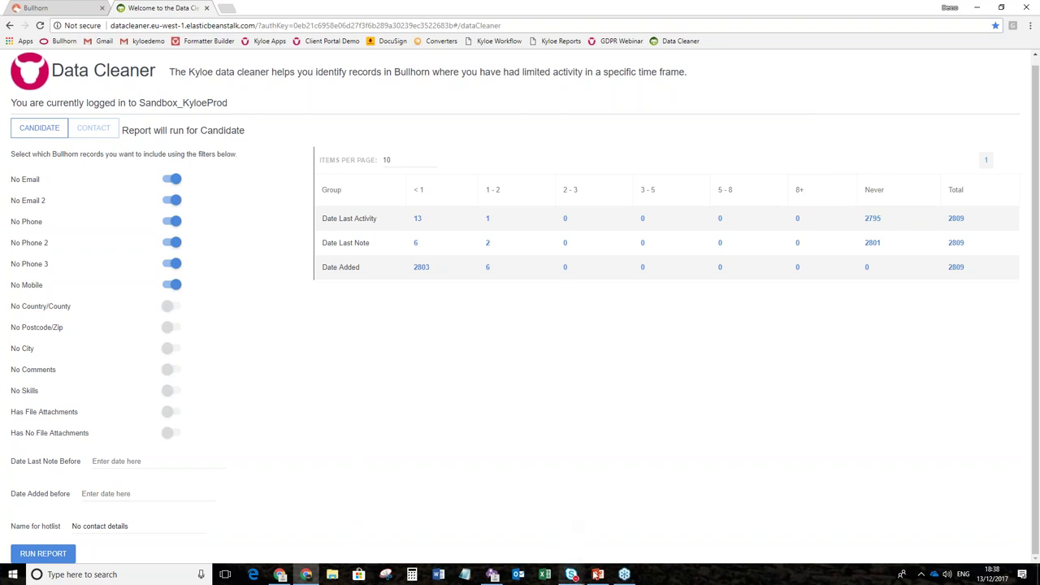
Switch back to PowerPoint, showing the Questions? slide, slide 8 of 9
mouse_move(600, 575)
left_click(605, 545)
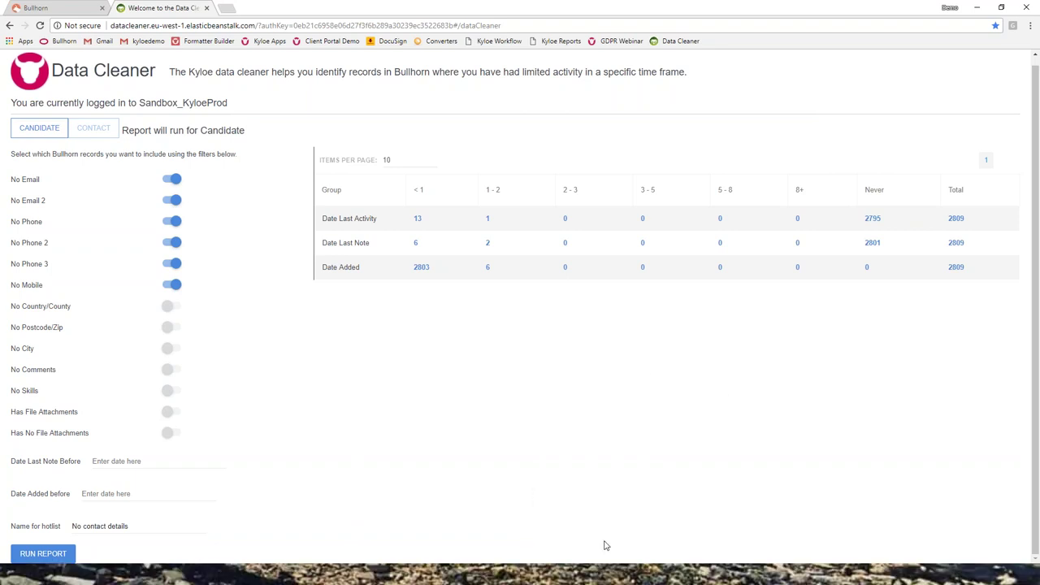